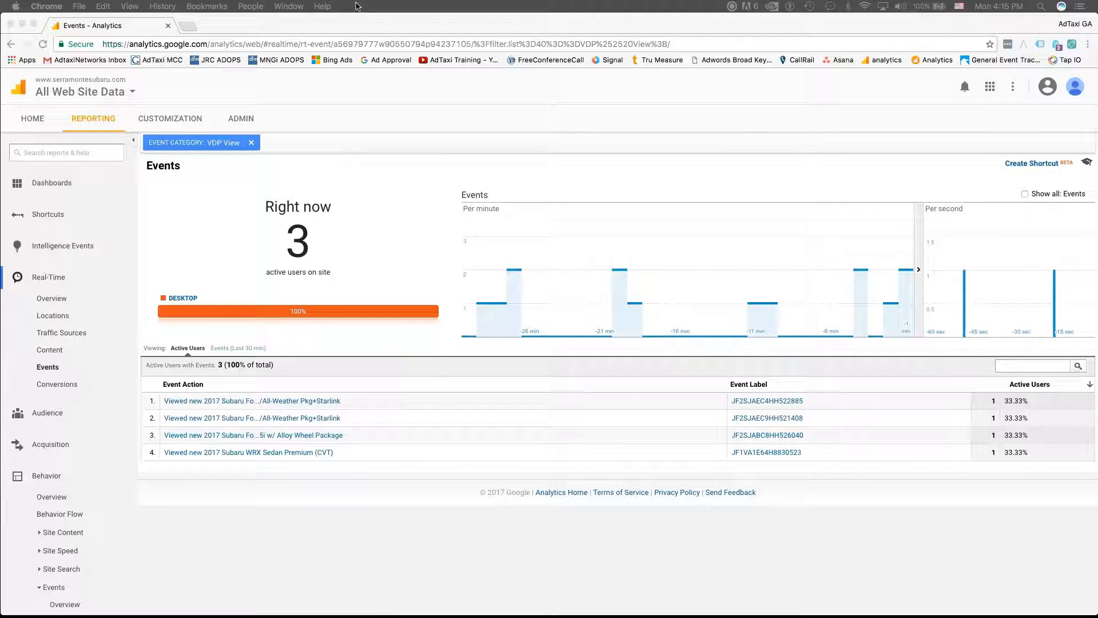
click(241, 119)
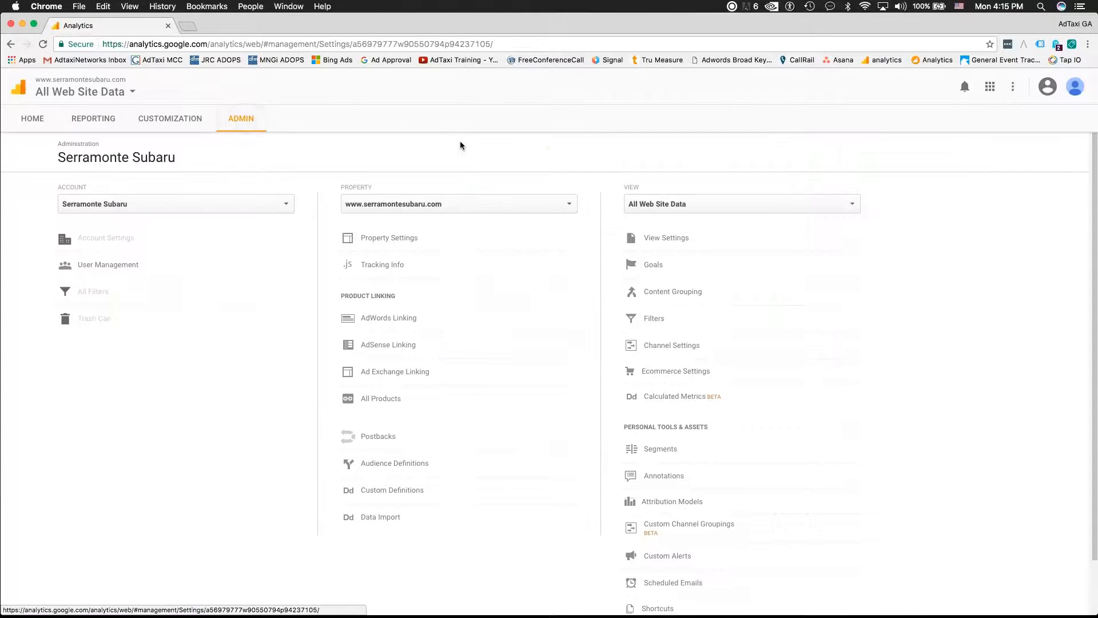
click(407, 264)
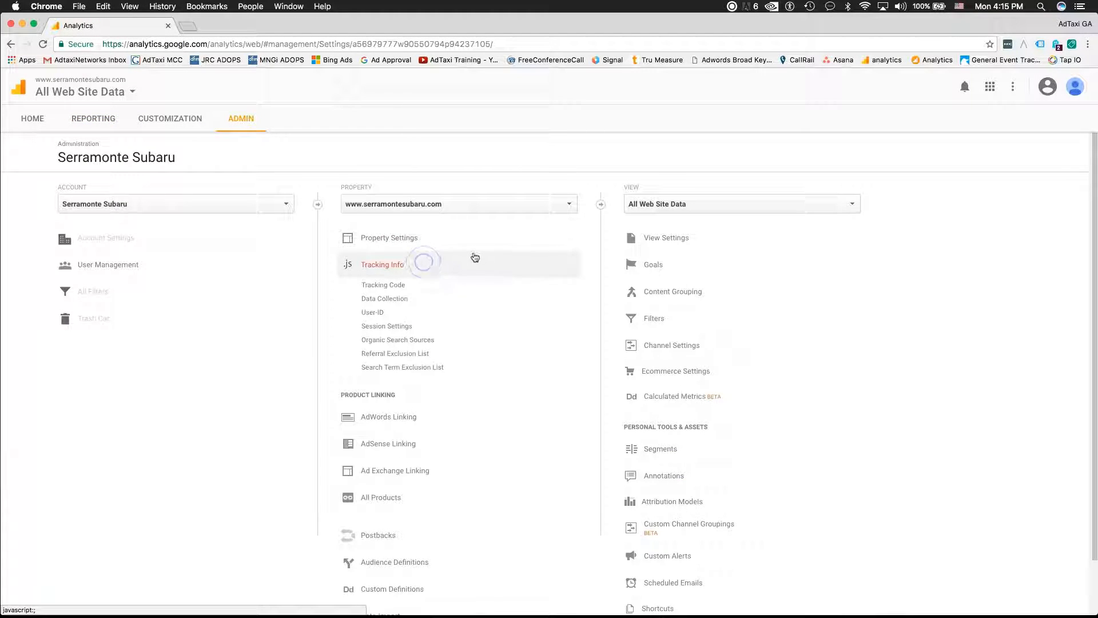
click(405, 286)
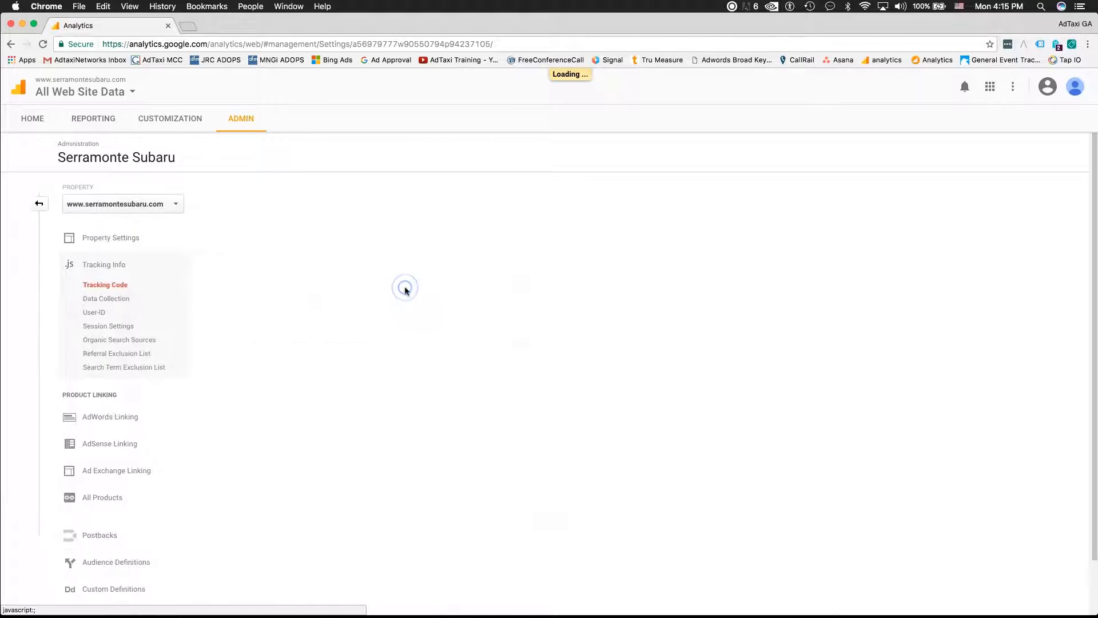
triple_click(263, 210)
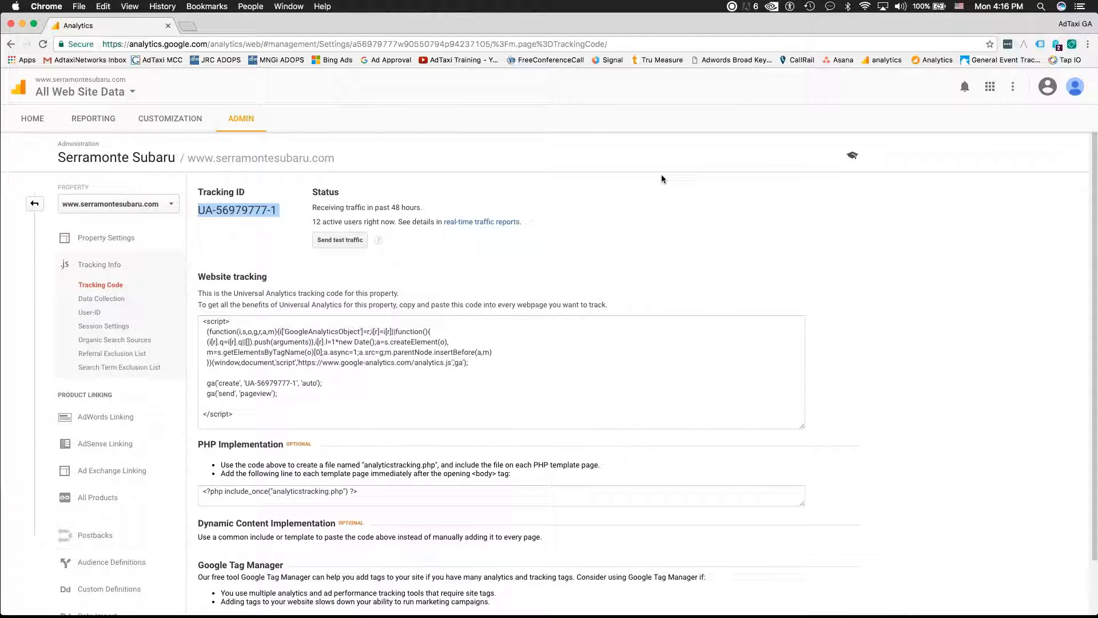
Step: Switch to the Data Bindings Serramonte Subaru document and highlight its Google Analytics ID entry
click(289, 7)
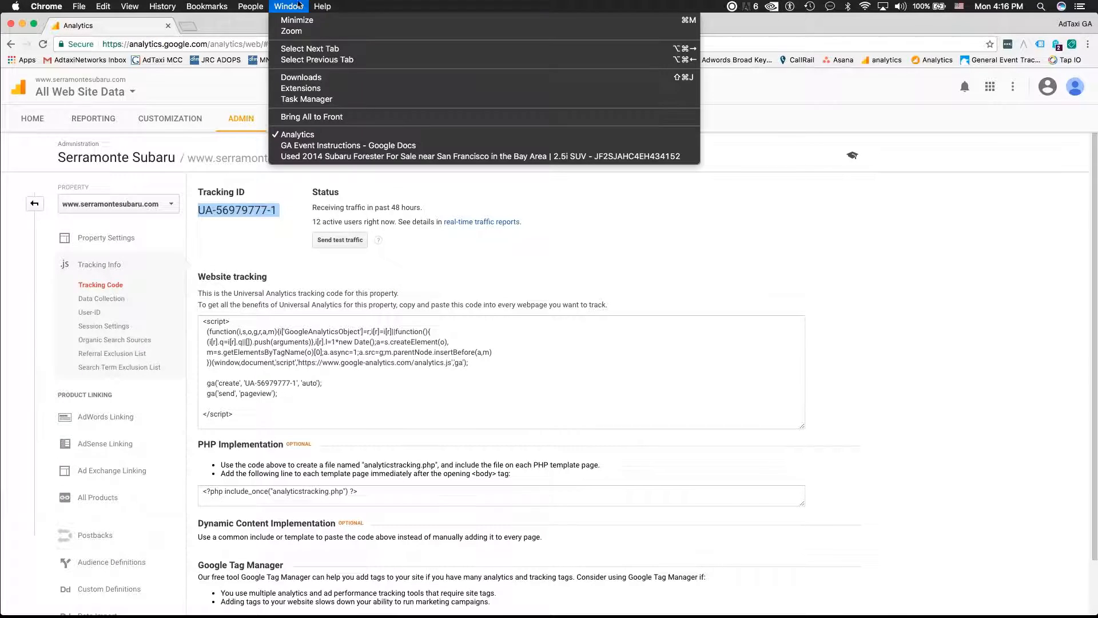
click(361, 156)
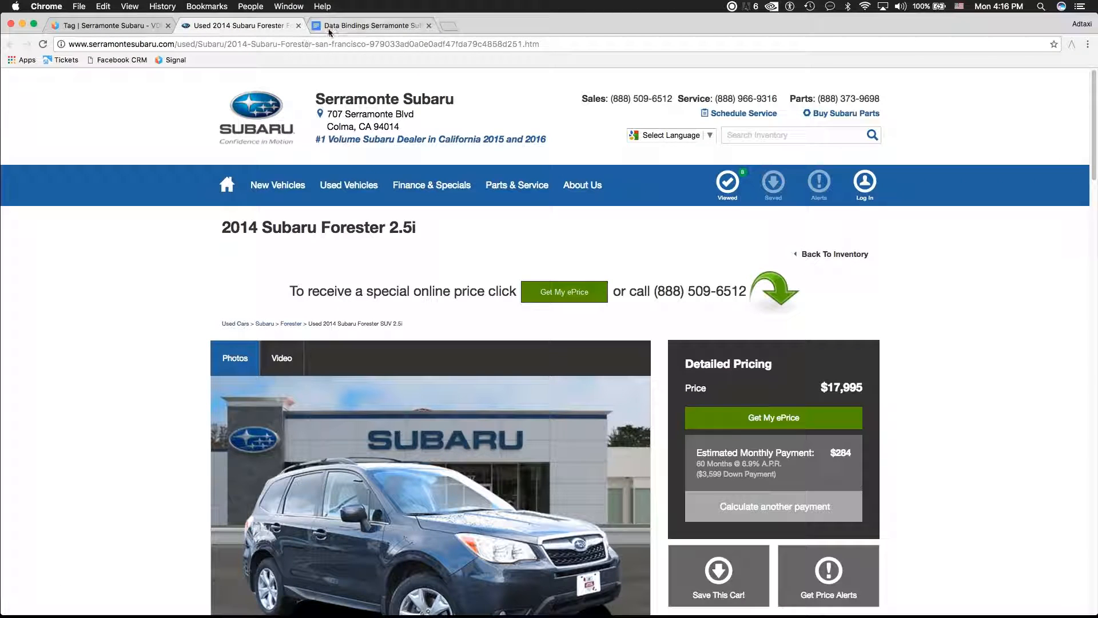
click(335, 28)
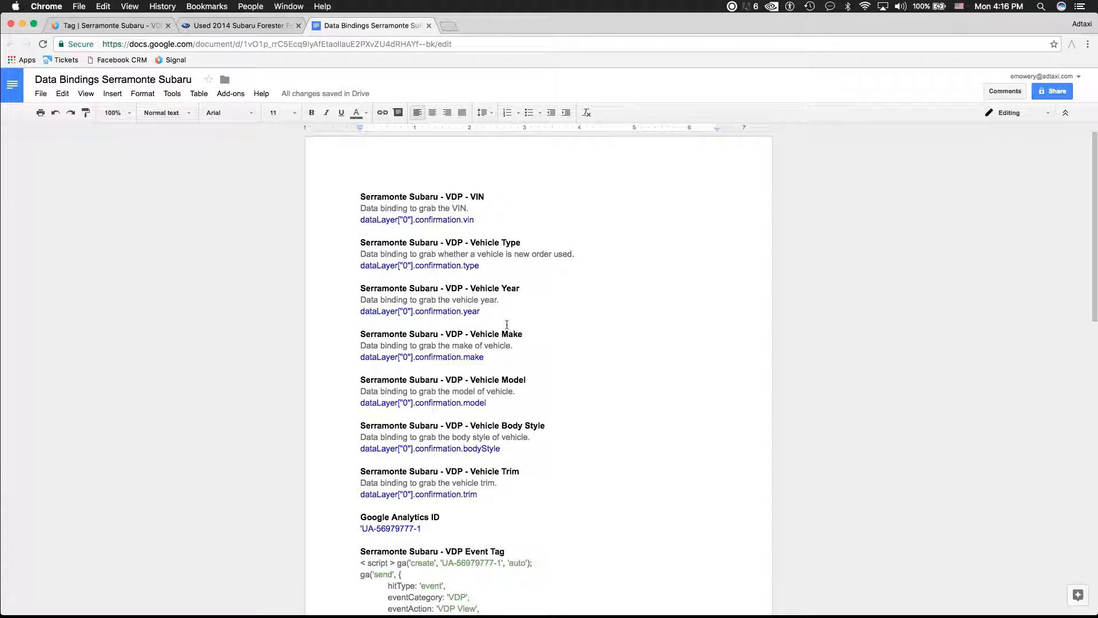
scroll(506, 320, down, 3)
drag(445, 428, 360, 416)
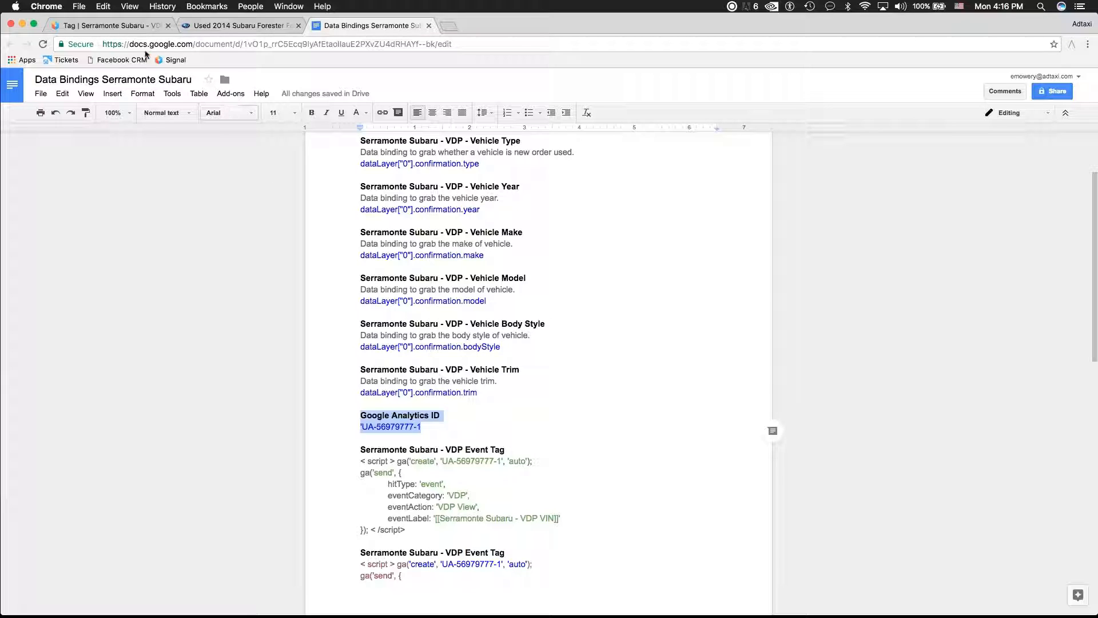
Step: Inspect the used 2014 Subaru Forester vehicle page, enlarge the developer tools, and show the JavaScript console
click(215, 28)
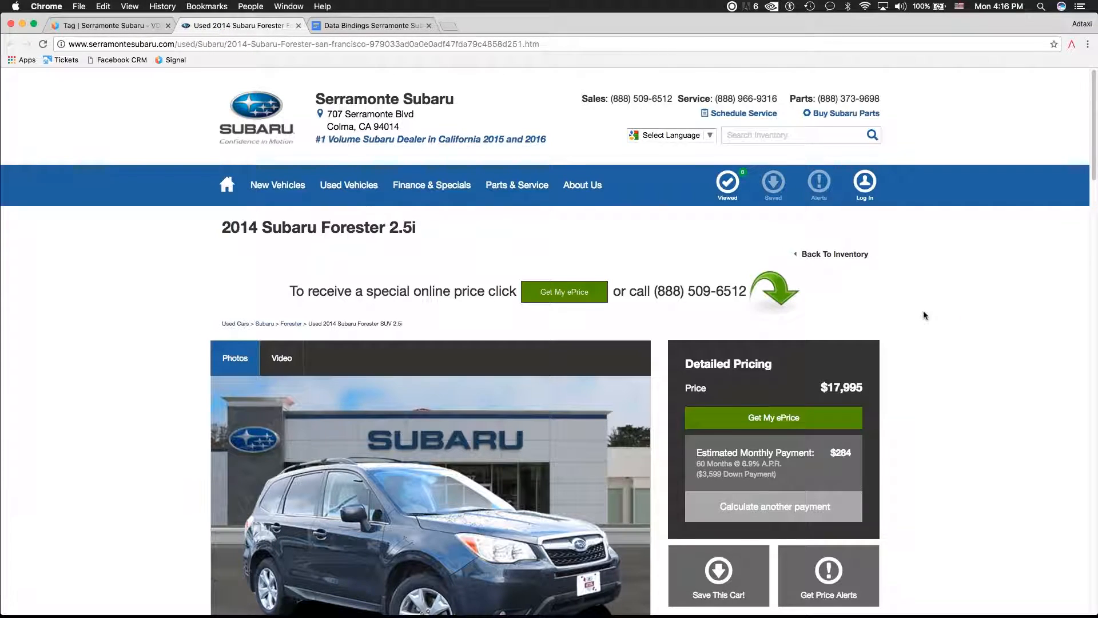
scroll(924, 311, down, 3)
scroll(924, 316, down, 4)
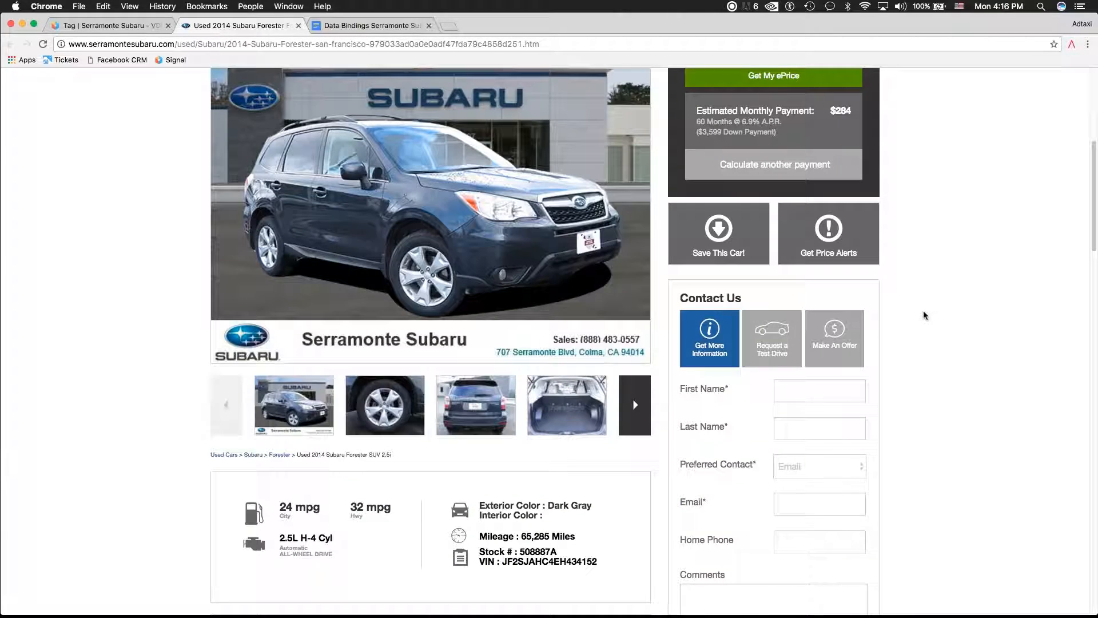
scroll(925, 315, down, 2)
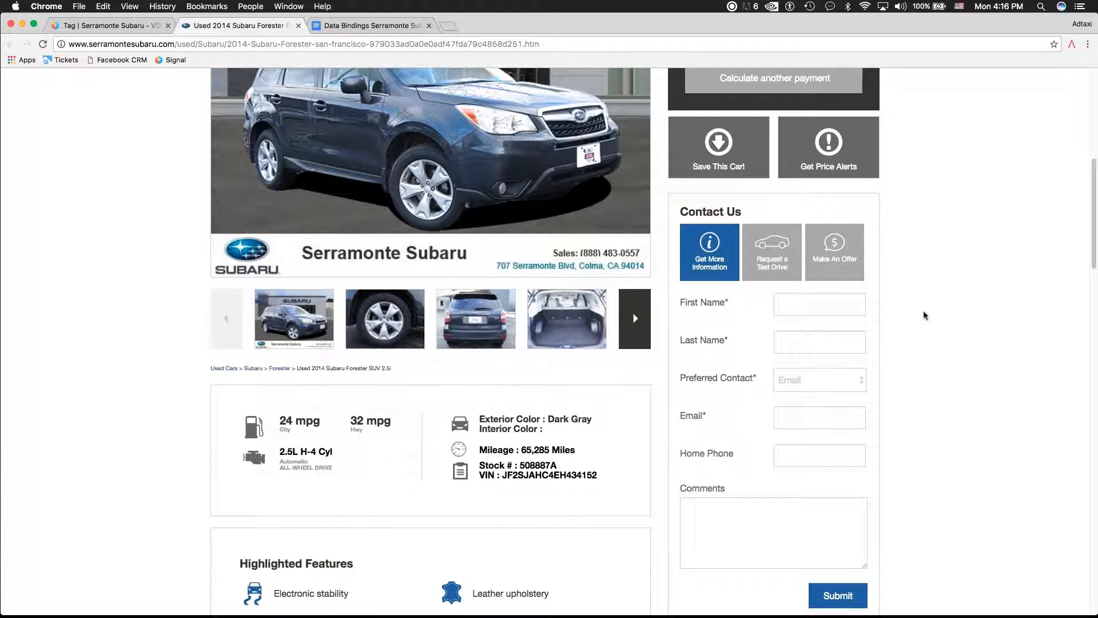
right_click(925, 316)
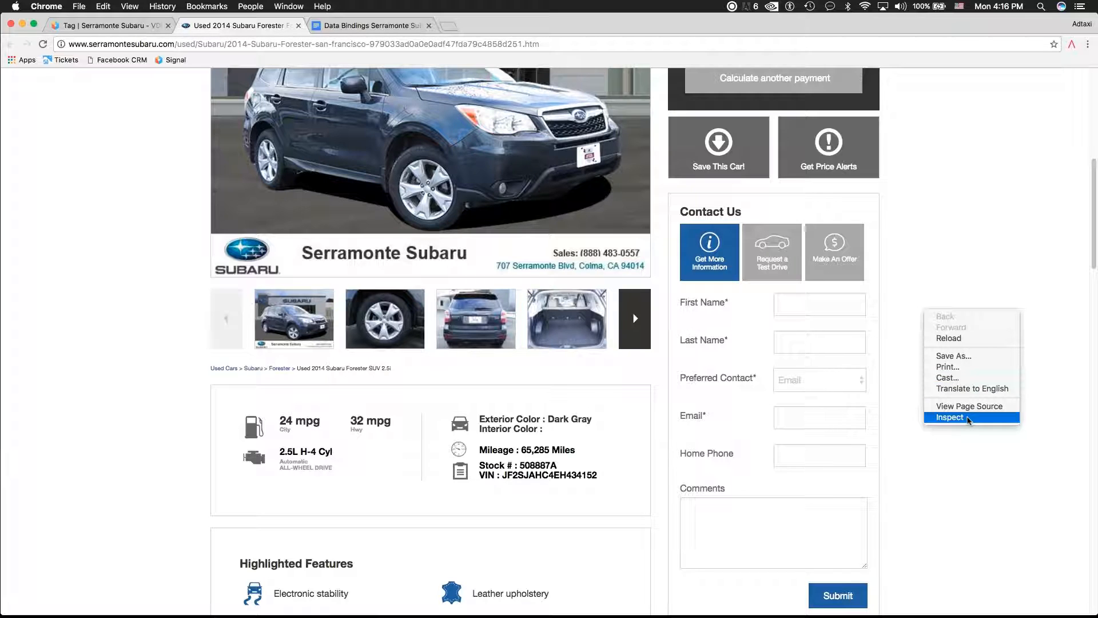
click(969, 418)
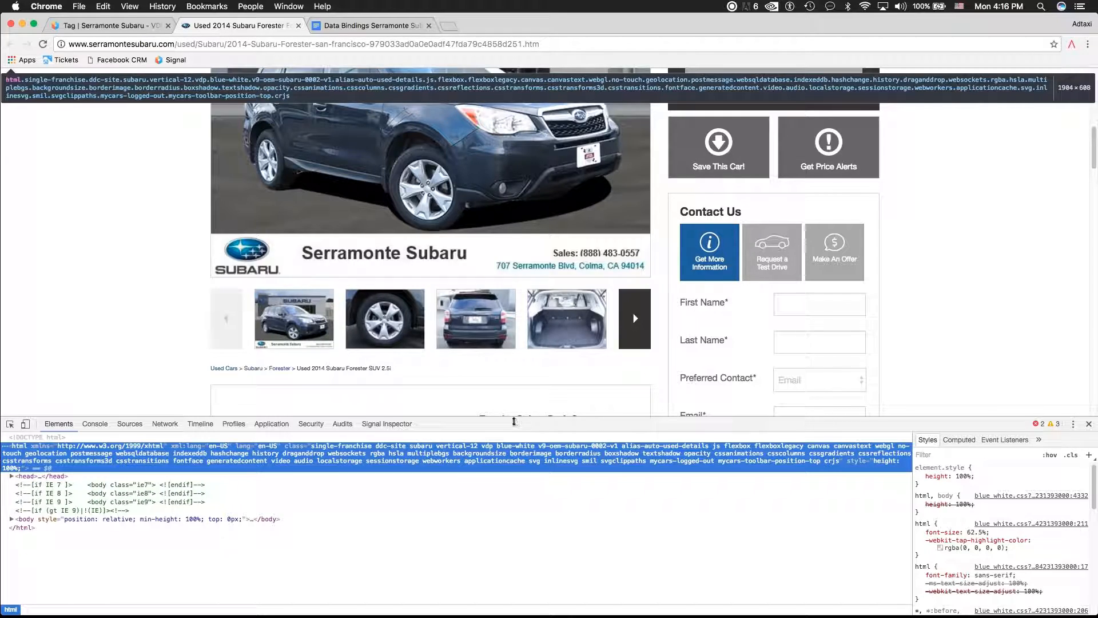
drag(512, 421, 532, 148)
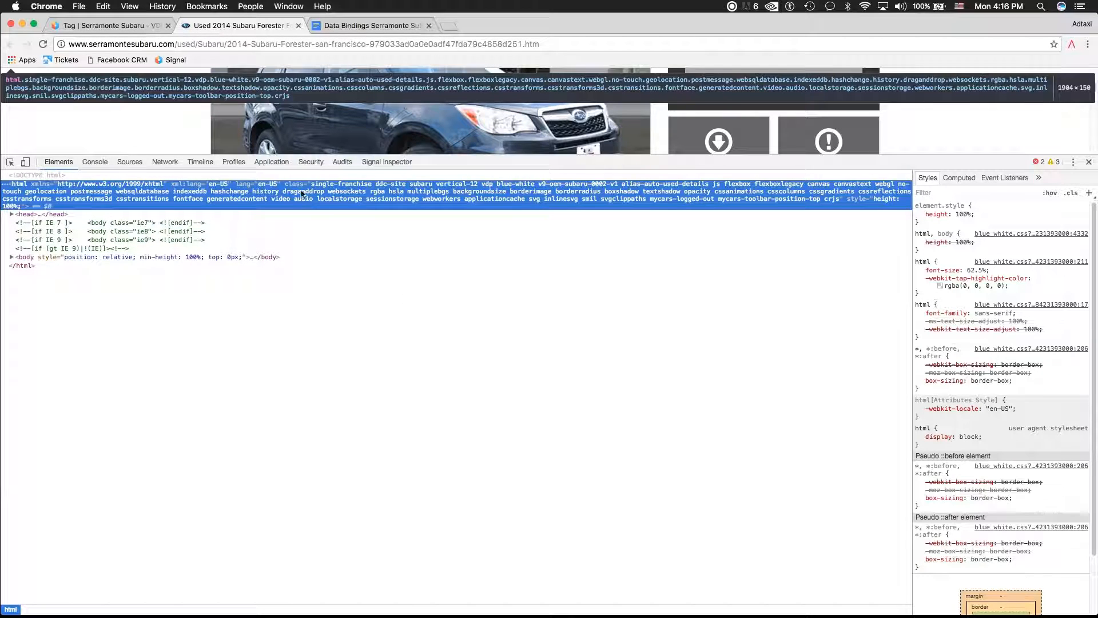
click(89, 163)
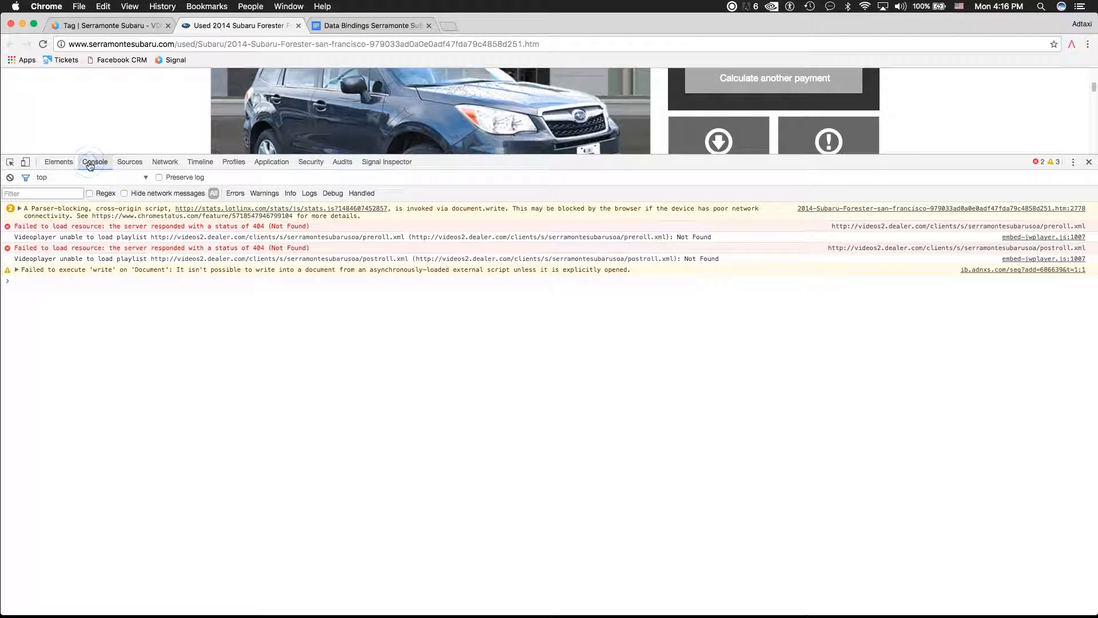
Step: Evaluate dataLayer in the console and highlight the returned array of objects
click(184, 287)
text(da)
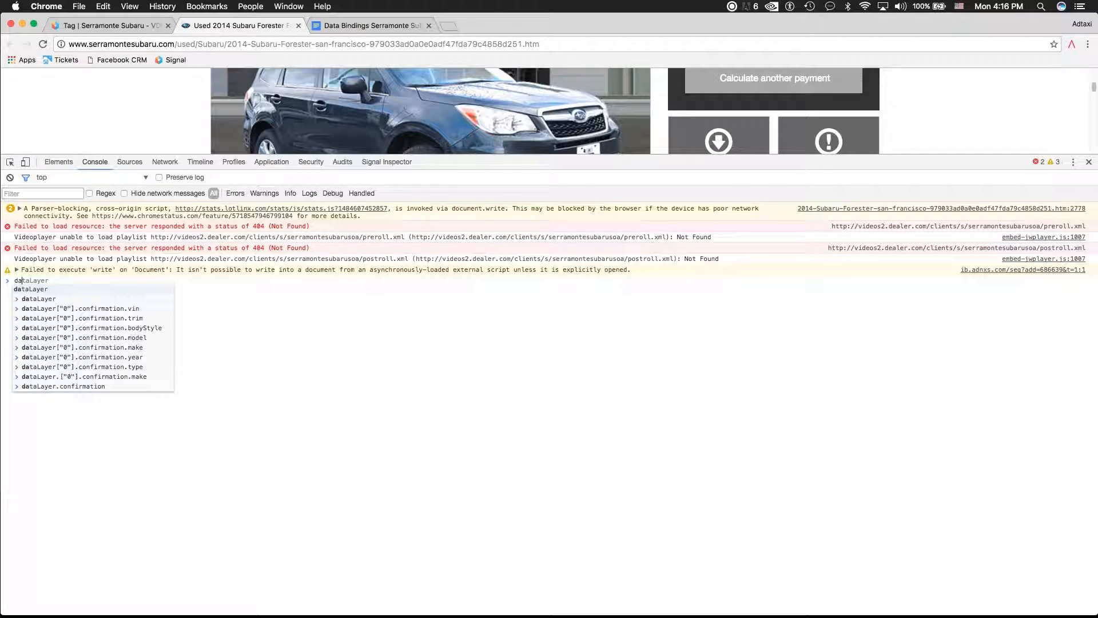
text(t)
key(Tab)
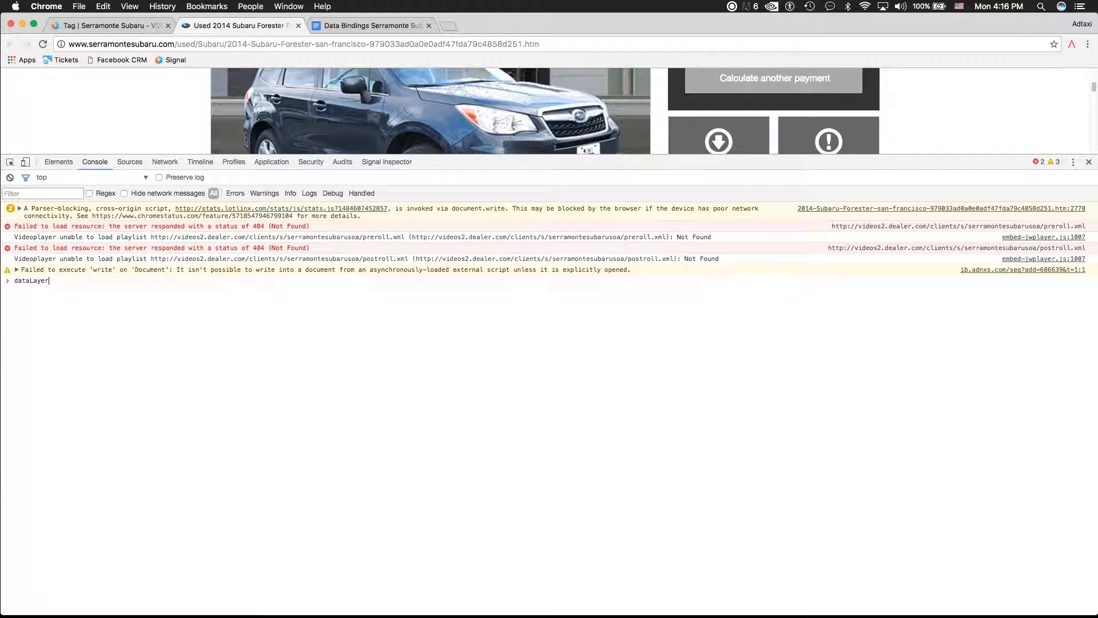
key(Return)
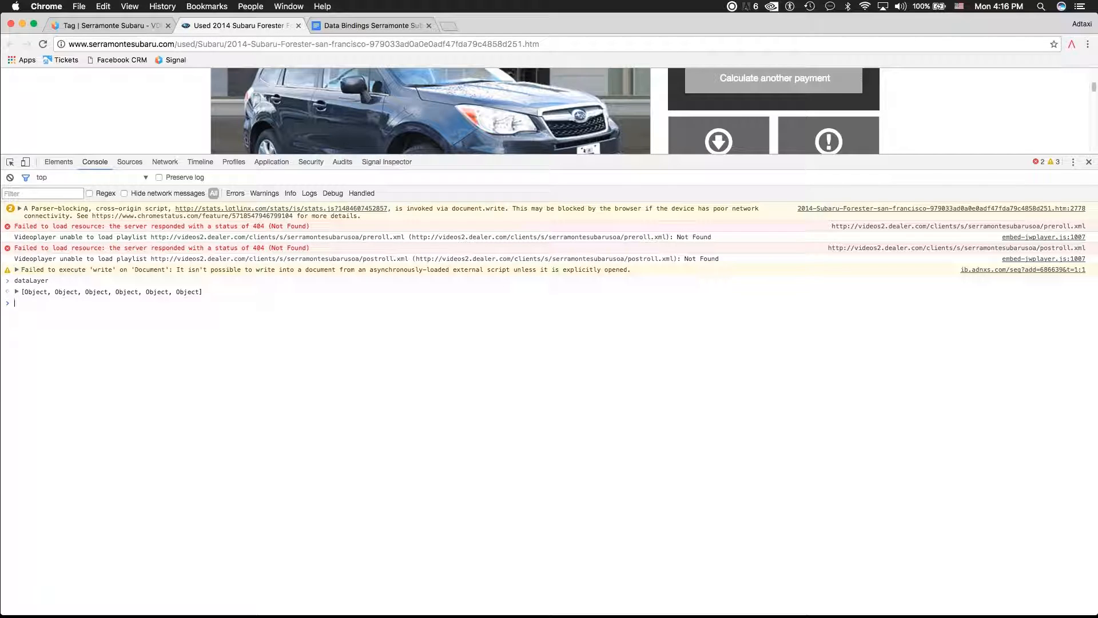
drag(210, 294, 17, 294)
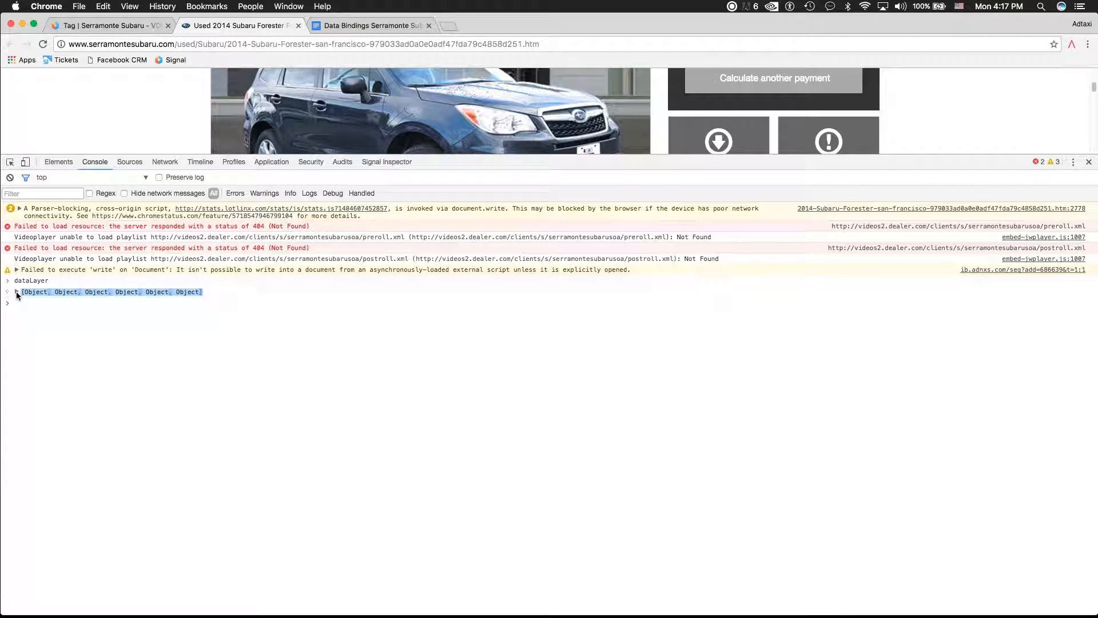
click(206, 297)
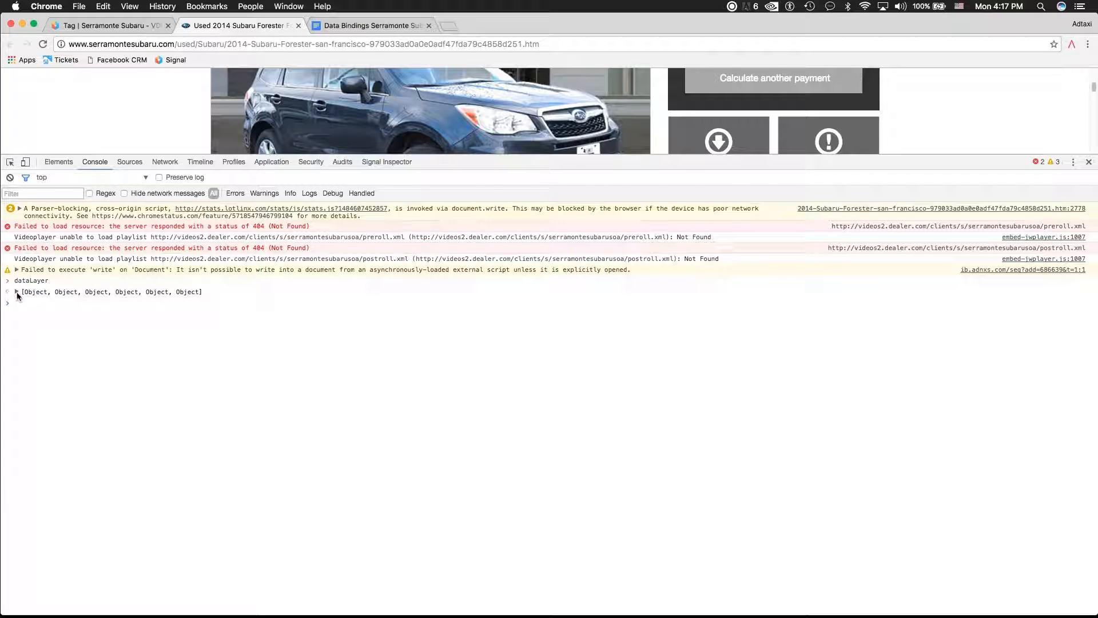
Step: Expand the dataLayer array and its object 0, review the client object's browser and screen properties, and collapse client again
click(16, 292)
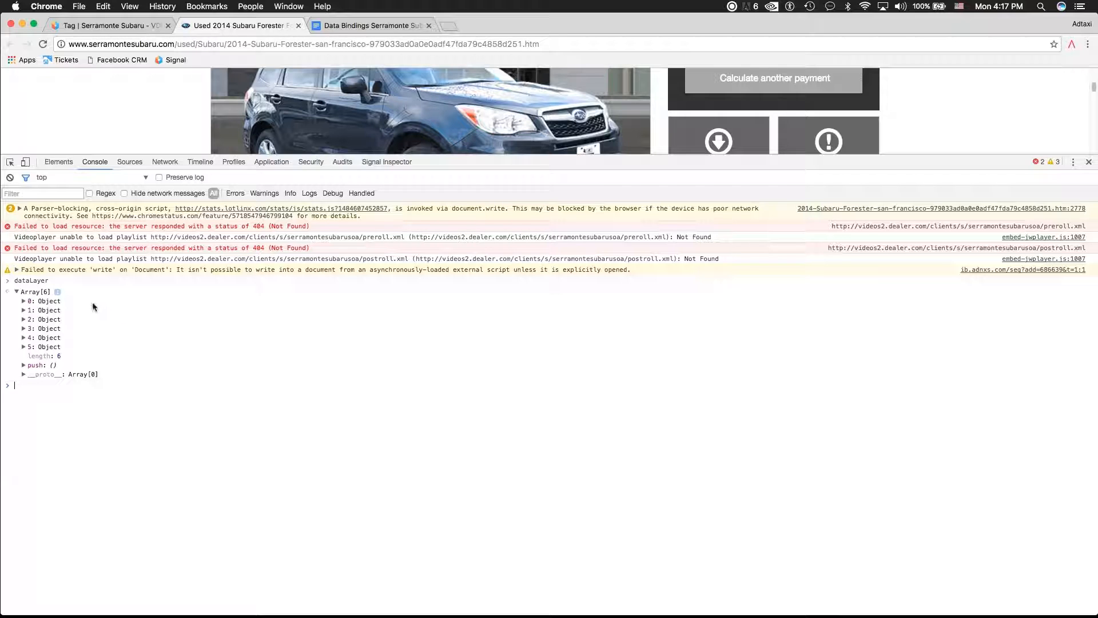
click(23, 301)
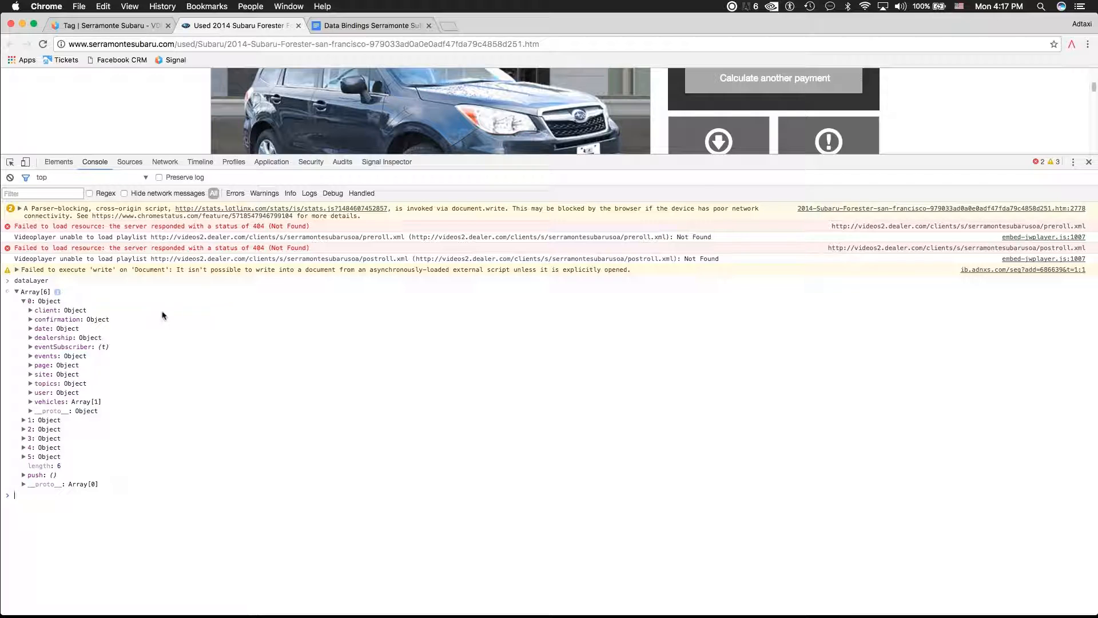
click(31, 310)
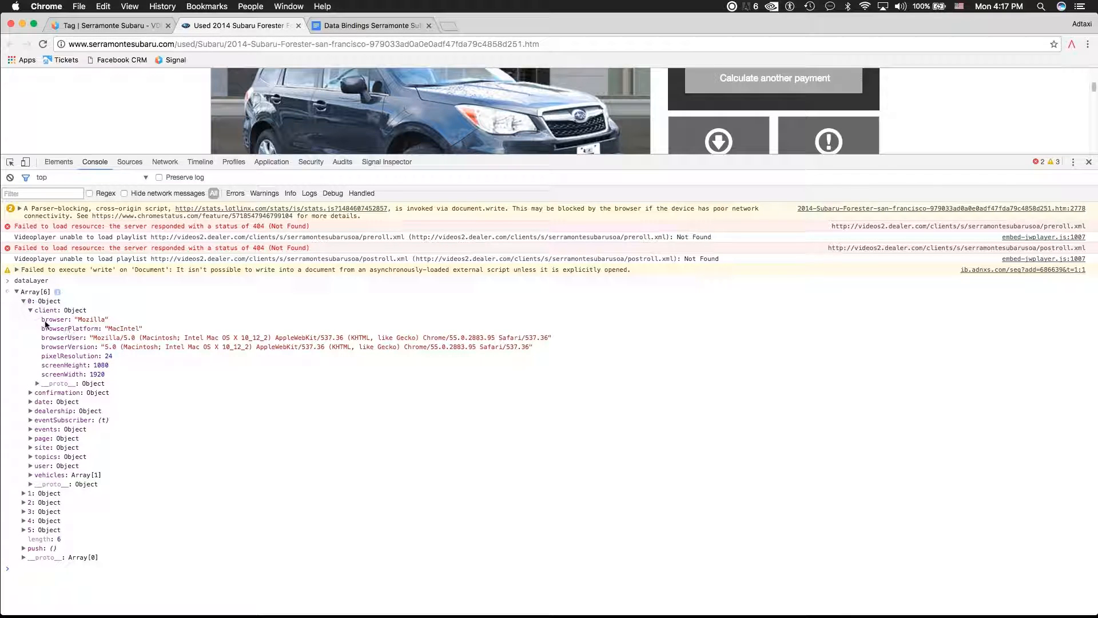
drag(42, 322, 215, 392)
double_click(228, 372)
click(31, 310)
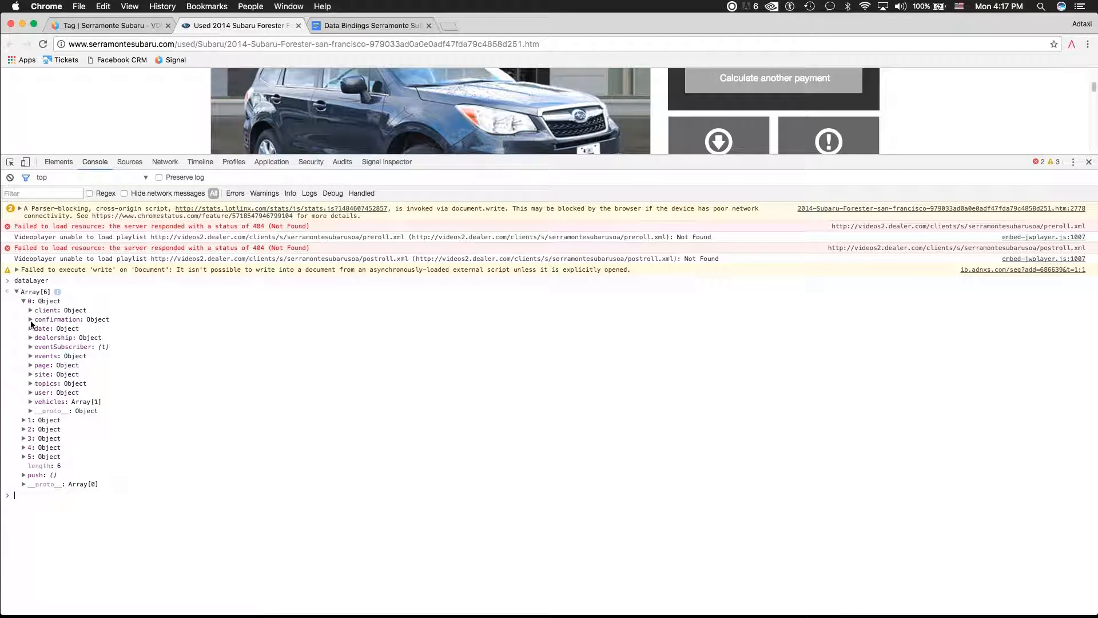
Step: Expand the confirmation object and examine its vehicle properties, including vin, model, make, bodyStyle and type
click(30, 320)
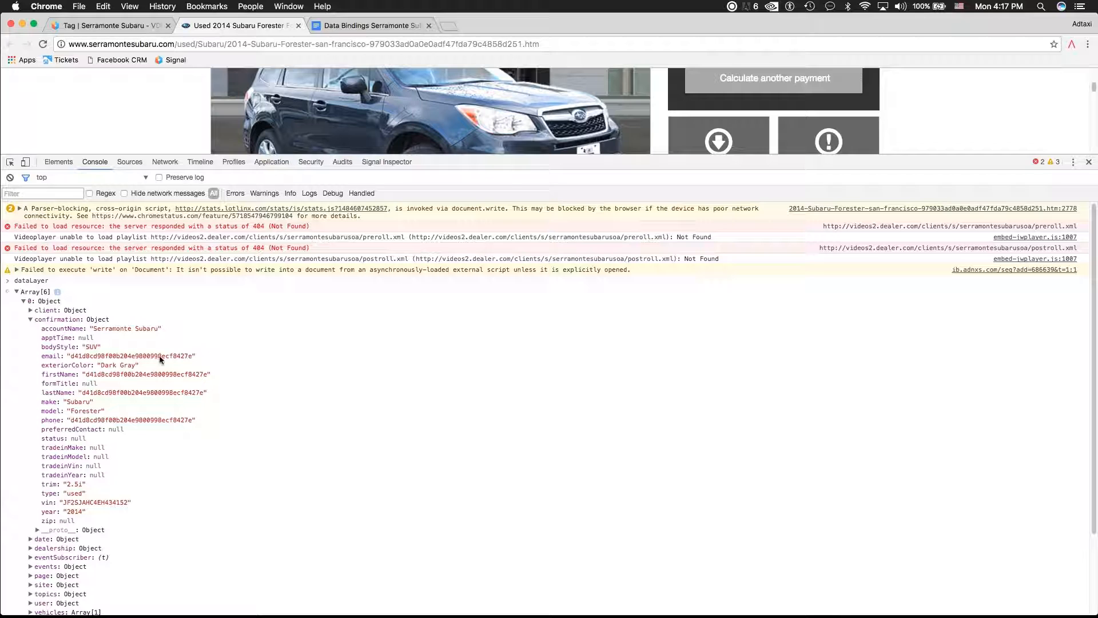
double_click(107, 503)
click(214, 481)
drag(38, 502, 132, 507)
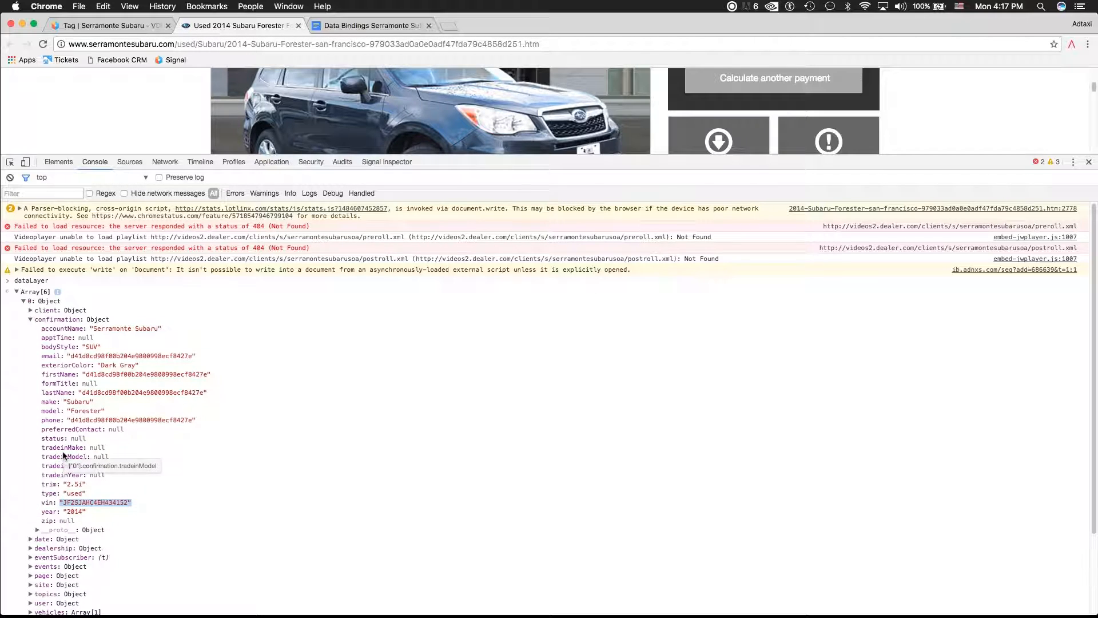
drag(40, 411, 105, 412)
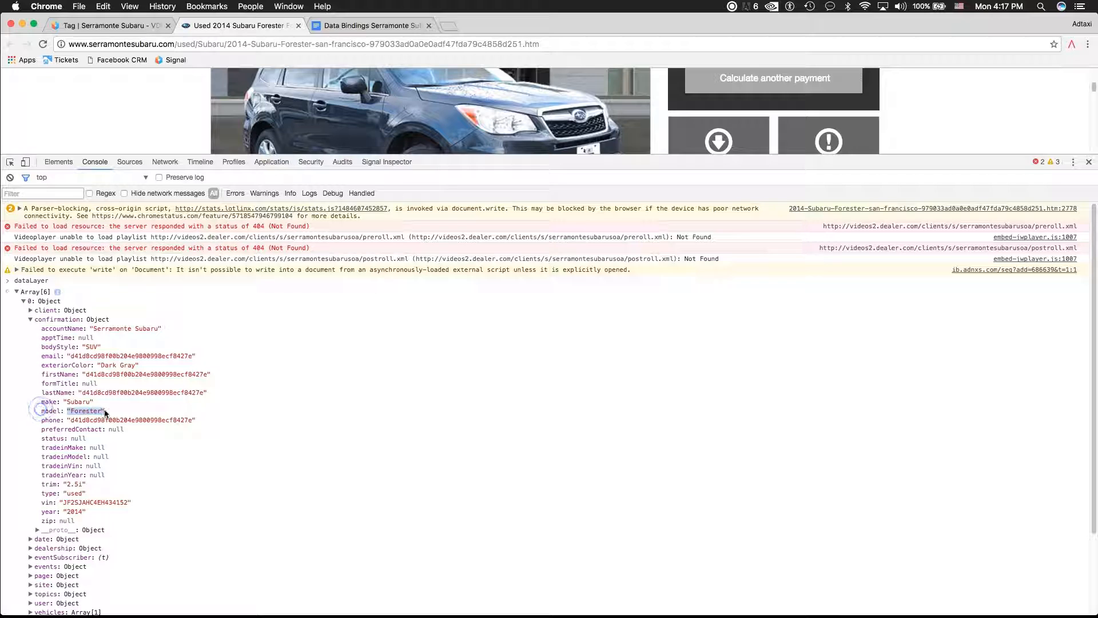
drag(41, 402, 95, 402)
drag(38, 347, 102, 348)
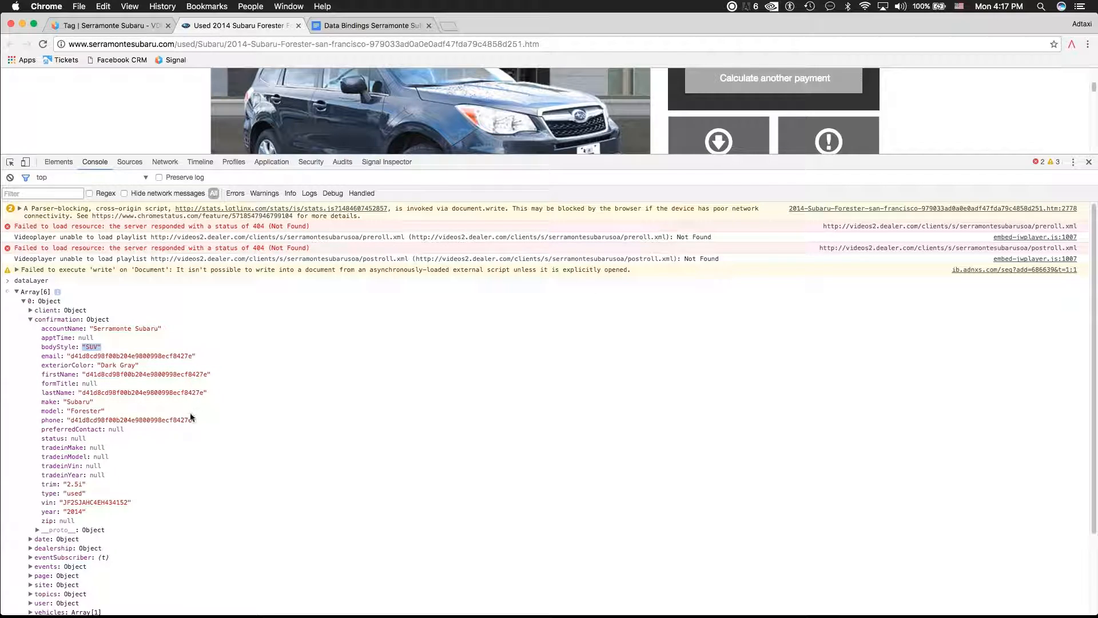
drag(38, 494, 86, 494)
click(302, 435)
scroll(167, 529, down, 1)
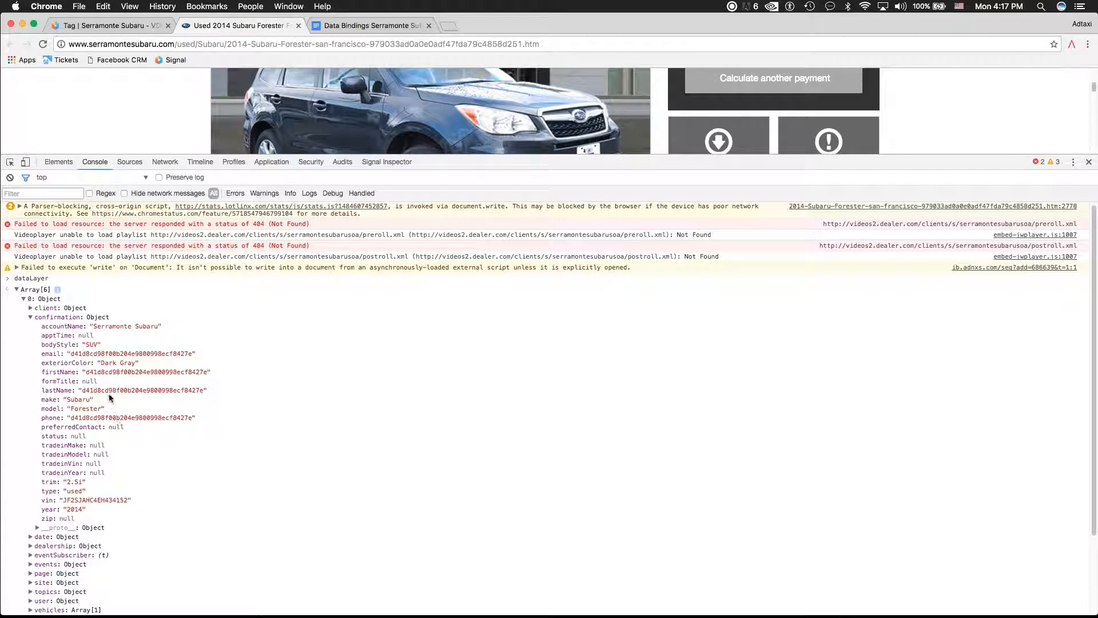
Step: Copy the property path of the confirmation object's vin, evaluate dataLayer["0"].confirmation.vin in the console, and highlight the expression with its output
right_click(92, 502)
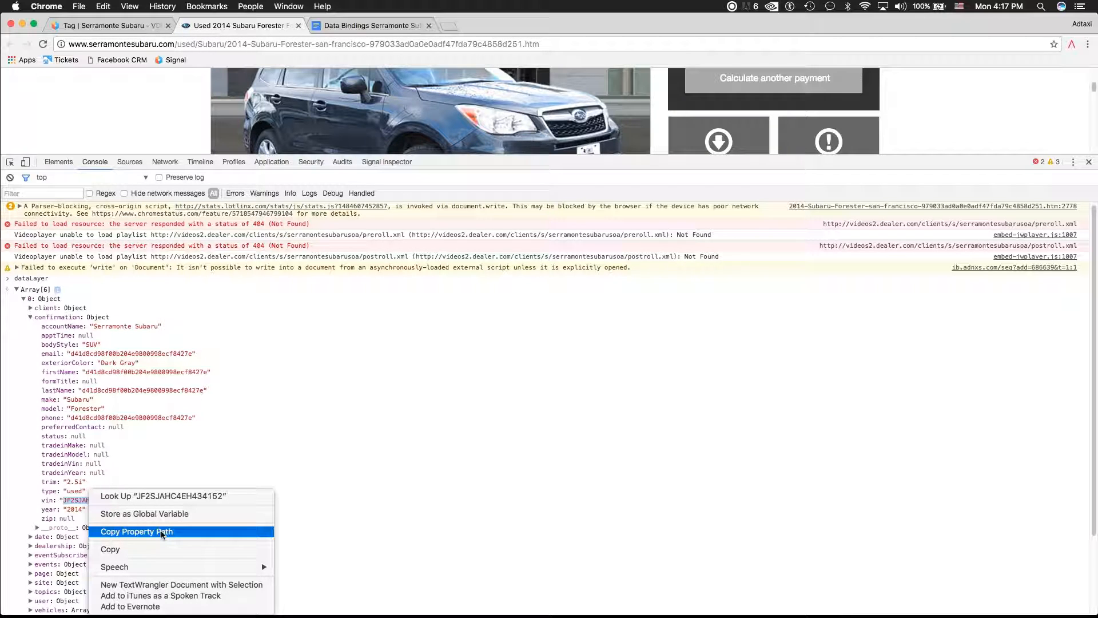
click(162, 533)
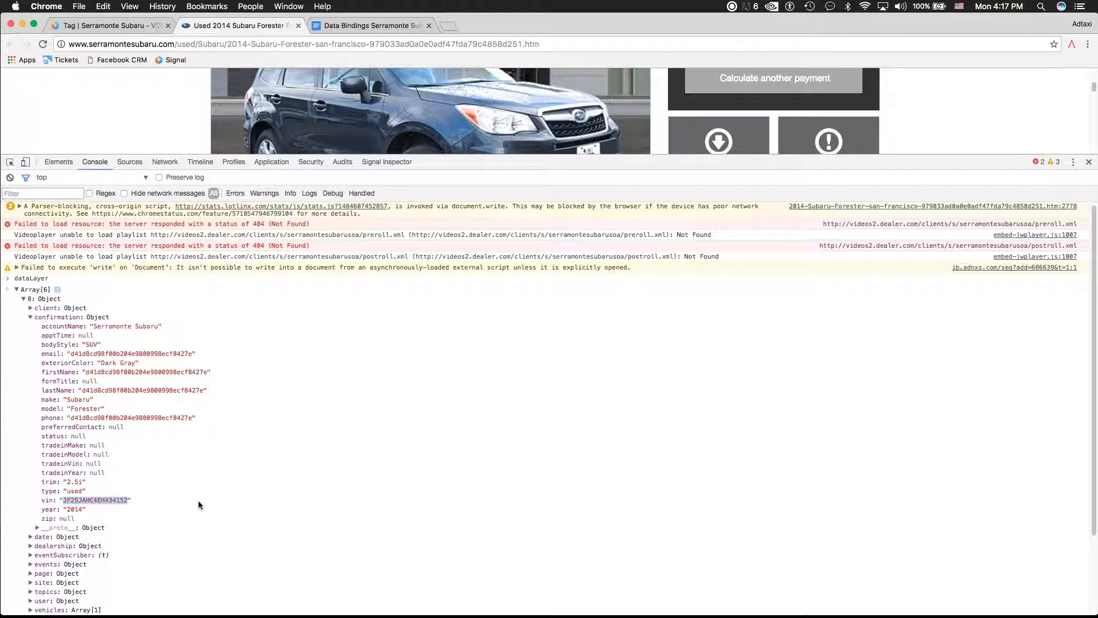
scroll(198, 500, down, 3)
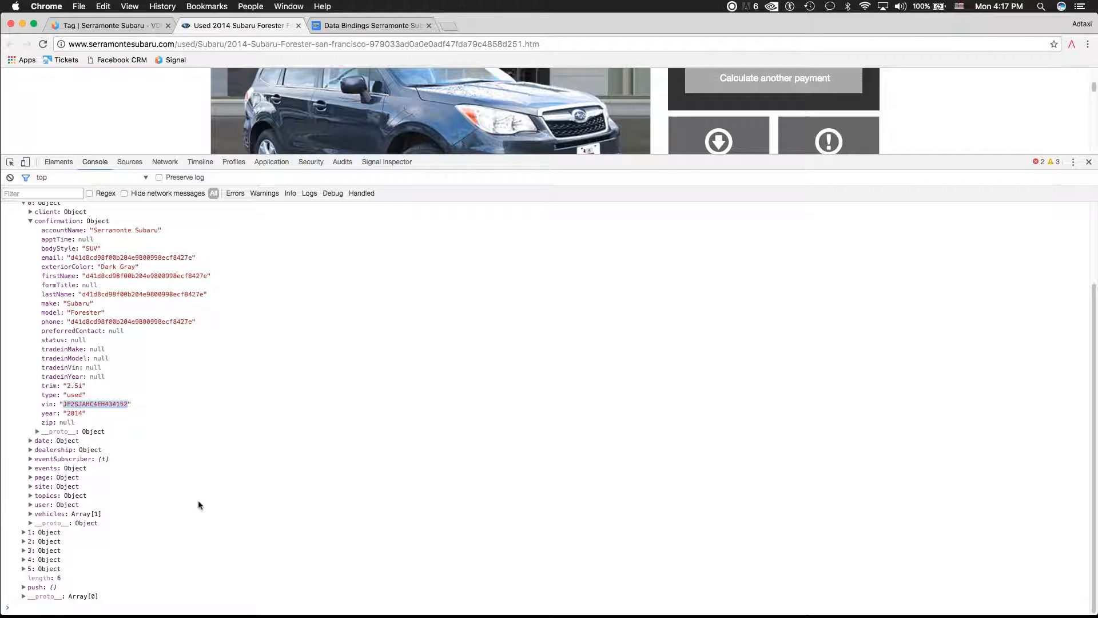
click(164, 607)
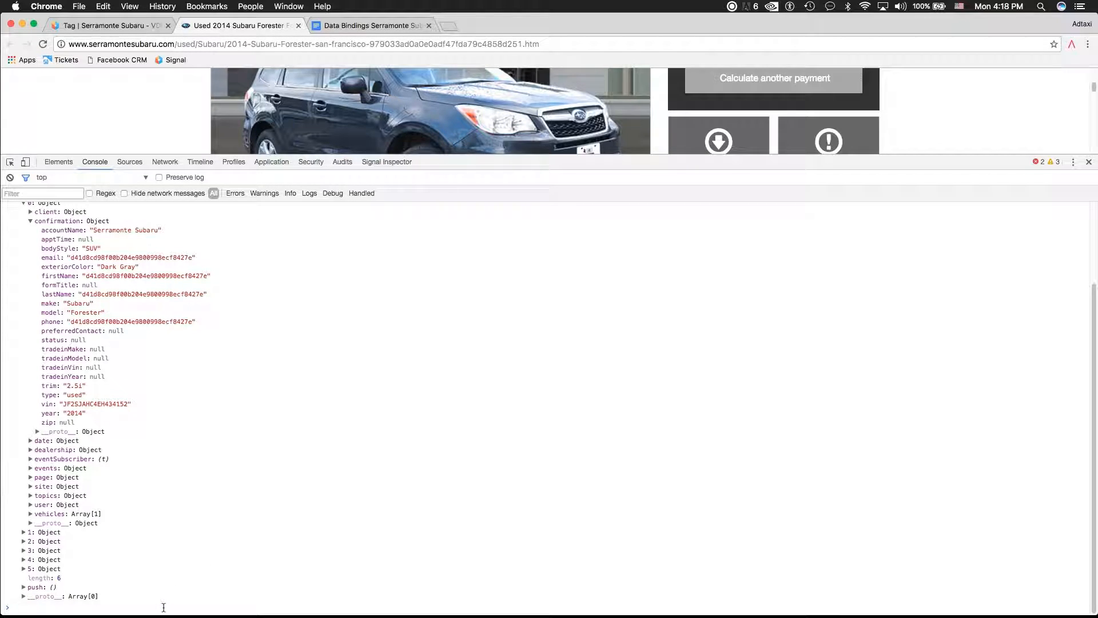
text(dat)
key(Tab)
key(super+v)
key(Return)
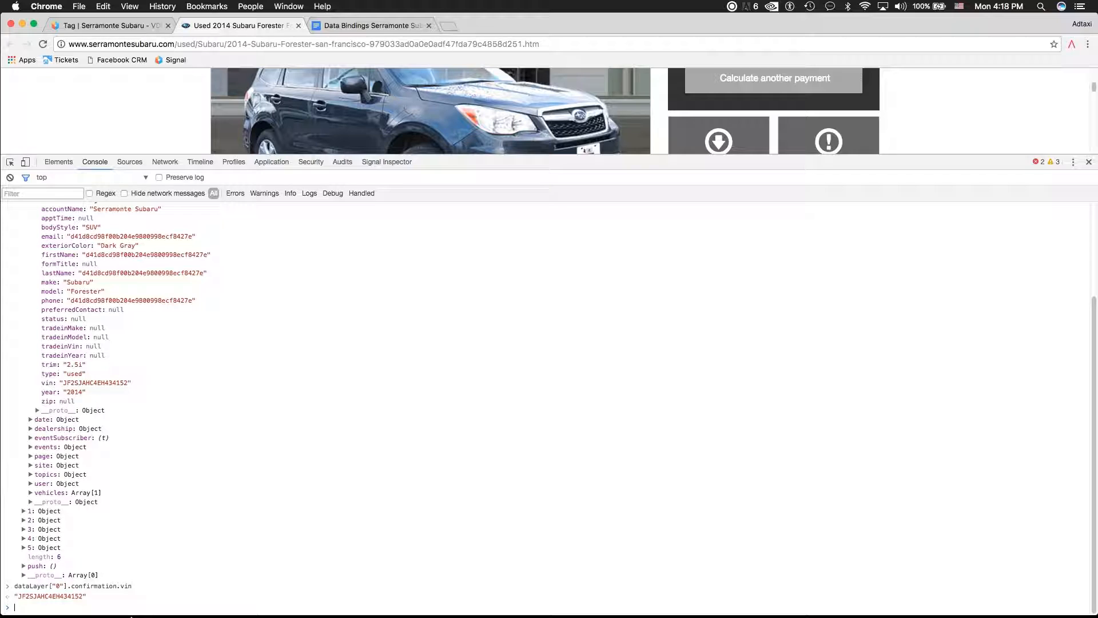
drag(87, 597, 14, 587)
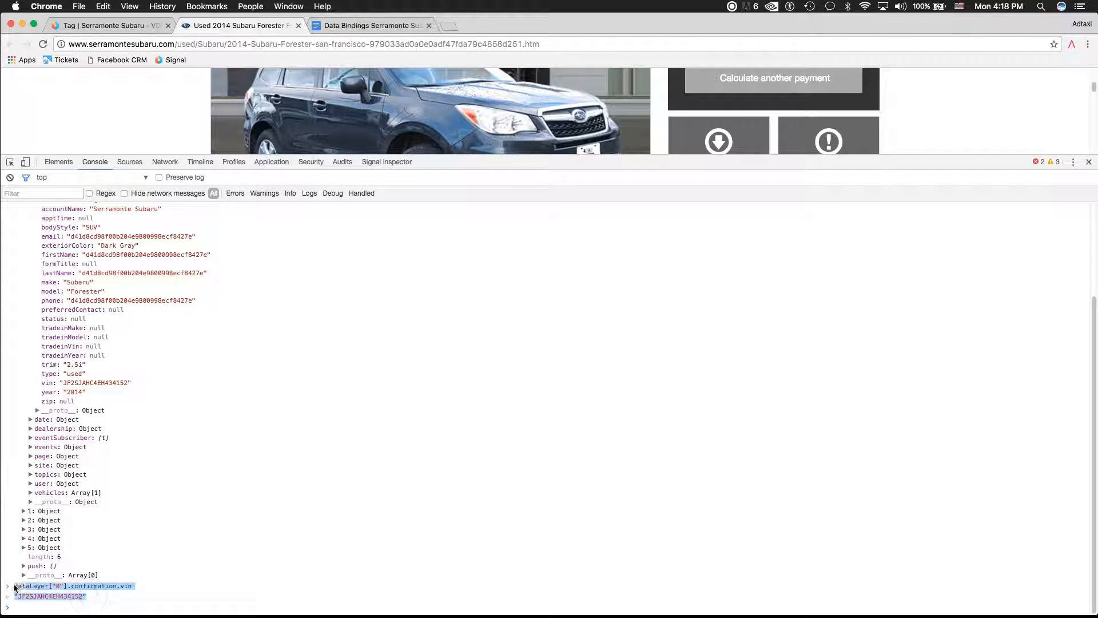
Step: Copy the dataLayer["0"].confirmation.vin expression from the console and review the VIN entry's name, description and path in the Data Bindings Serramonte Subaru document
click(77, 589)
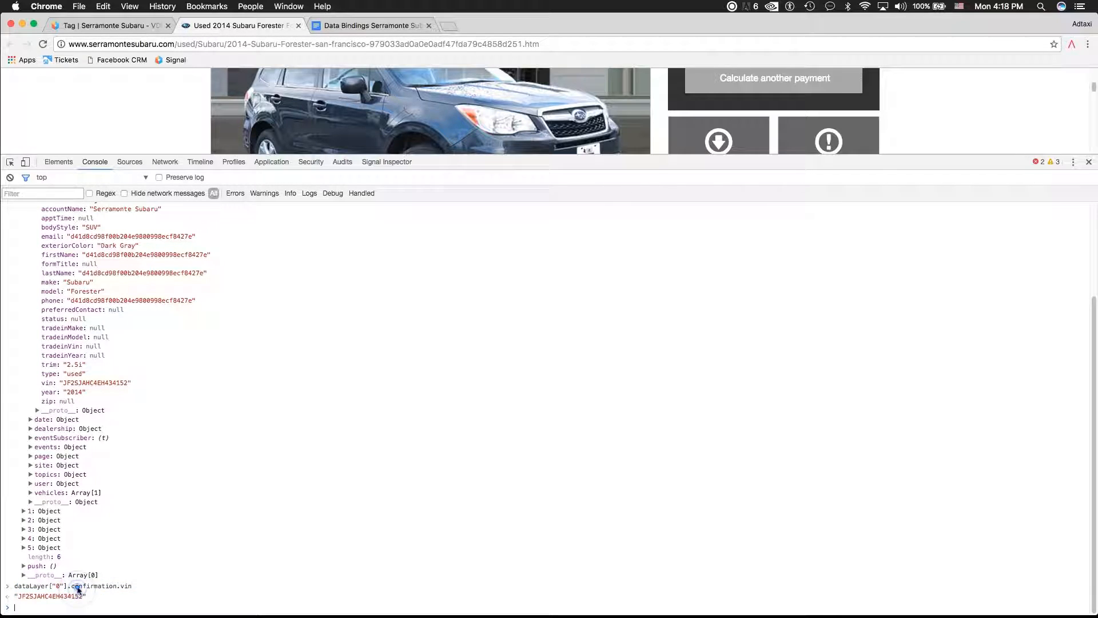
triple_click(78, 589)
key(super+c)
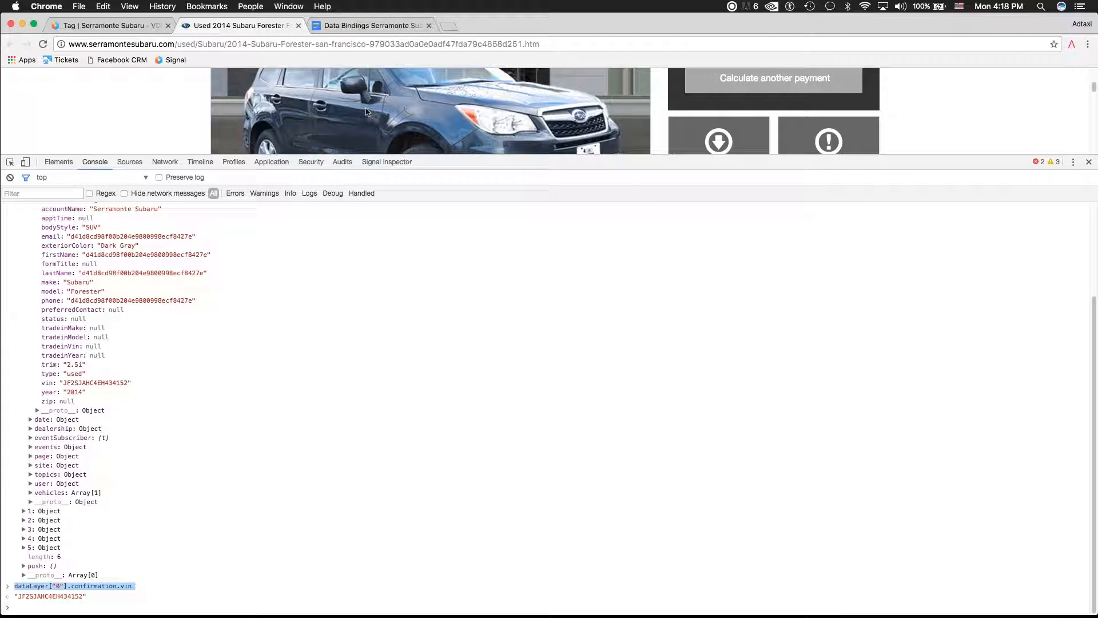
click(361, 28)
scroll(506, 247, up, 3)
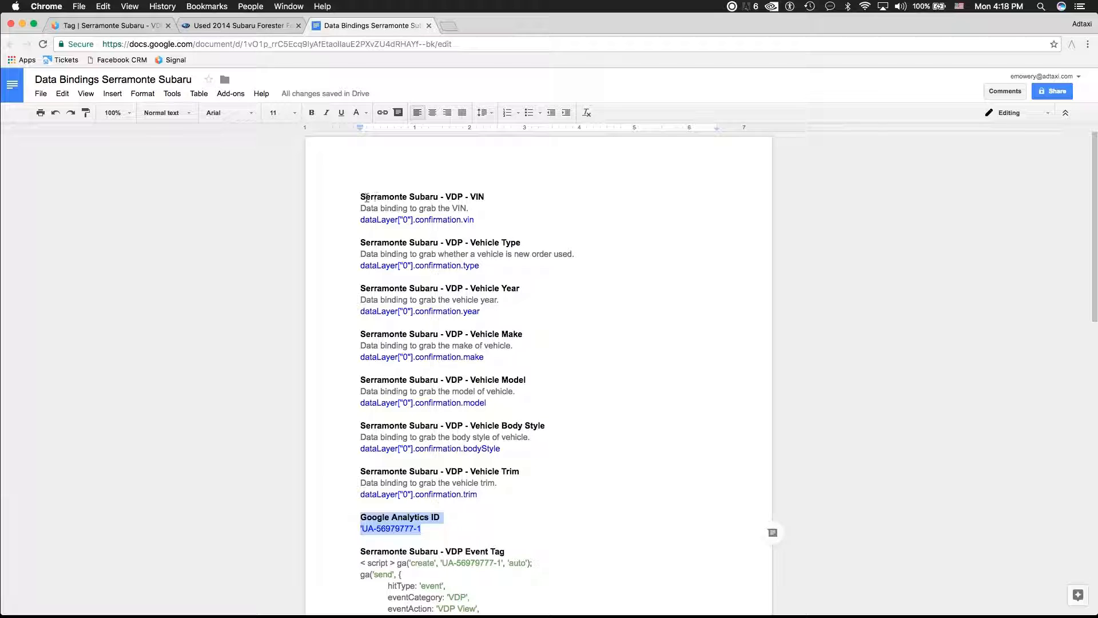
drag(363, 197, 486, 196)
click(540, 205)
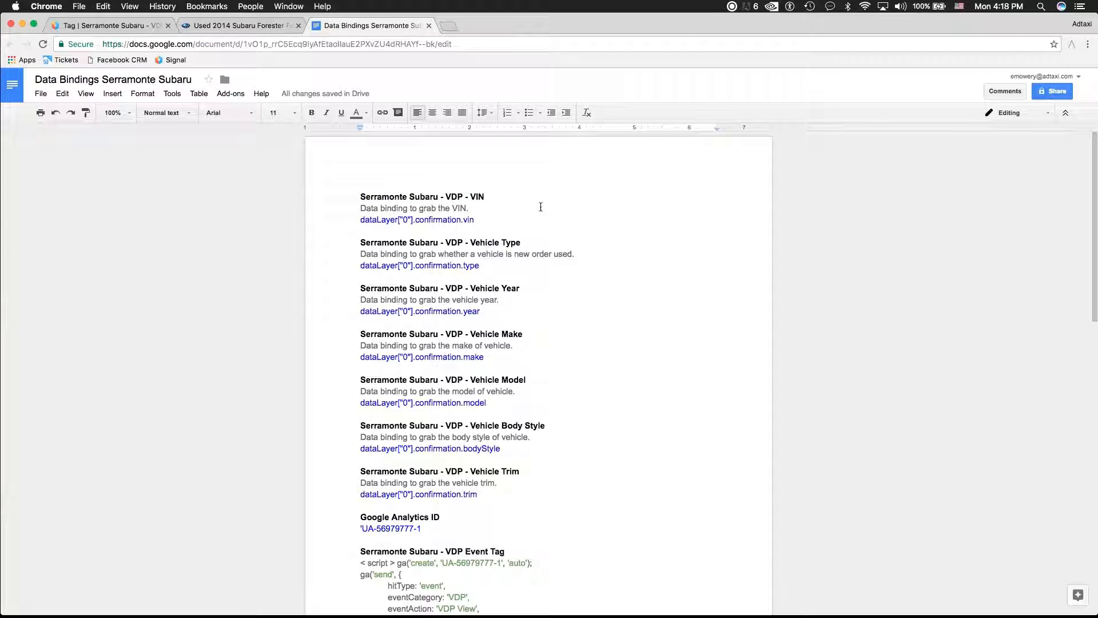
drag(470, 208, 369, 215)
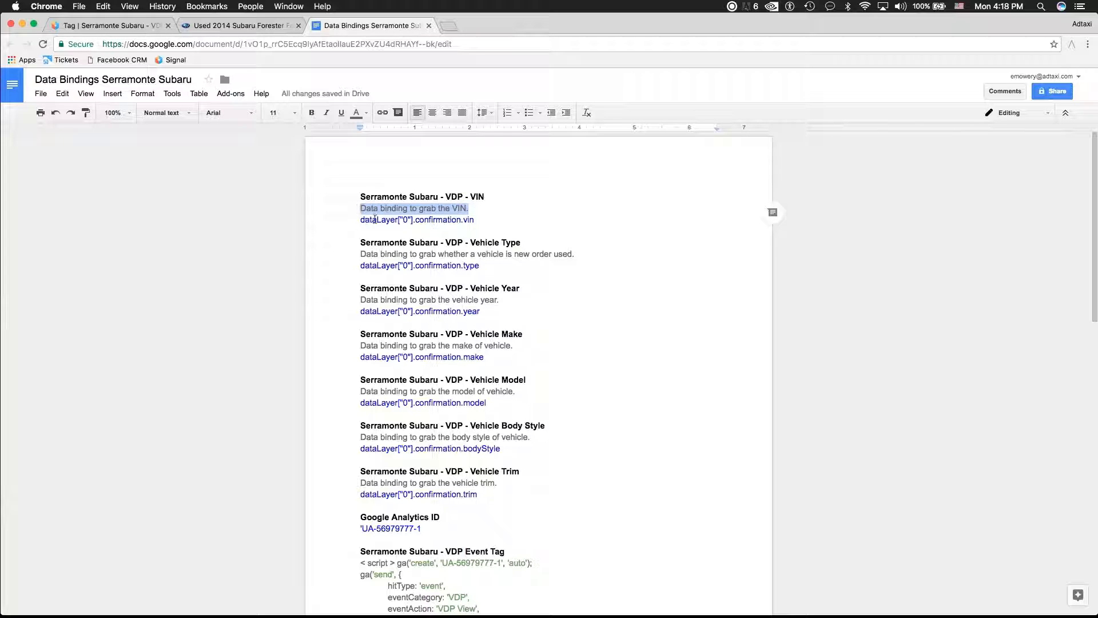
triple_click(410, 220)
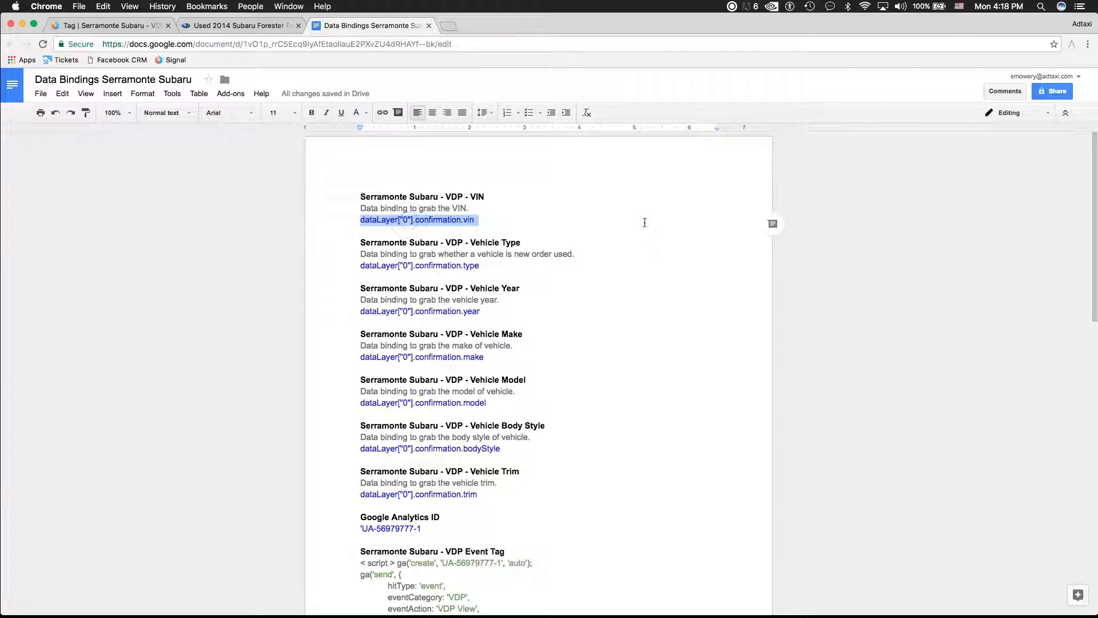
click(645, 222)
key(Return)
key(Return)
key(BackSpace)
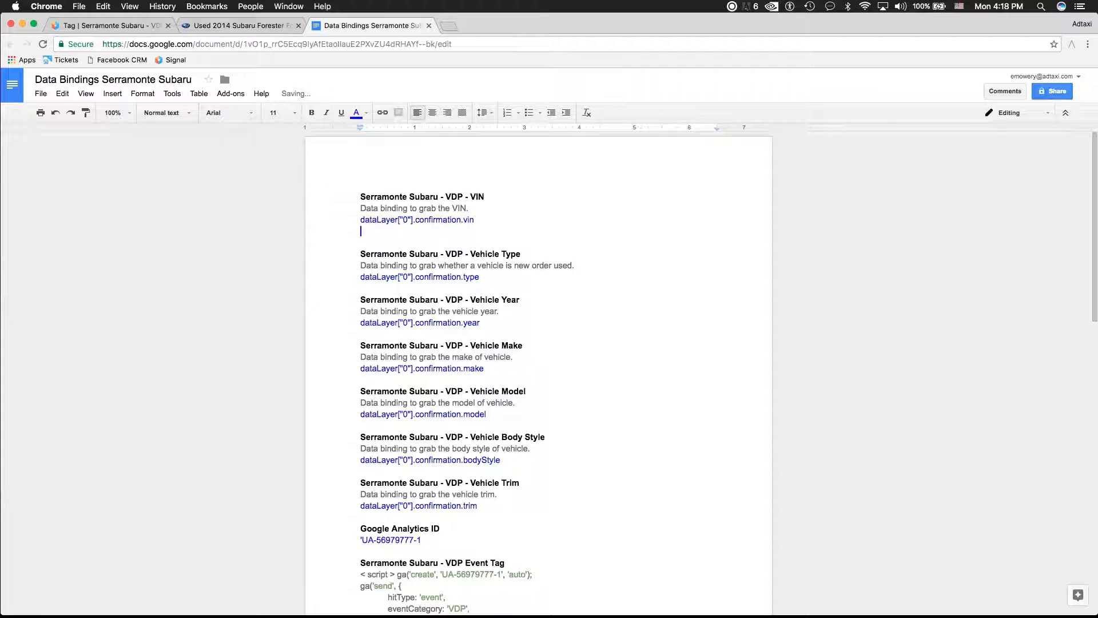
key(BackSpace)
Step: Highlight Vehicle Type in the document, copy the type property path on the vehicle page, and evaluate dataLayer["0"].confirmation.type in the console
double_click(435, 219)
drag(470, 243, 525, 242)
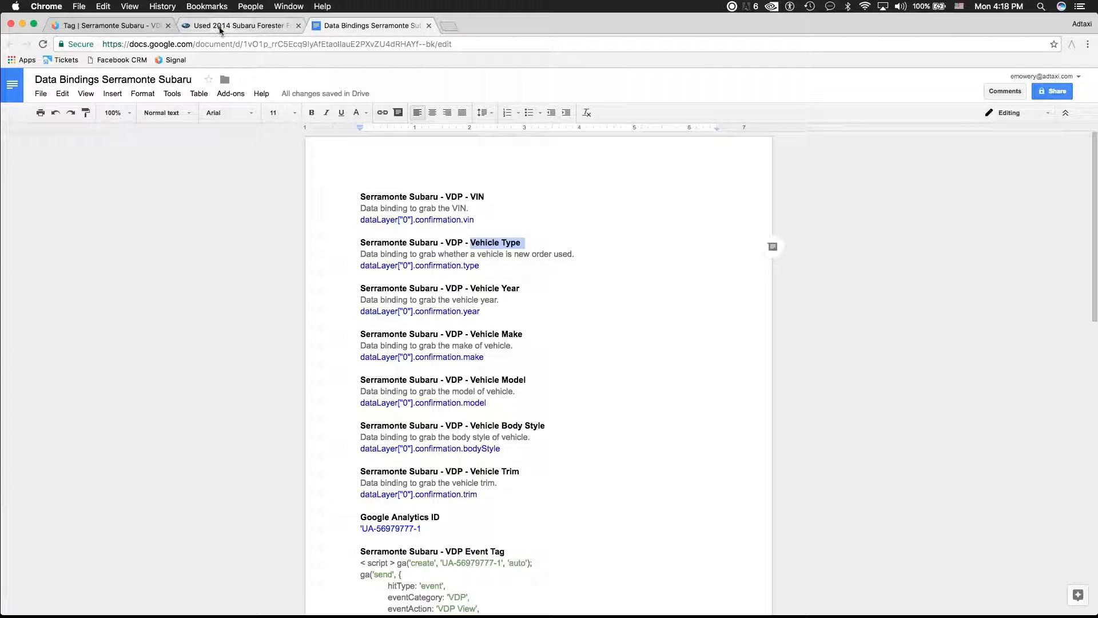
click(220, 26)
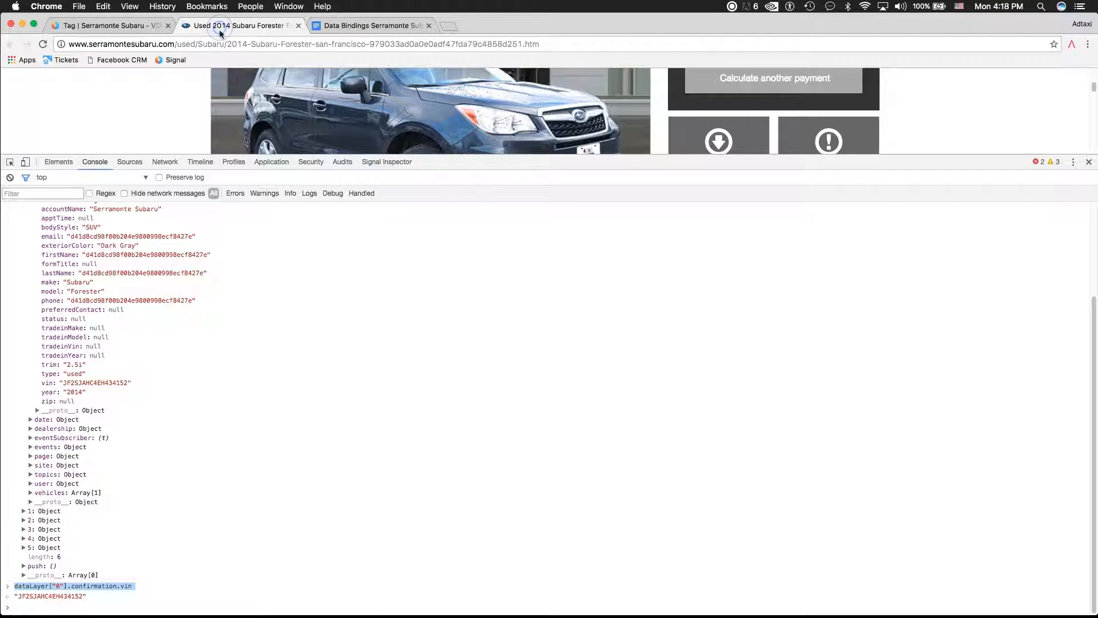
click(46, 283)
scroll(56, 275, up, 1)
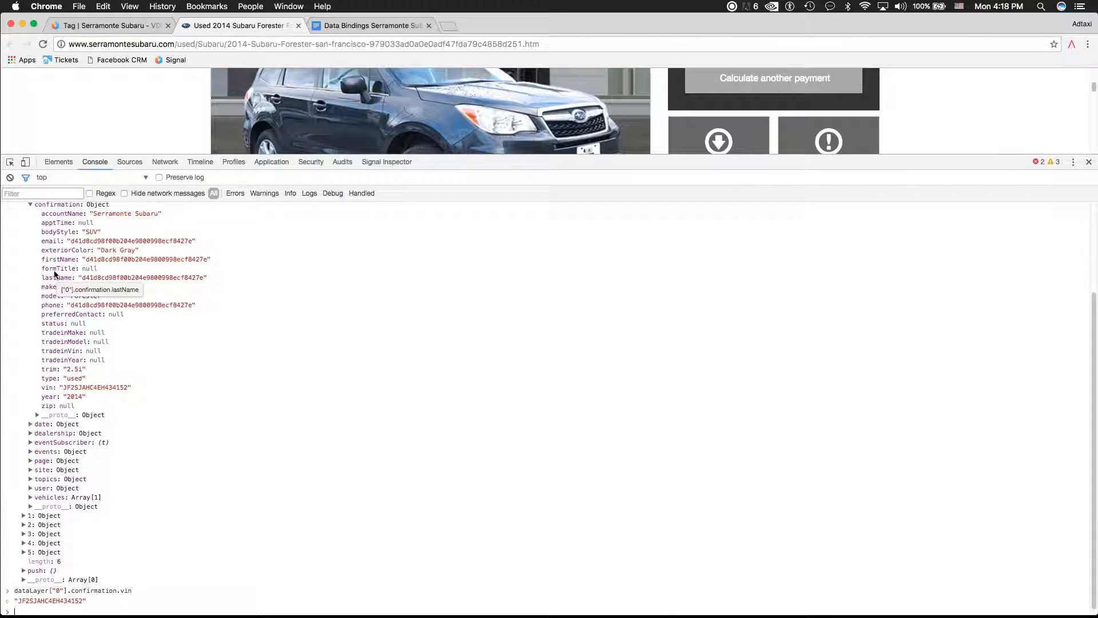
right_click(68, 379)
click(125, 418)
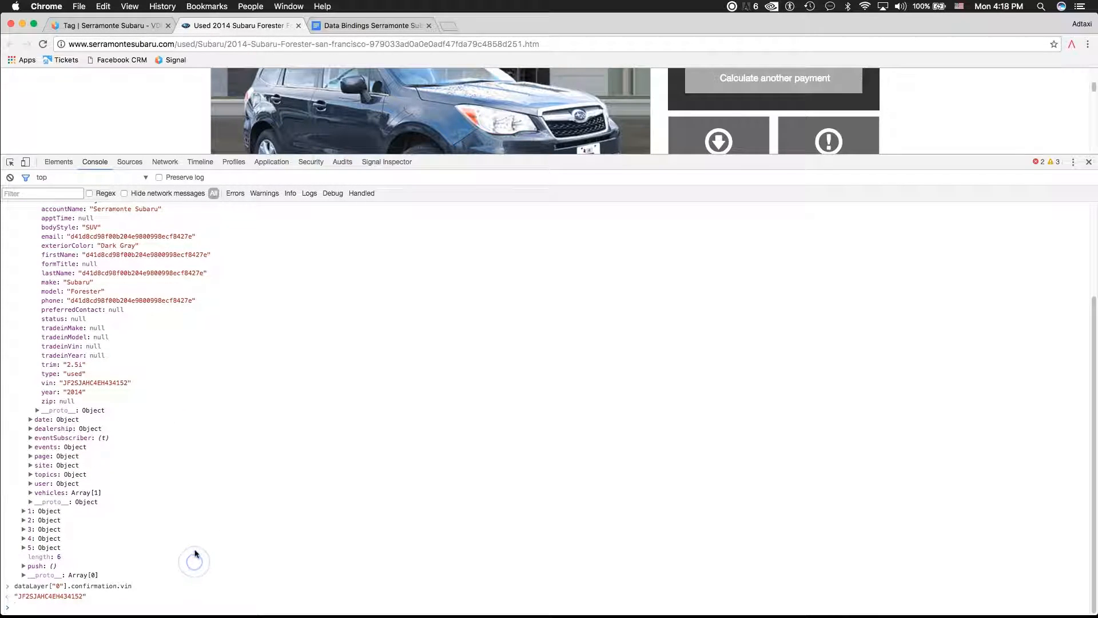
text(datasaLayer["0"].confirmation.type)
key(Return)
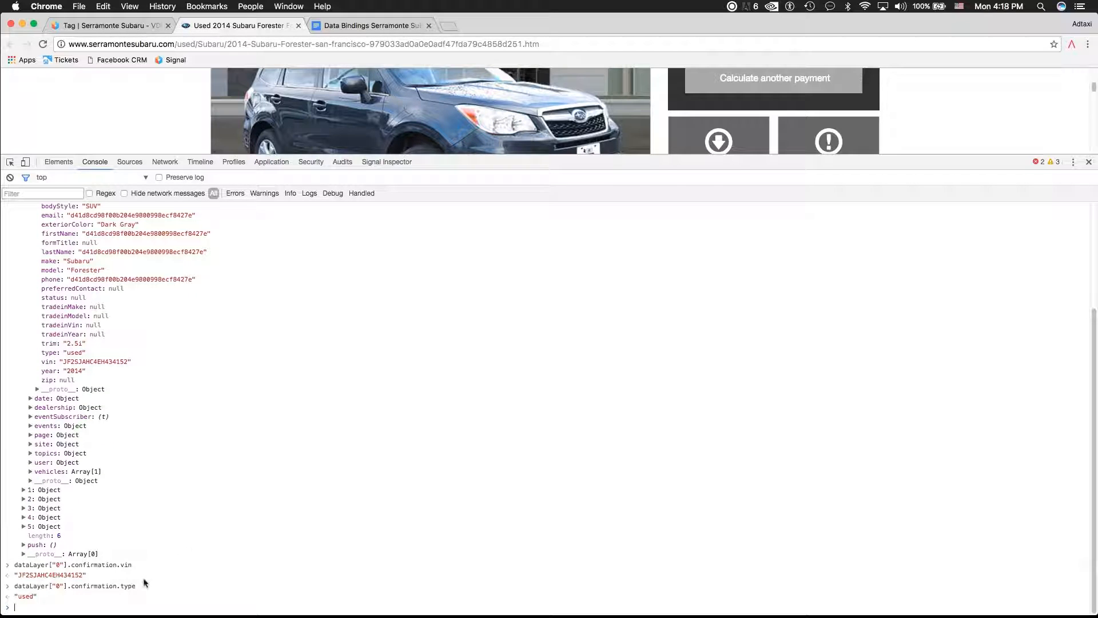
Step: Highlight the console's type output and expression, and compare the expression with the Vehicle Type path in the data bindings document
drag(34, 596, 14, 596)
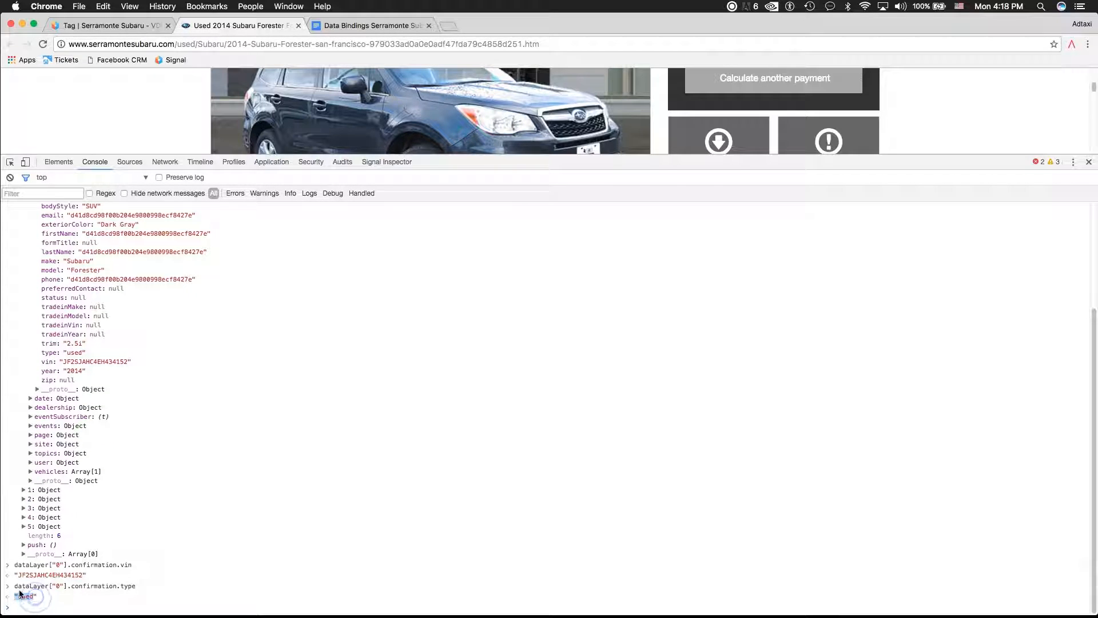
triple_click(74, 586)
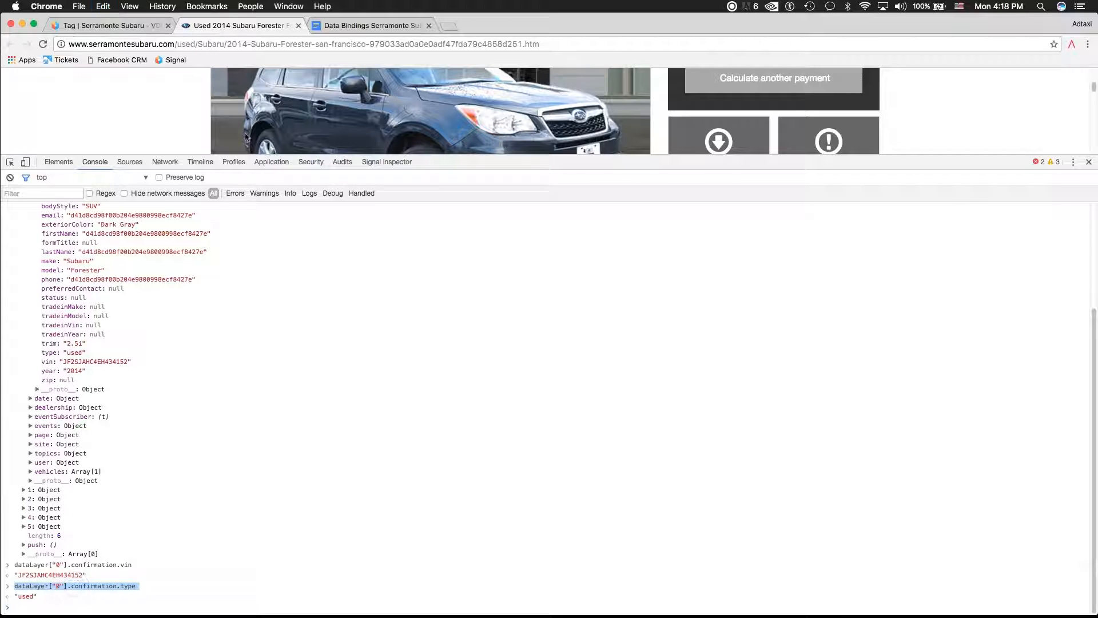
click(346, 25)
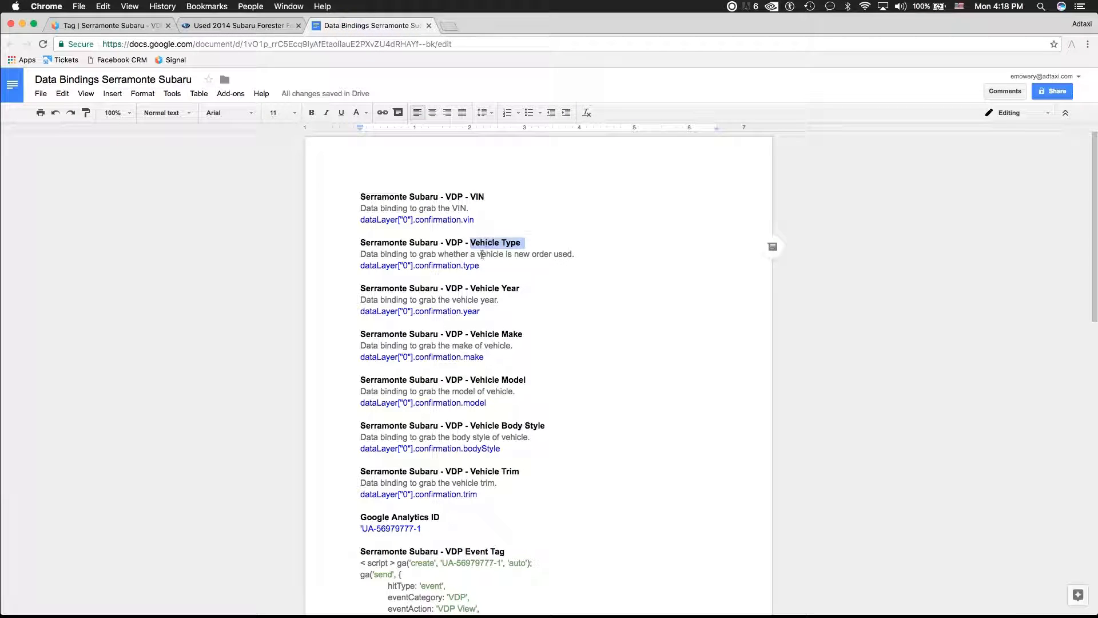
triple_click(454, 265)
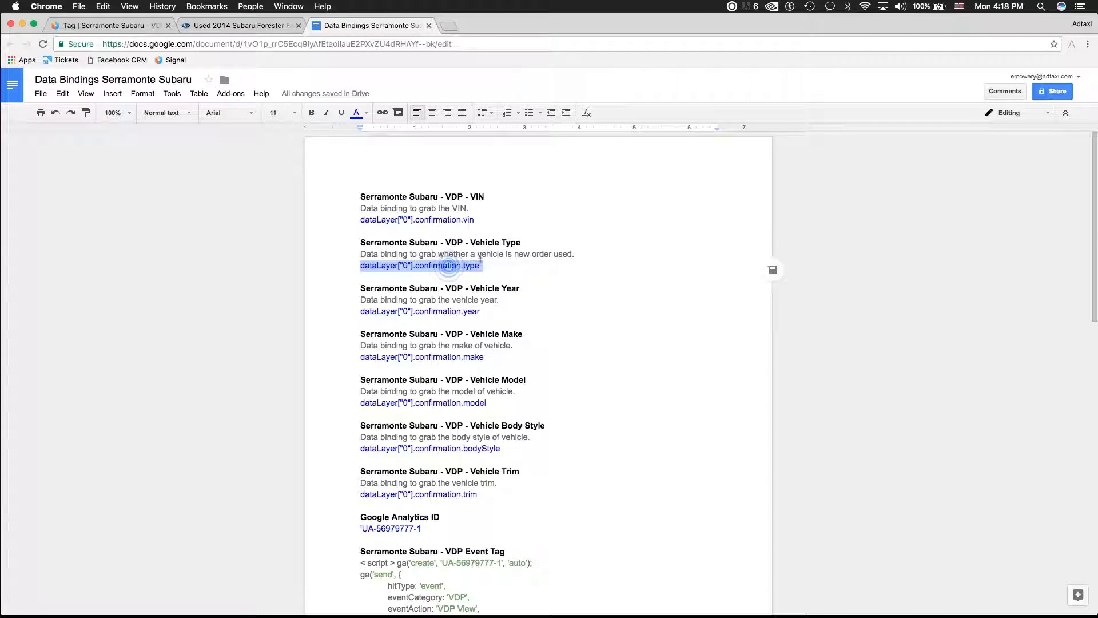
click(484, 266)
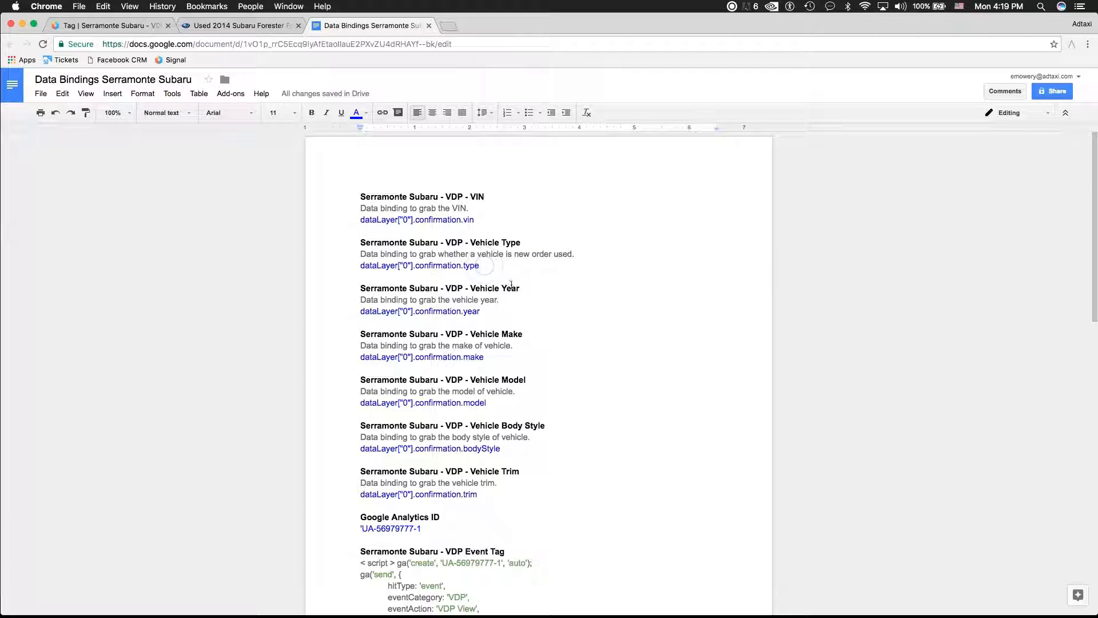
Step: Highlight Vehicle Year in the document, copy the year property path on the vehicle page, and evaluate dataLayer["0"].confirmation.year in the console
drag(470, 289, 531, 289)
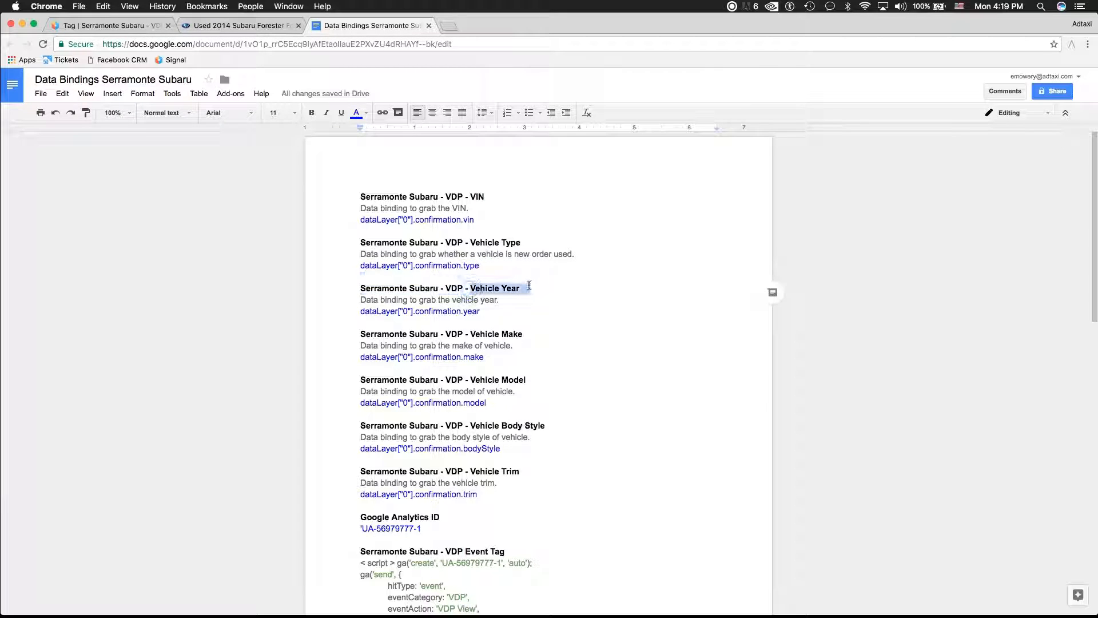
click(126, 26)
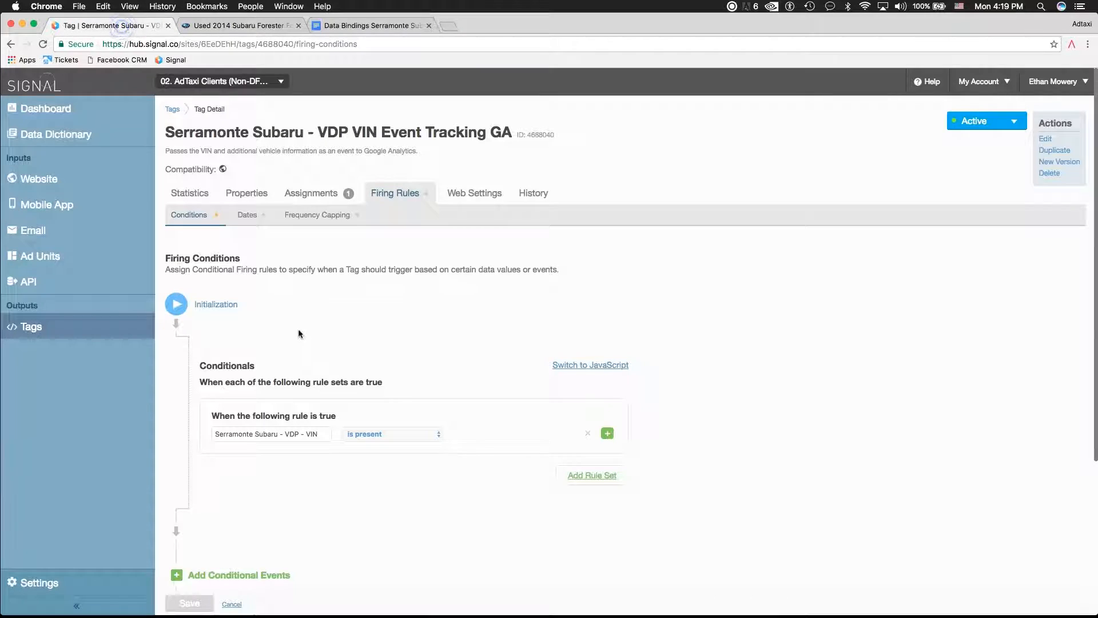
click(256, 26)
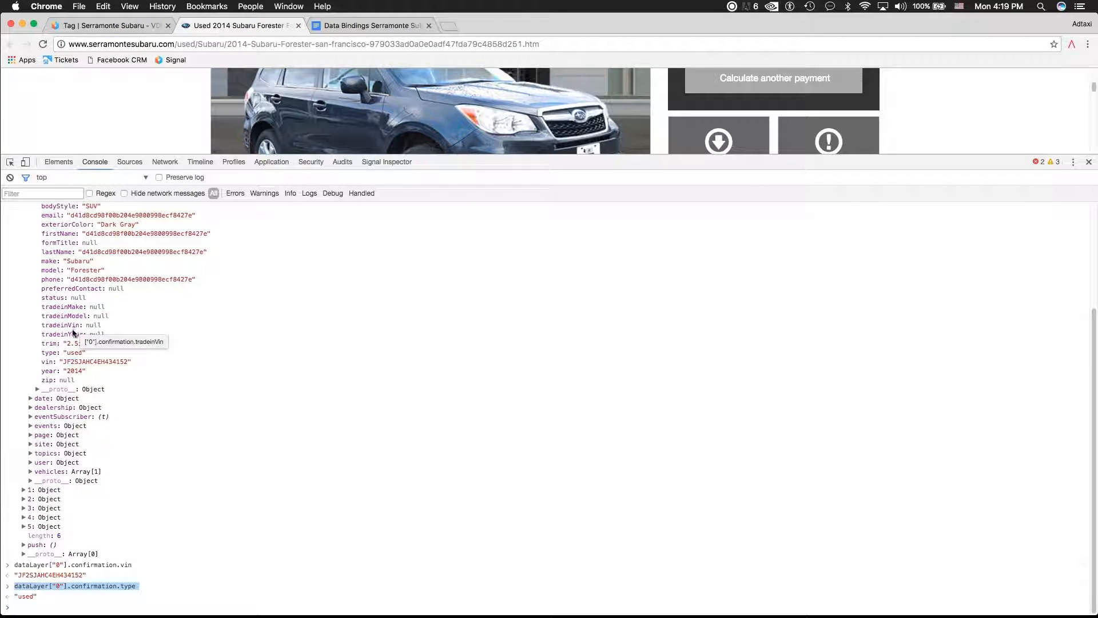
double_click(71, 374)
click(70, 375)
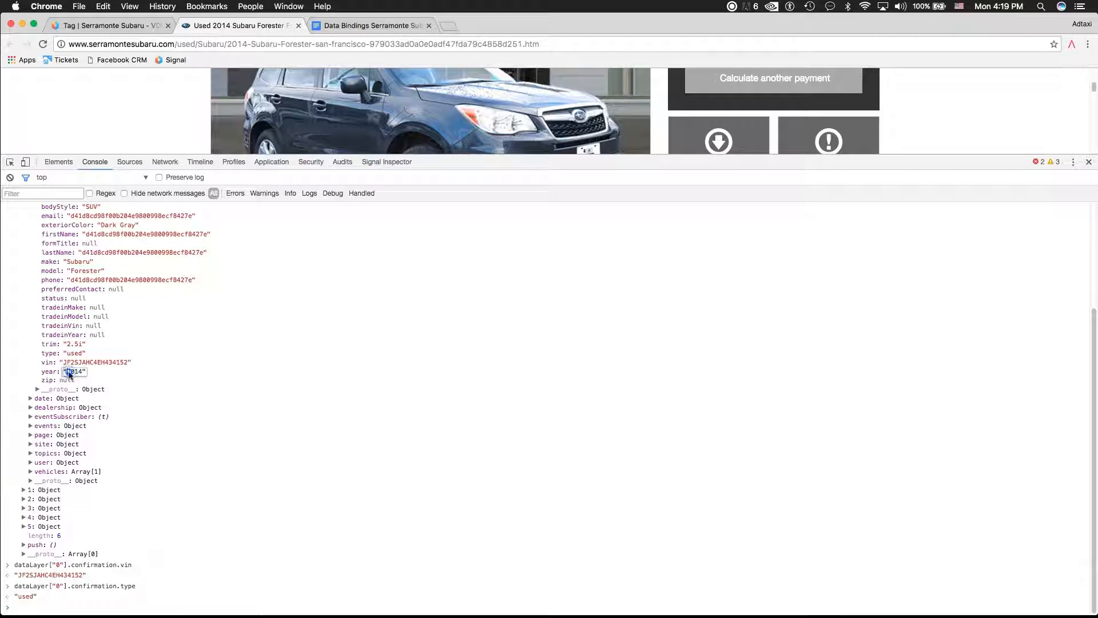
double_click(70, 372)
right_click(71, 372)
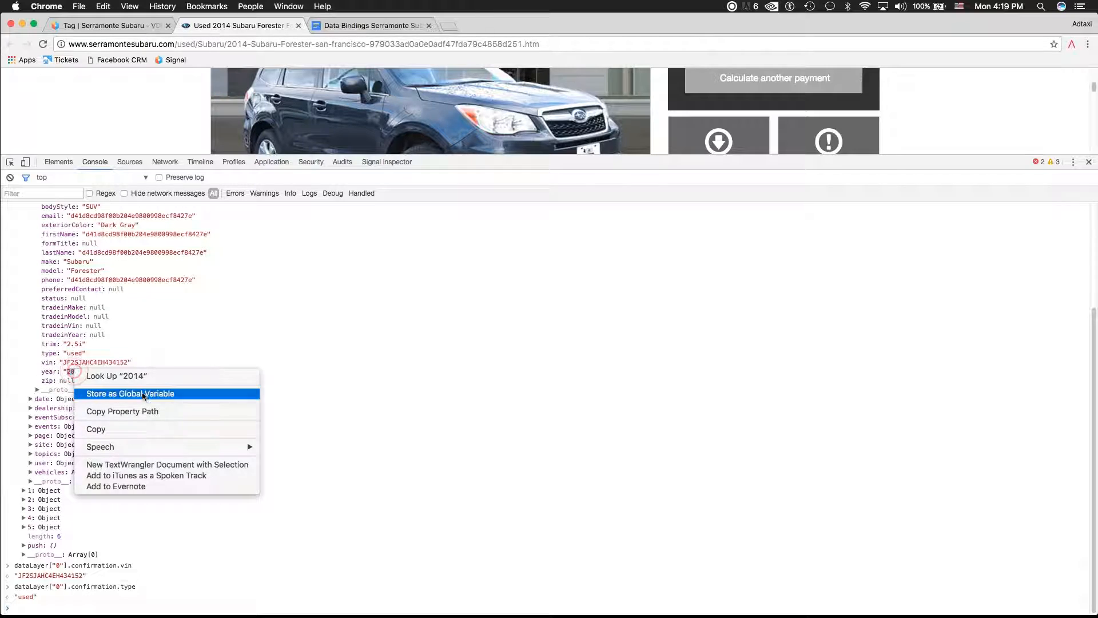
click(145, 411)
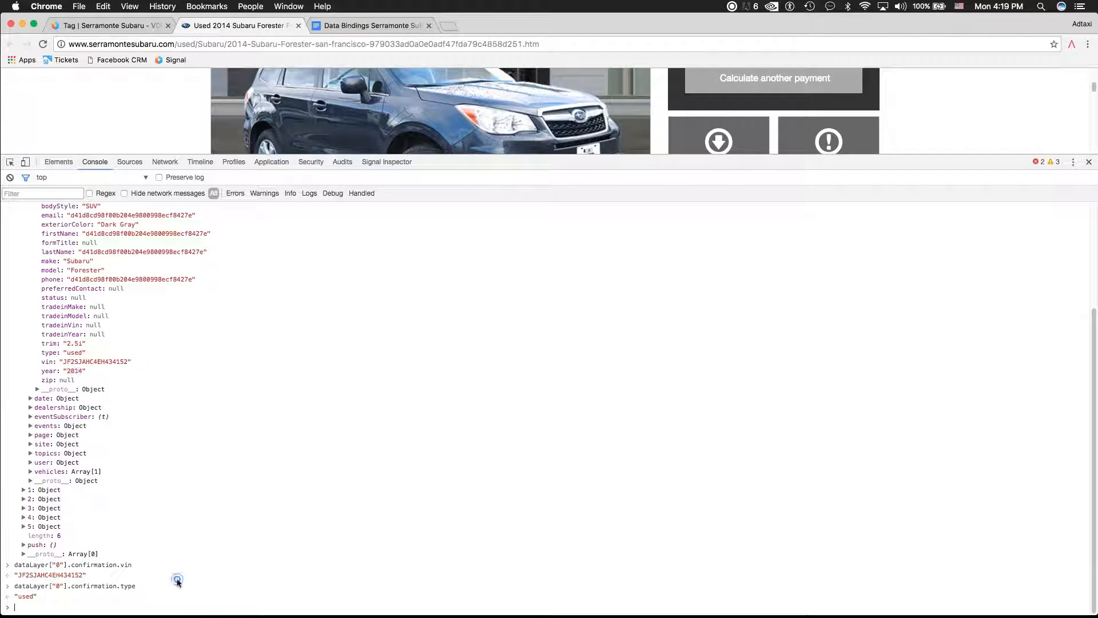
text(dataLayer)
key(super+v)
key(Return)
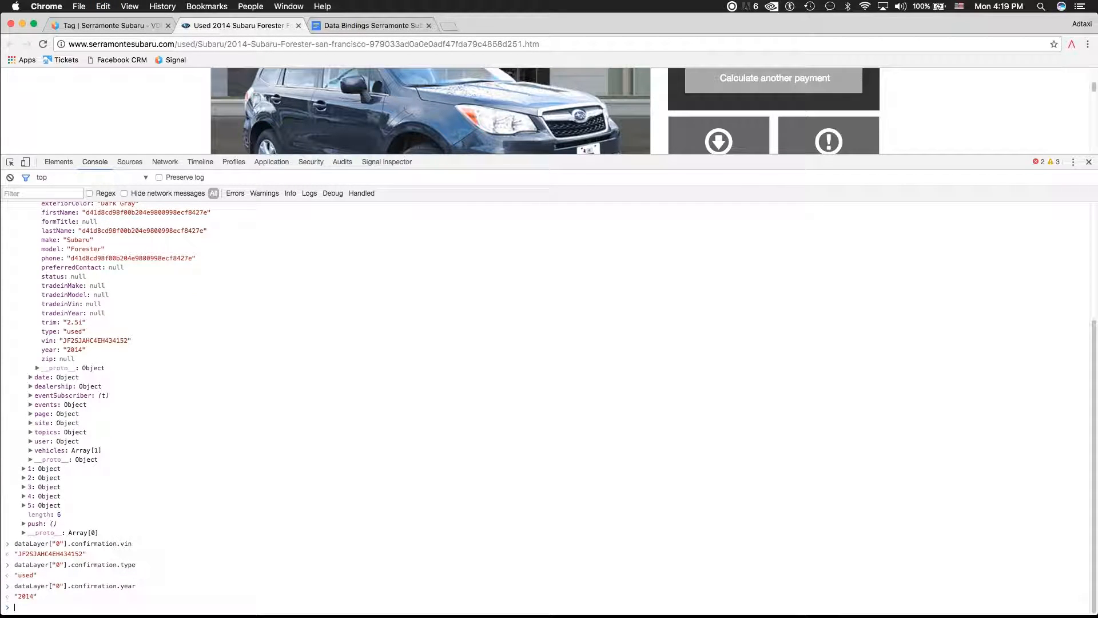
Step: Compare the highlighted year expression with the Vehicle Year path in the data bindings document, and highlight Make in the following heading
triple_click(56, 587)
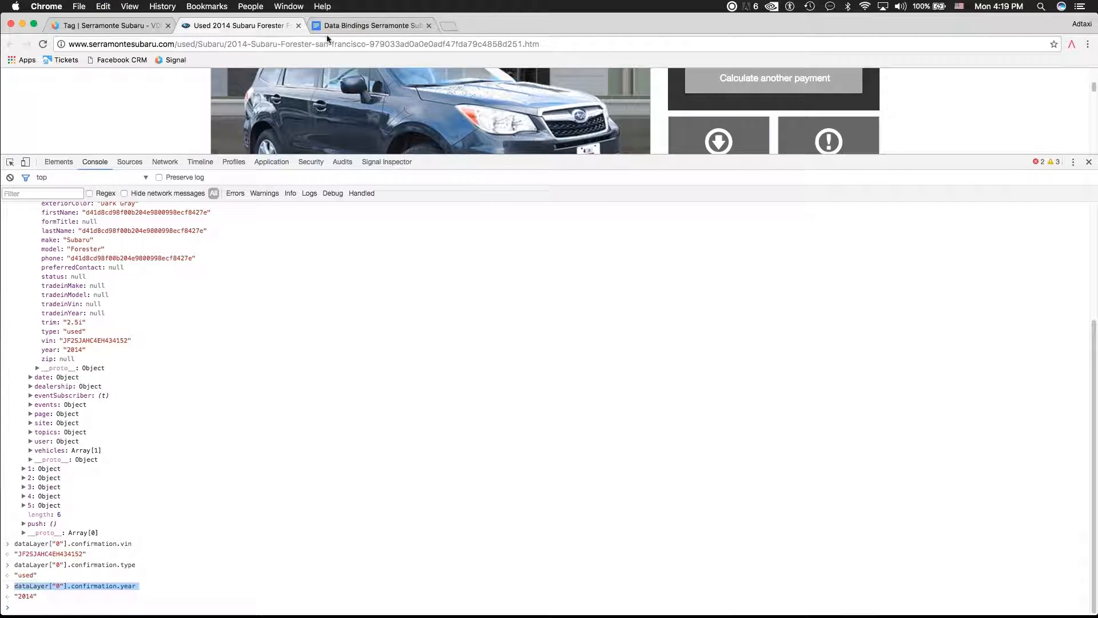
click(344, 26)
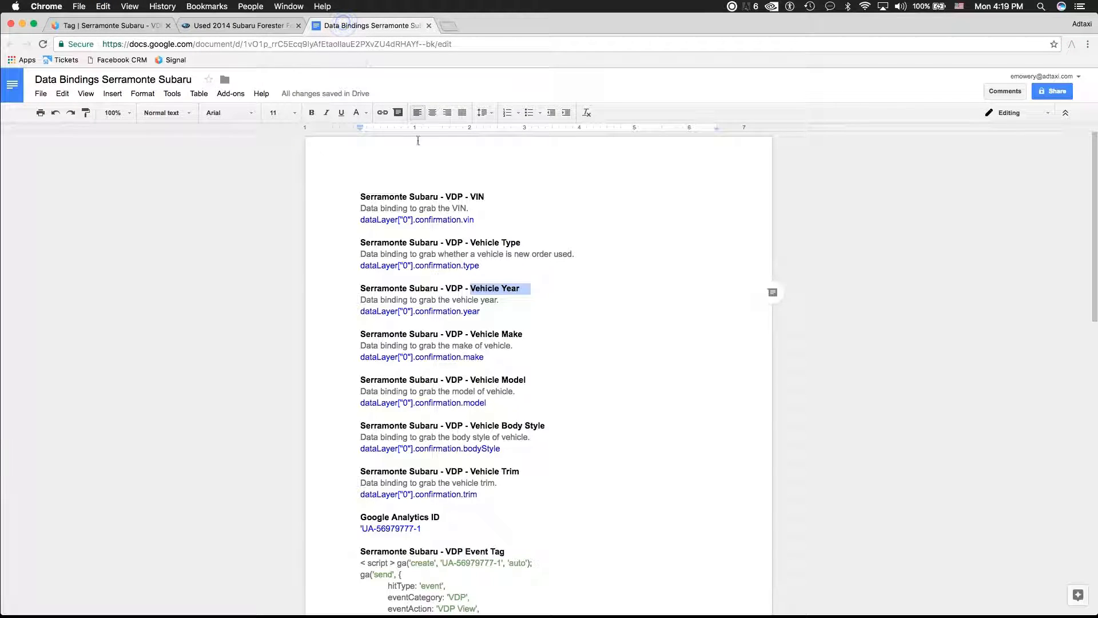
triple_click(468, 311)
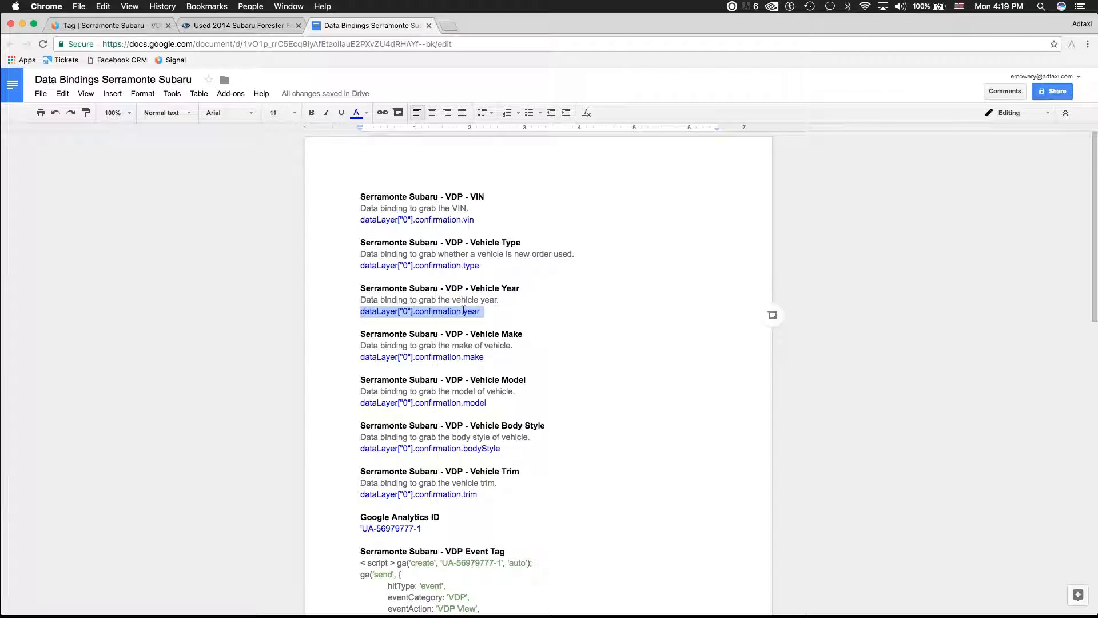
double_click(504, 334)
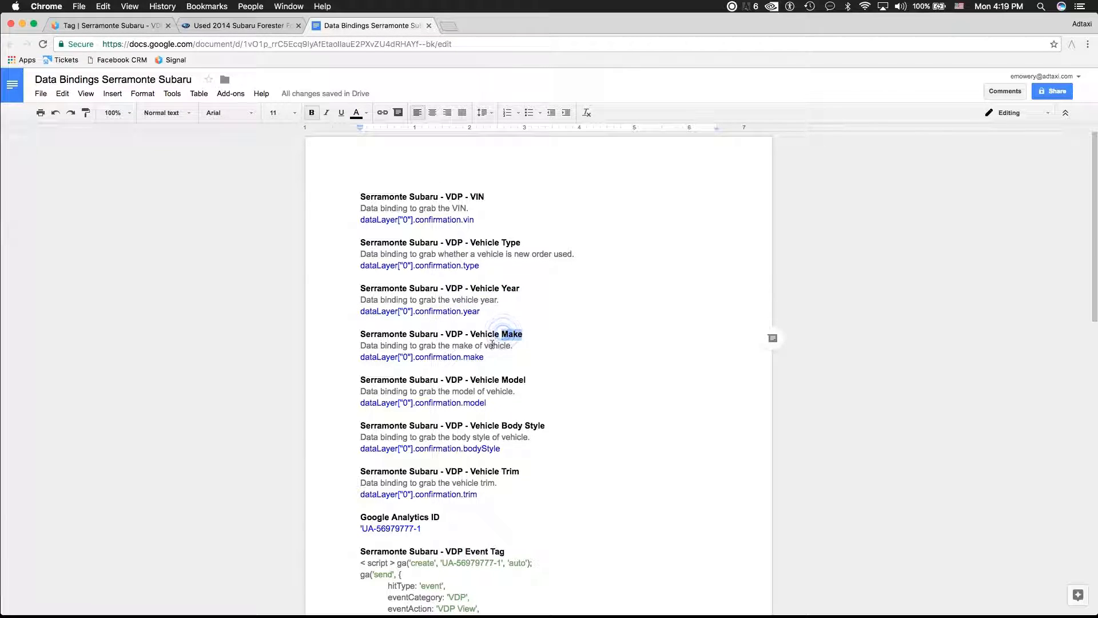
Step: Switch to Signal and search the website input pages for serramonte
click(102, 29)
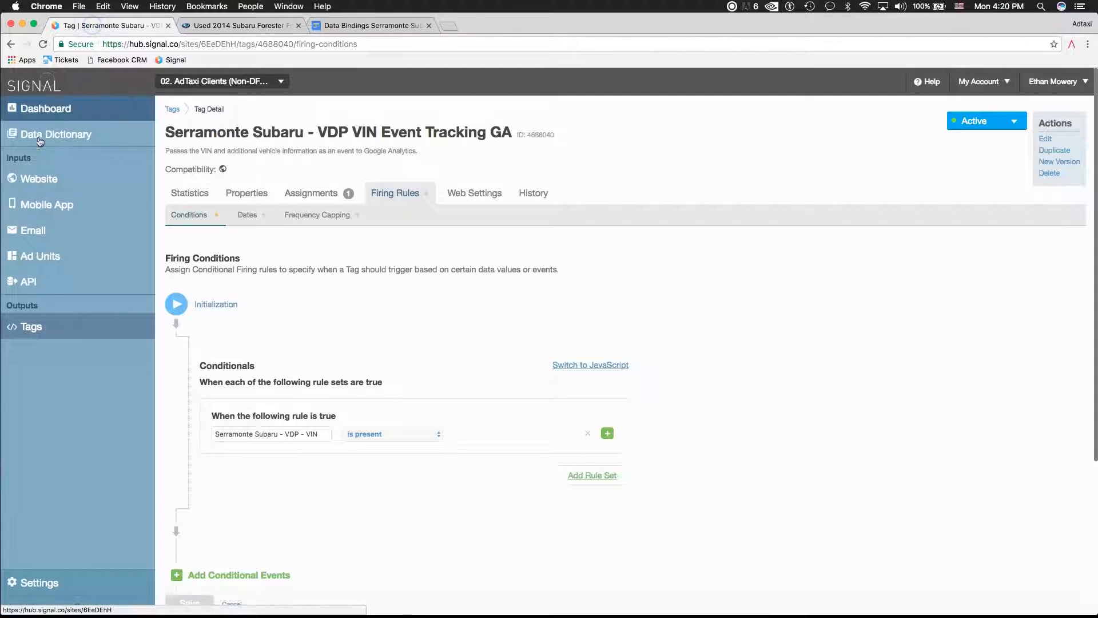
click(64, 178)
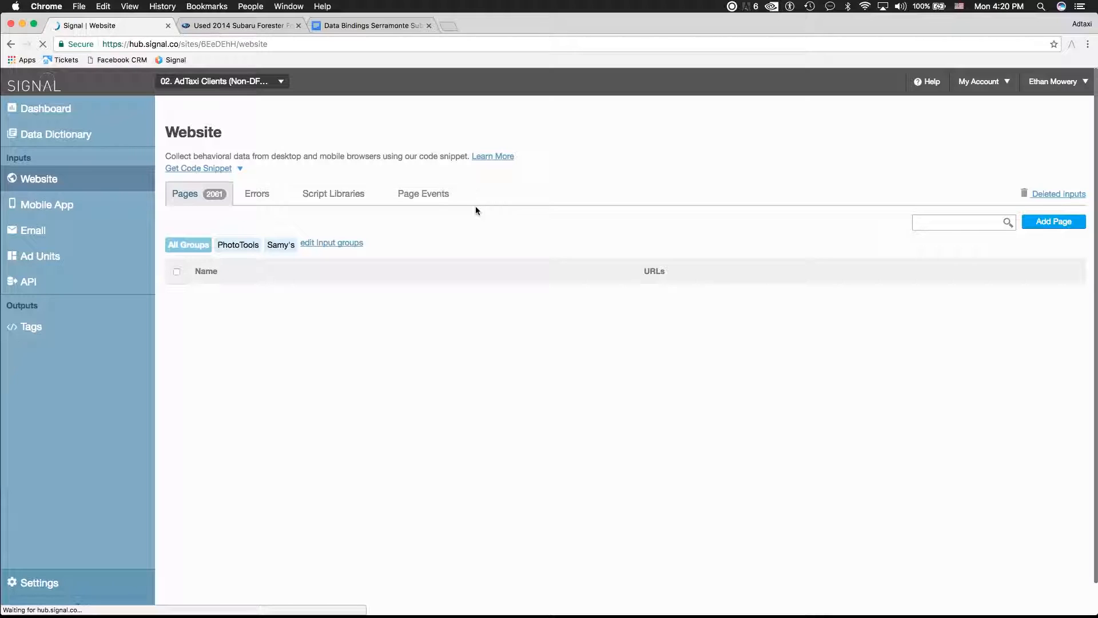
click(949, 221)
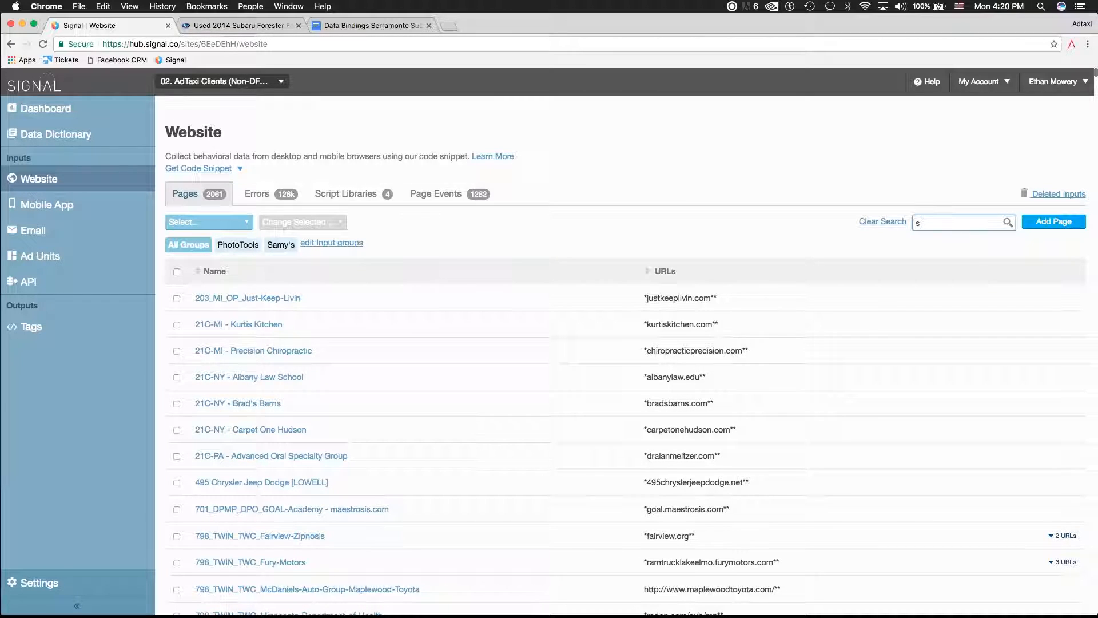
text(serramonte)
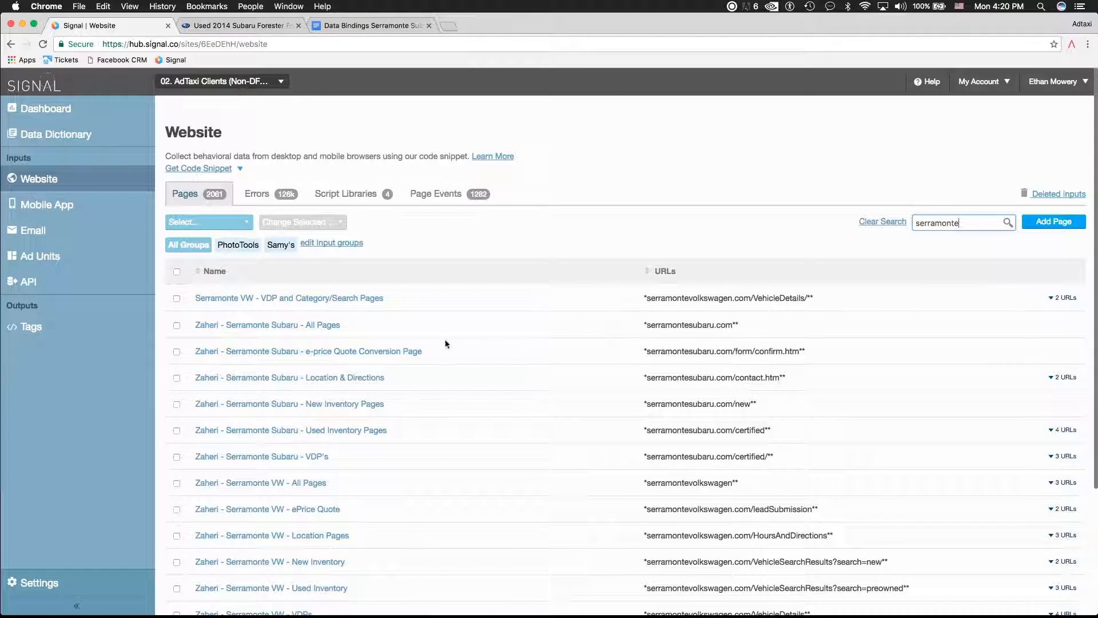
Step: Open the Serramonte Subaru - All Pages page and view its data bindings and event bindings
click(309, 325)
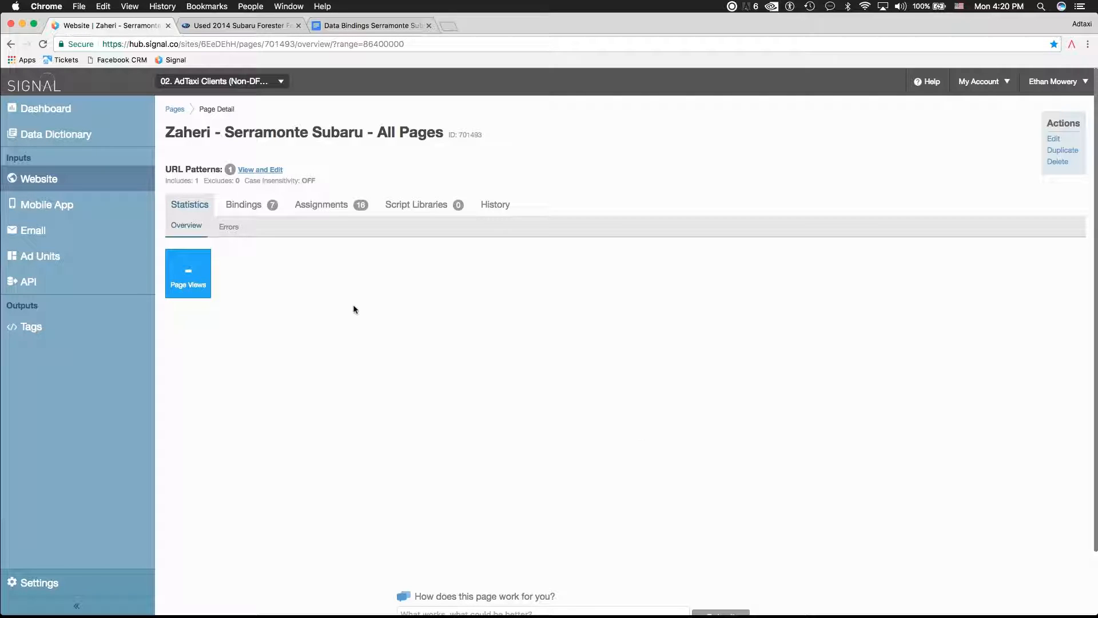
click(244, 205)
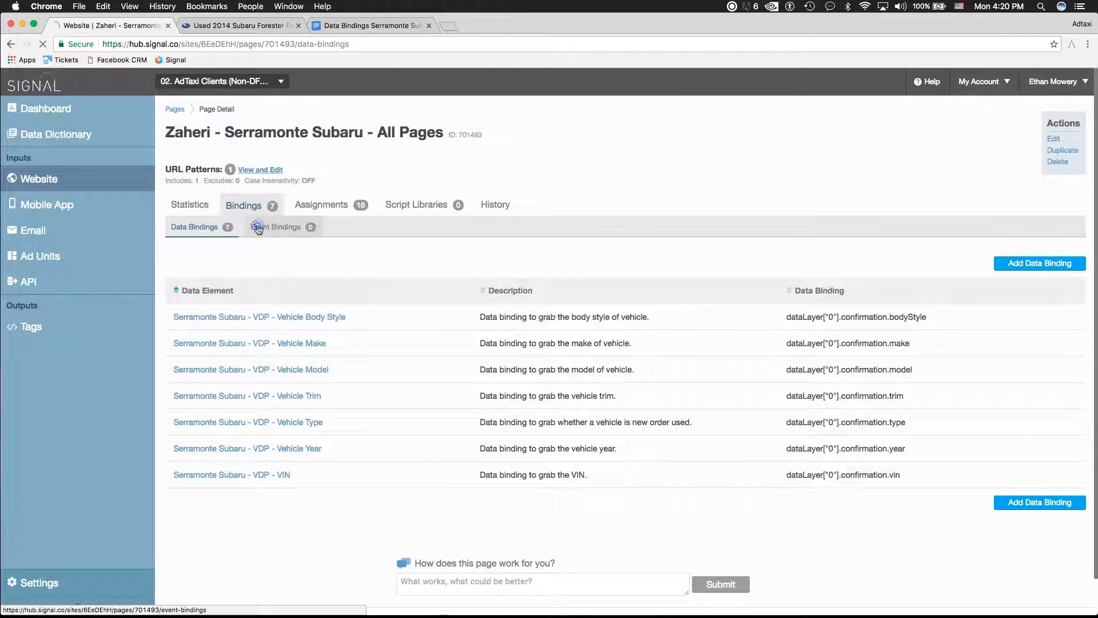
click(275, 227)
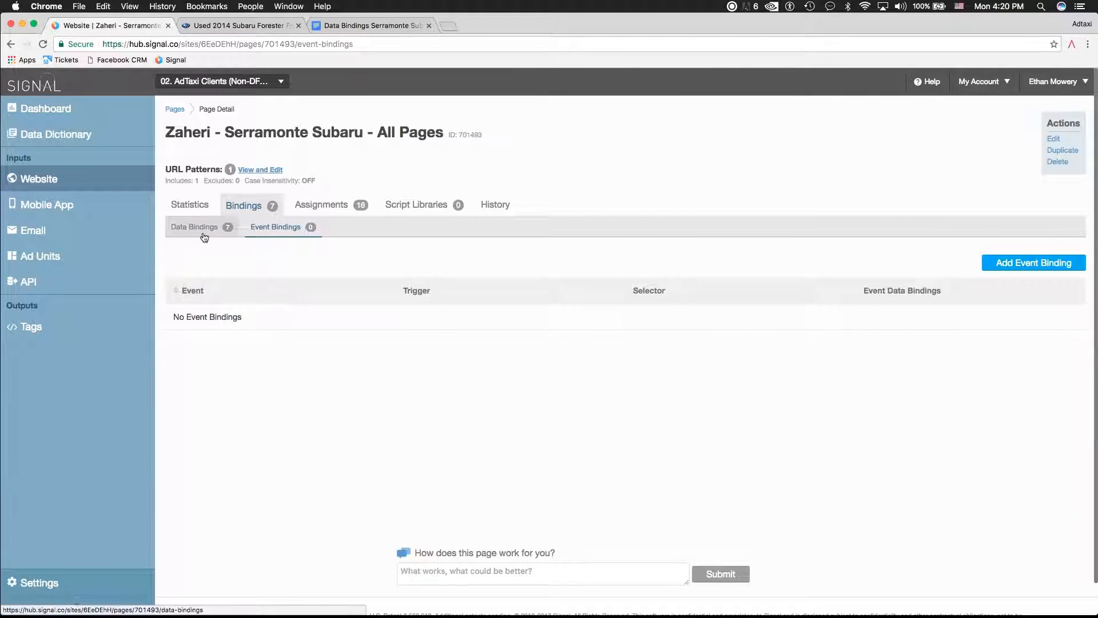
Step: View the page's data bindings and start a new data binding with Create New as its data element
click(204, 233)
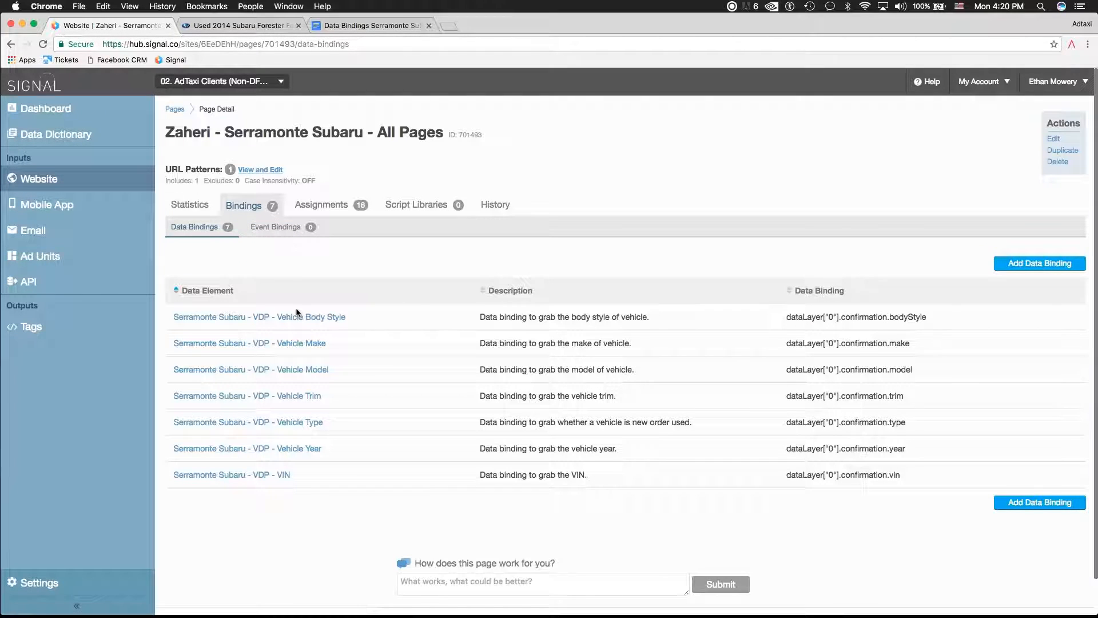
click(1012, 264)
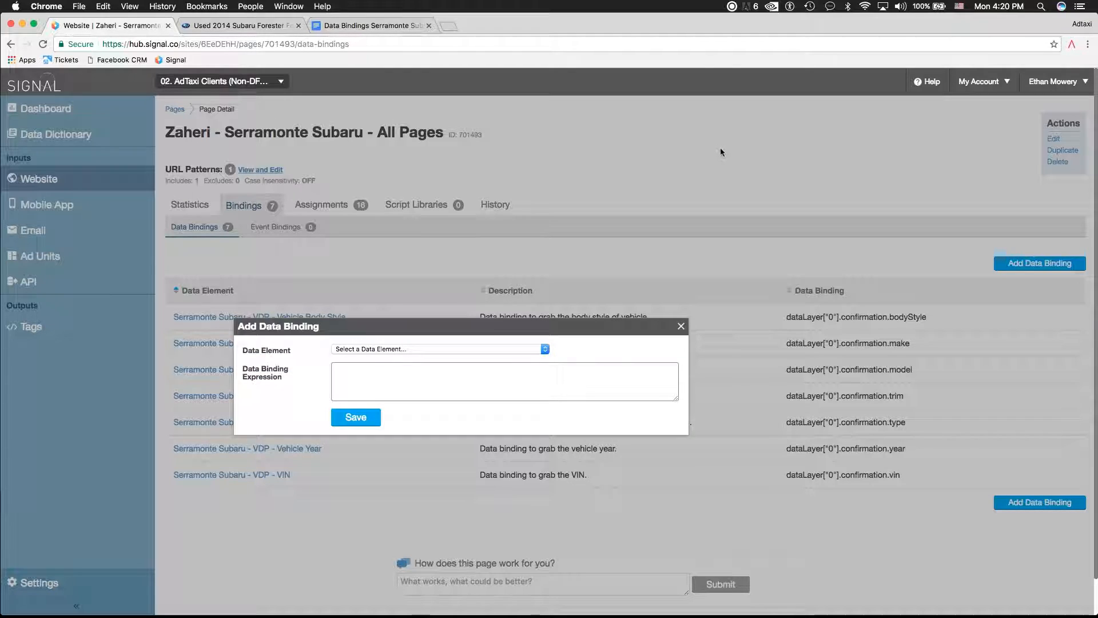
click(394, 348)
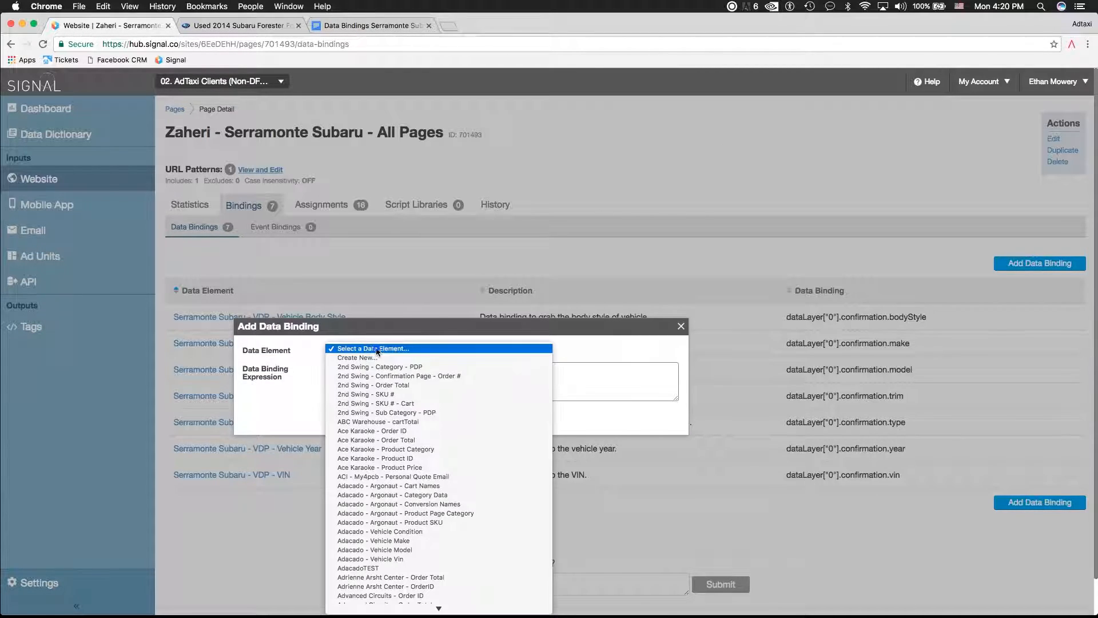
scroll(418, 513, down, 7)
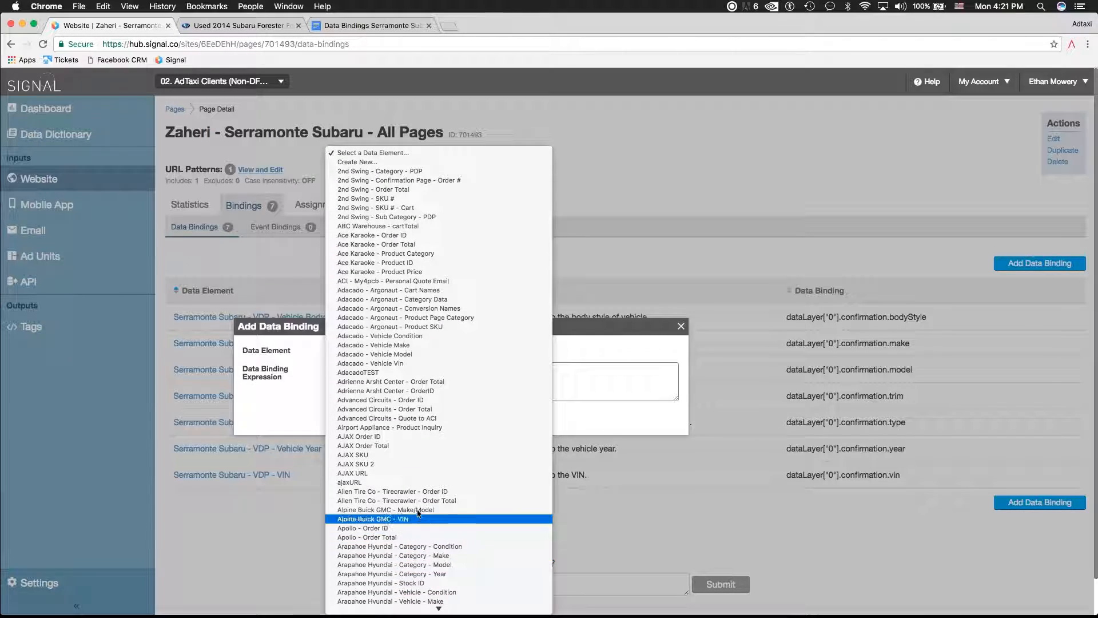
click(409, 163)
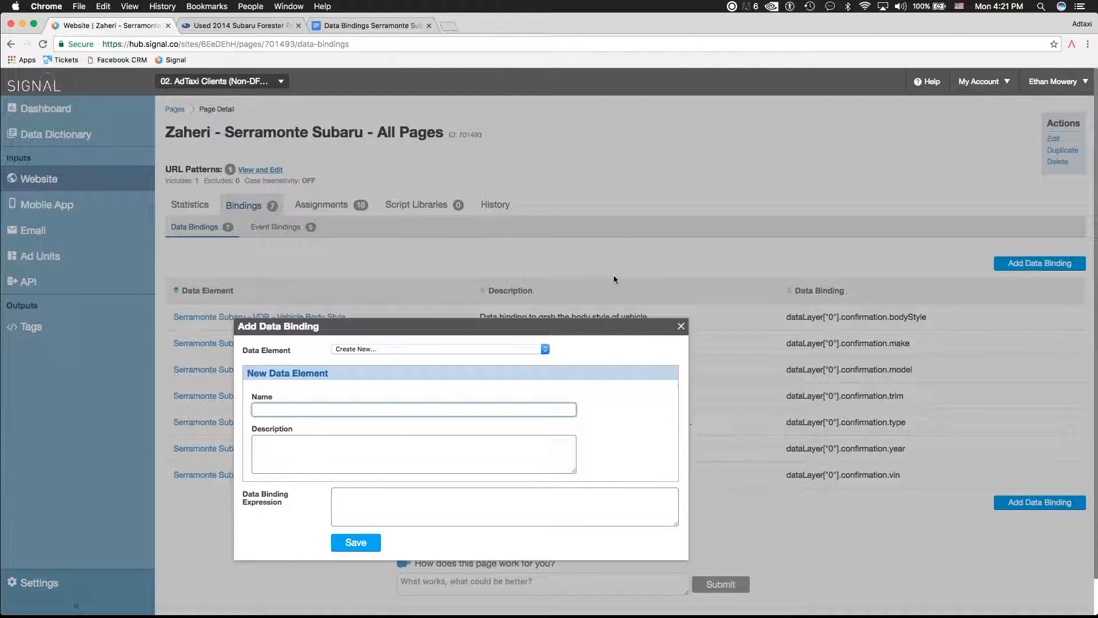
Step: Copy the VIN heading from the data bindings document and name the new data element "Serramonte Subaru - VDP - VIN"
click(352, 25)
drag(485, 196, 361, 197)
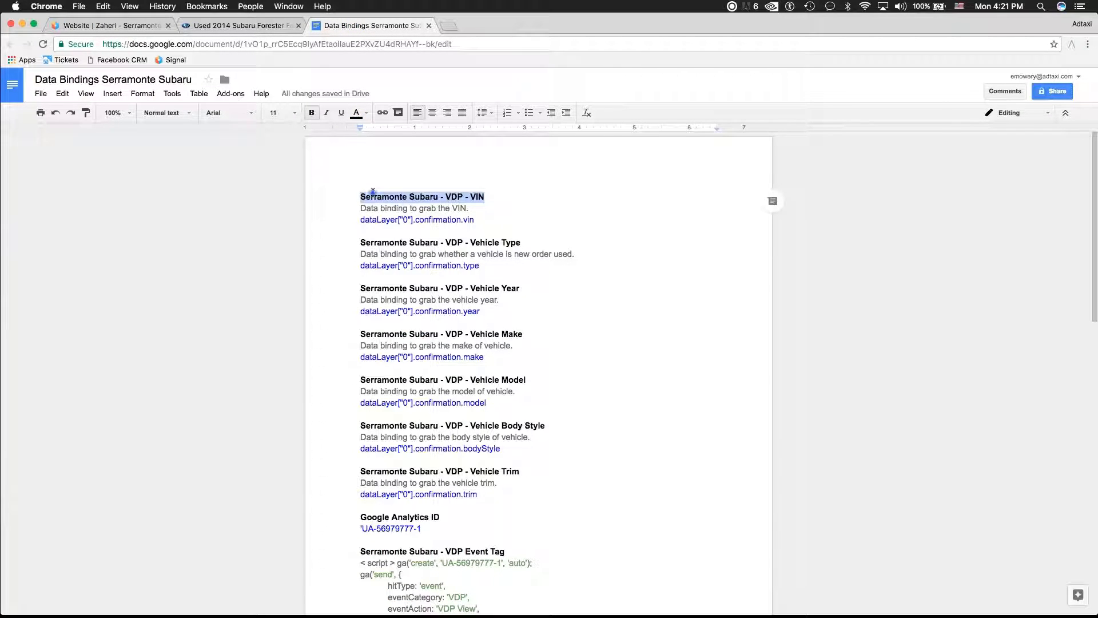
click(265, 28)
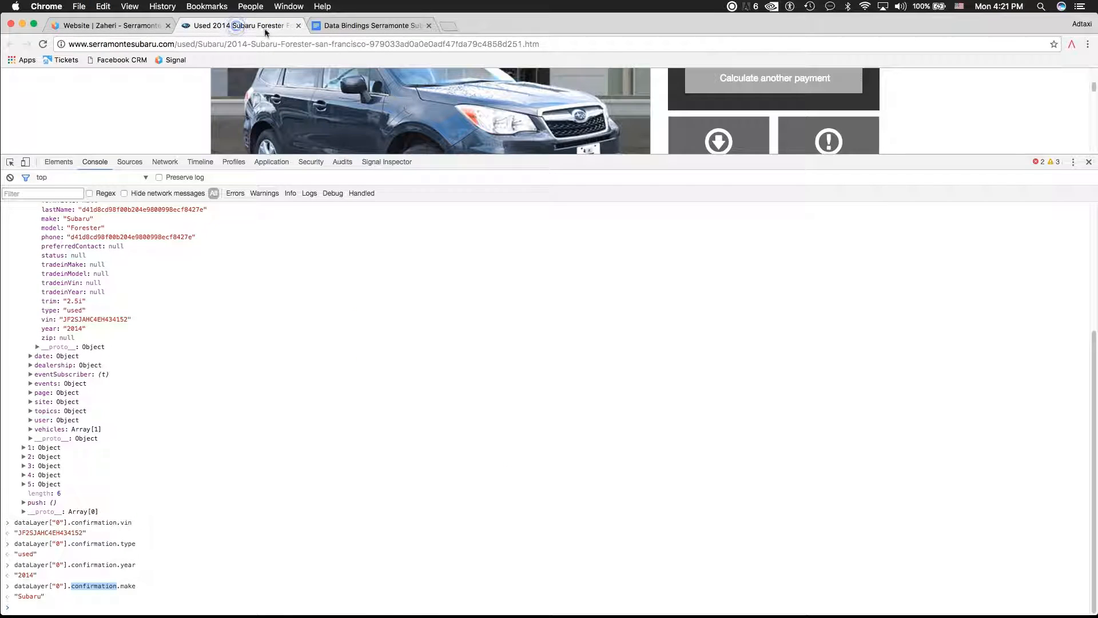
click(109, 26)
click(332, 410)
key(super+v)
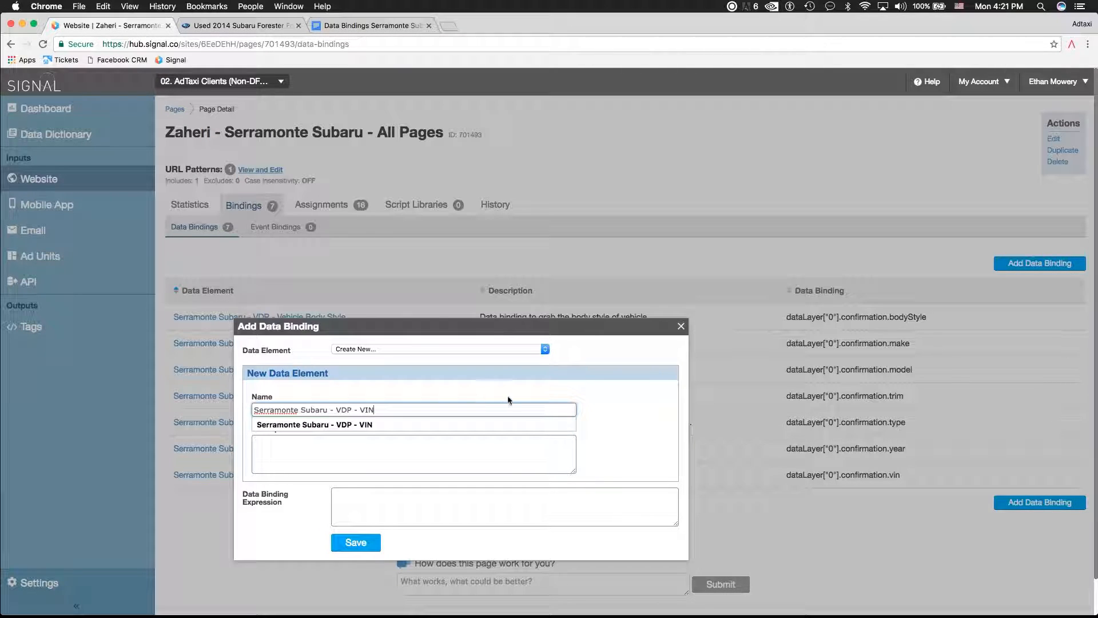
click(429, 403)
drag(416, 410, 274, 402)
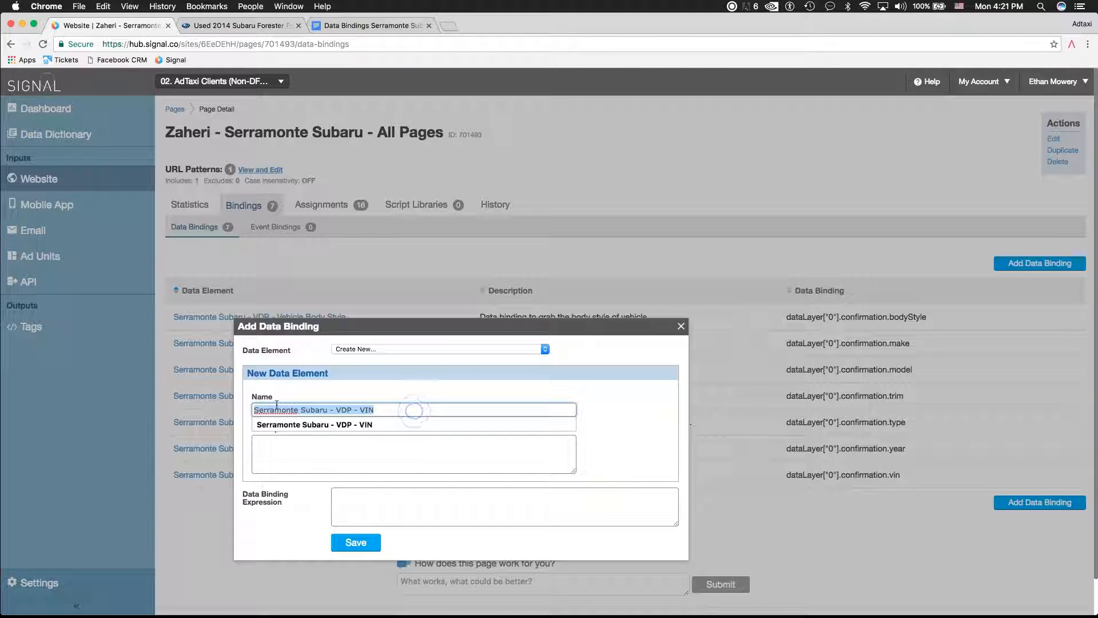
click(326, 453)
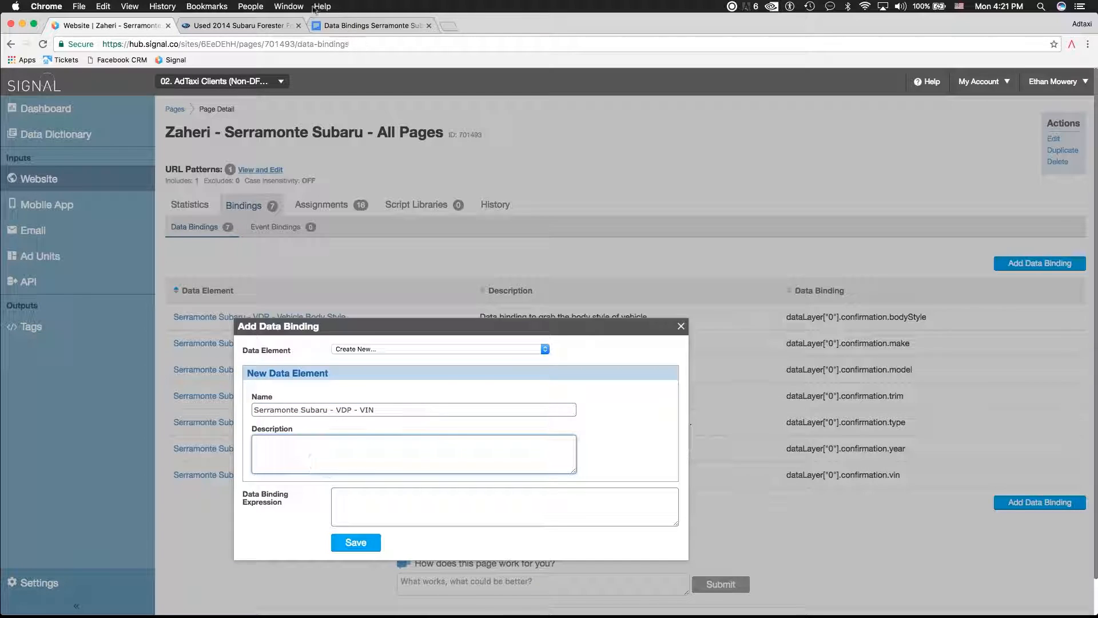
Step: Copy the VIN description from the document and set the data element's description to "Data binding to grab the VIN."
click(342, 27)
triple_click(416, 208)
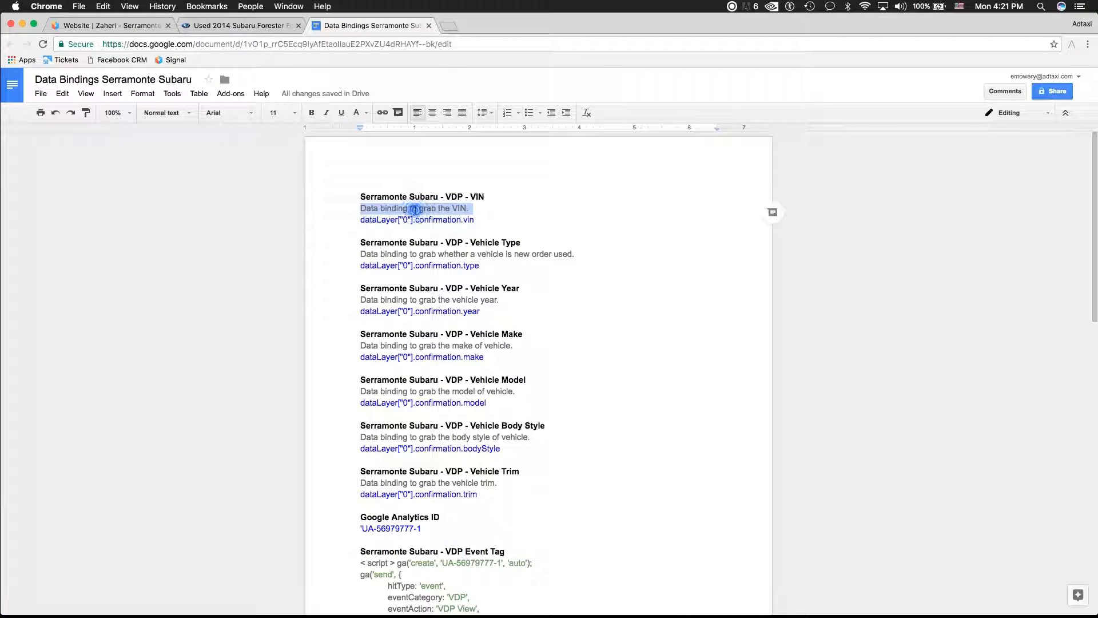
click(228, 24)
click(126, 26)
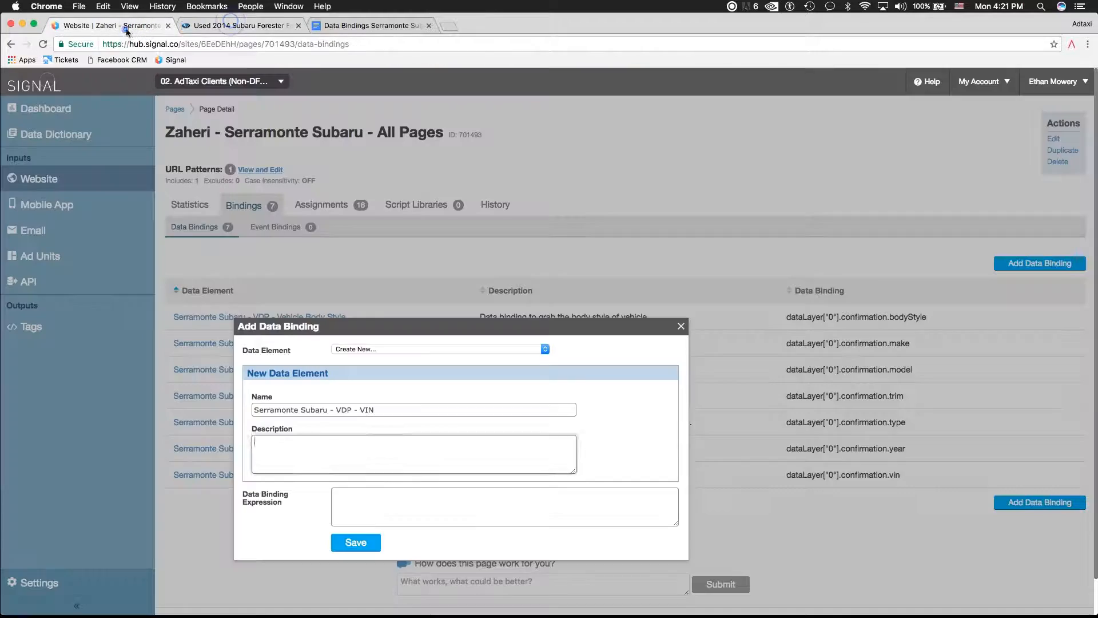
key(super+v)
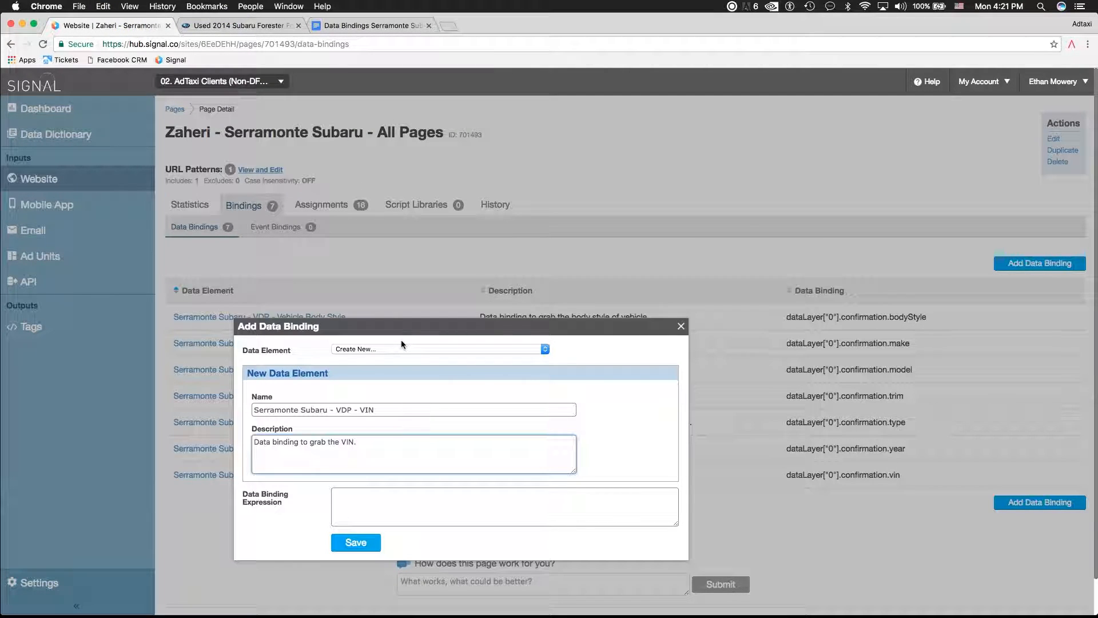
Step: Try to save the new binding with the expression dataLayer["0"].confirmation.vin copied from the document, and discard the unsaved form
click(405, 26)
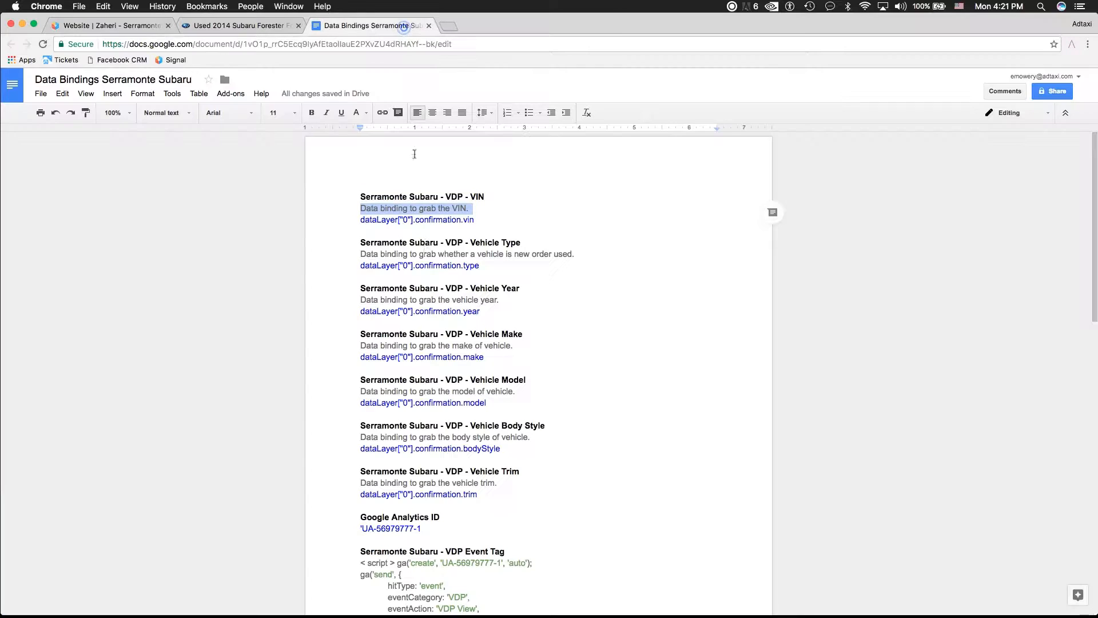
triple_click(433, 220)
key(ctrl+c)
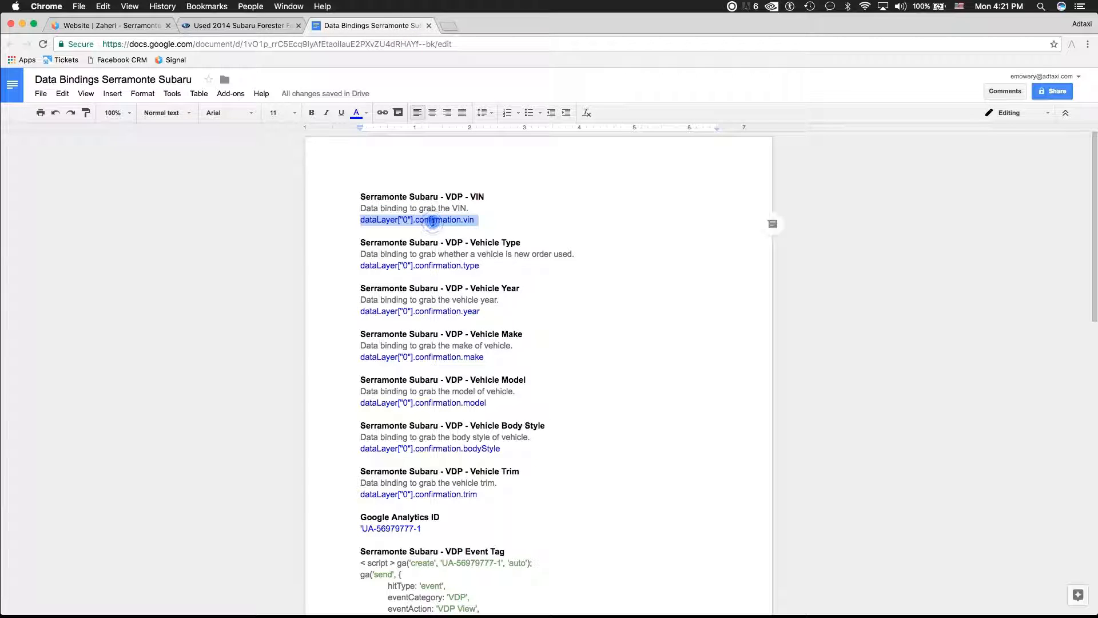
click(134, 25)
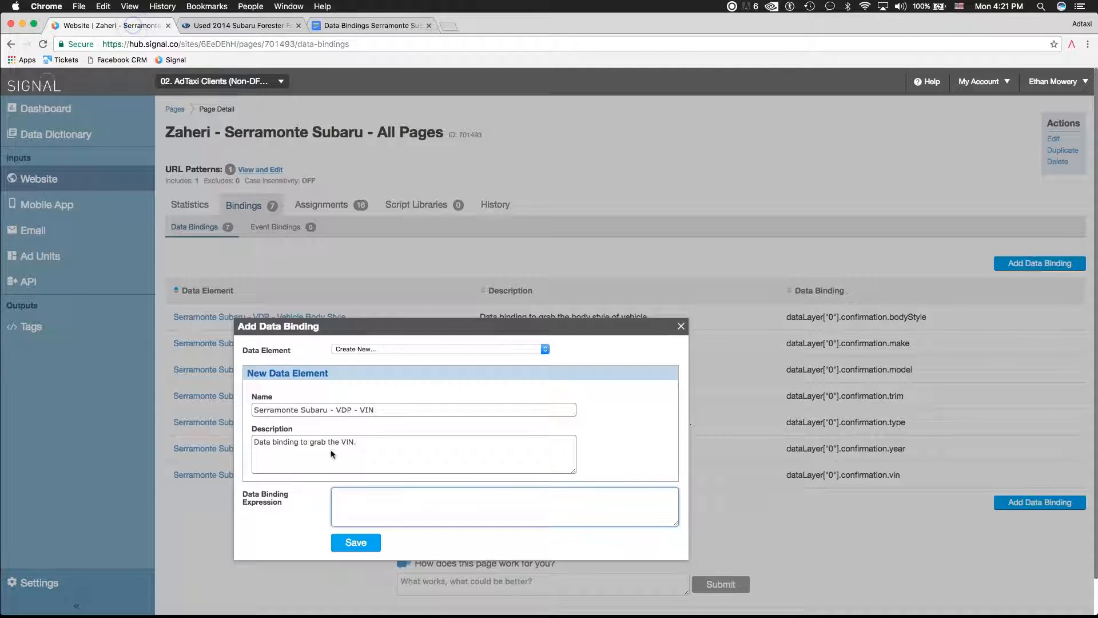
key(ctrl+v)
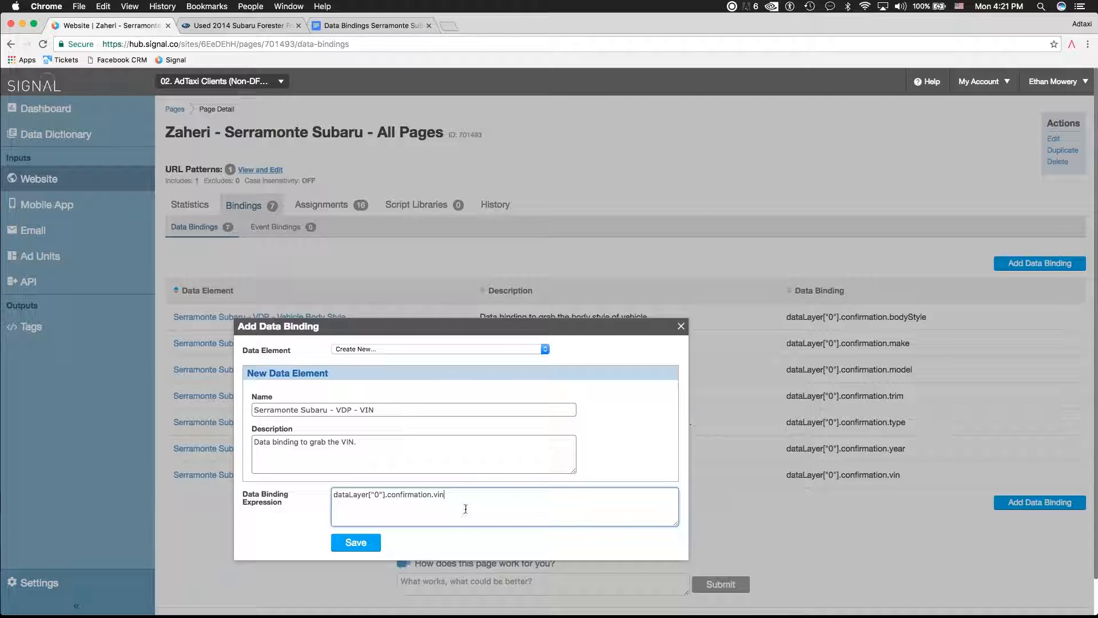
click(389, 450)
click(406, 411)
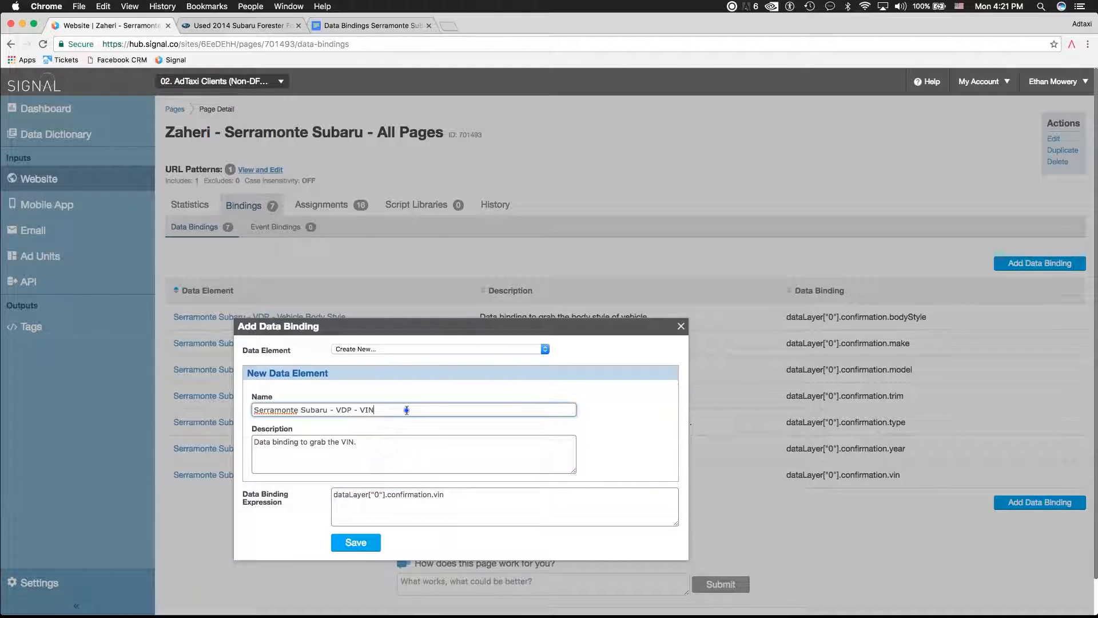
click(371, 543)
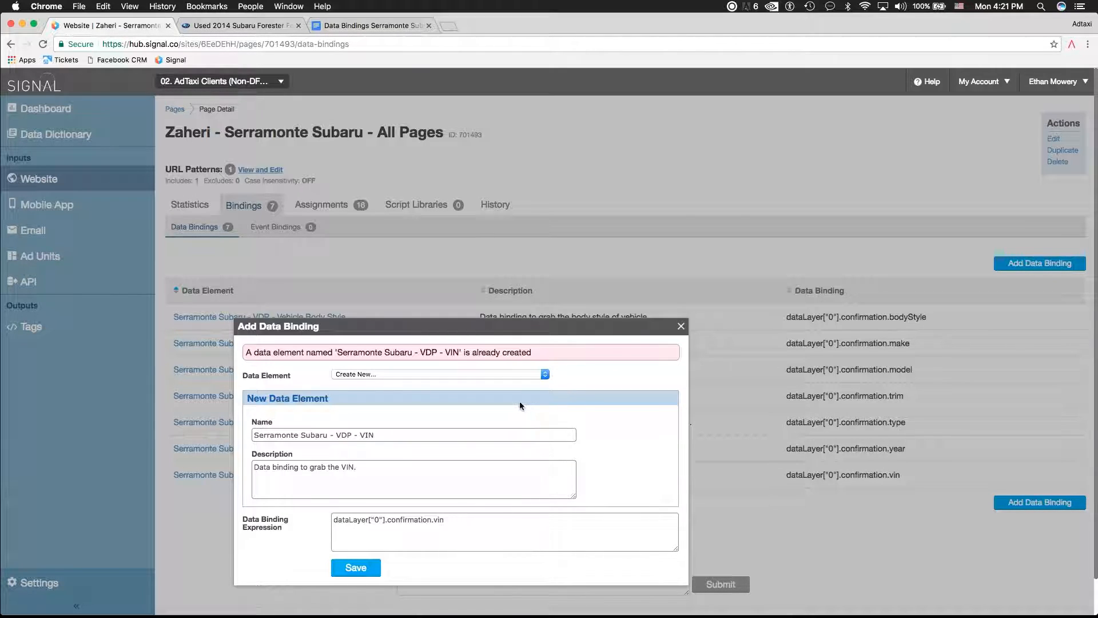
click(681, 326)
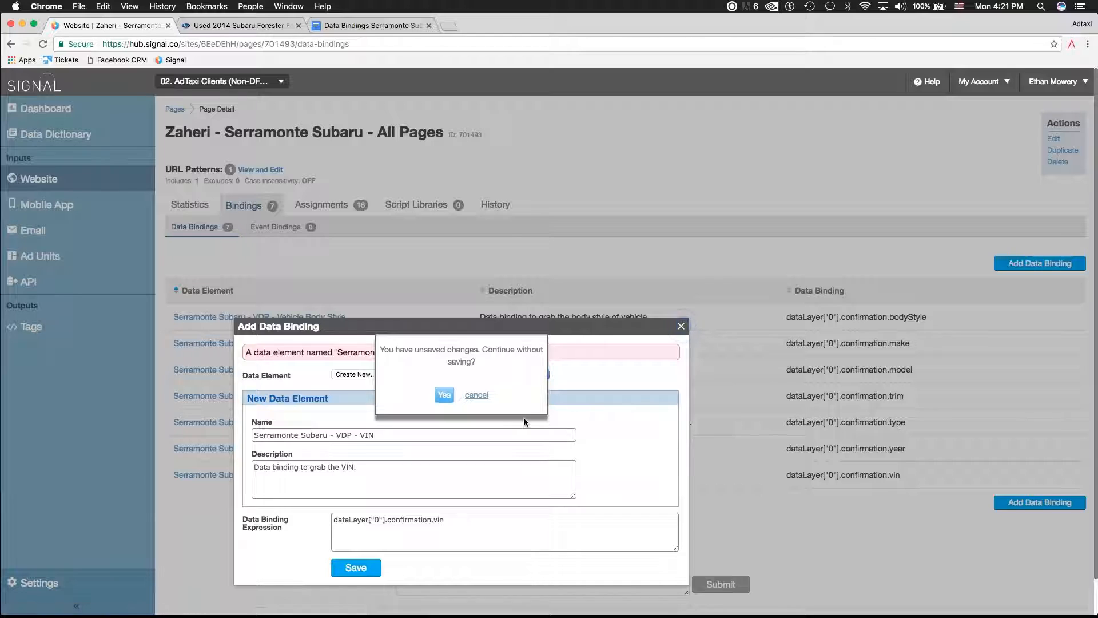
click(445, 395)
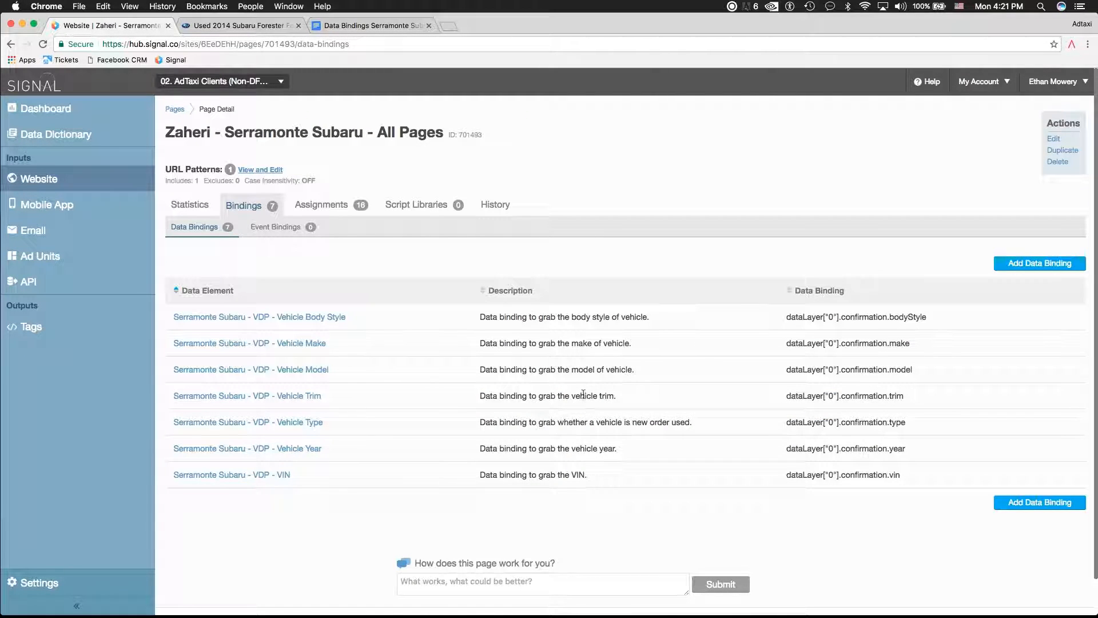
Step: Start another data binding with a new data element named "Serramonte Subaru - VDP - Vehicle Type", copied from the document
click(1030, 264)
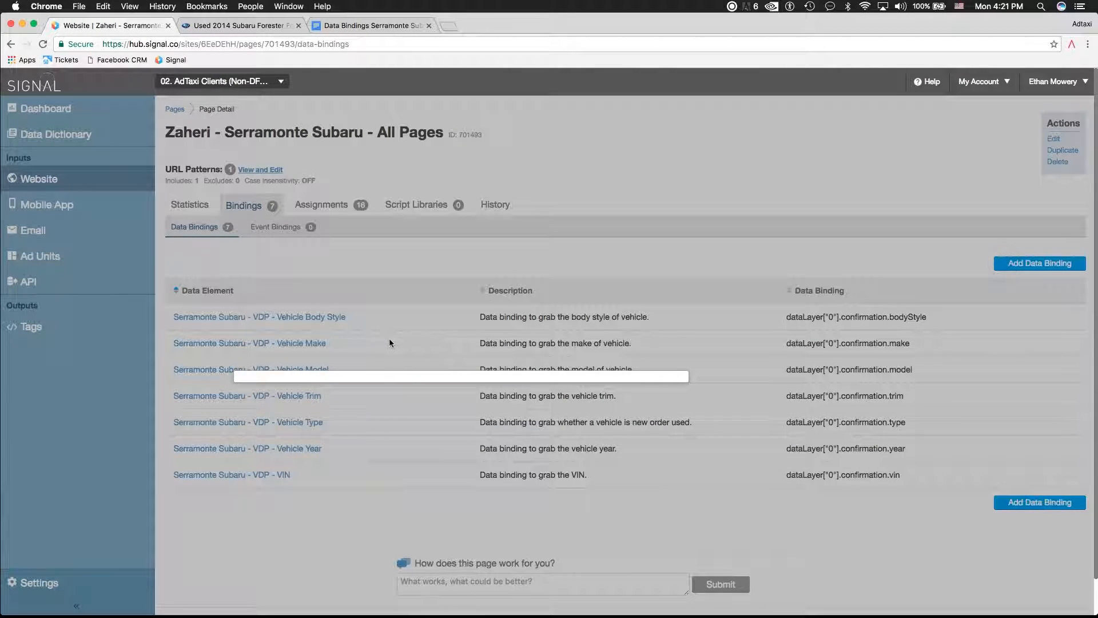
click(369, 25)
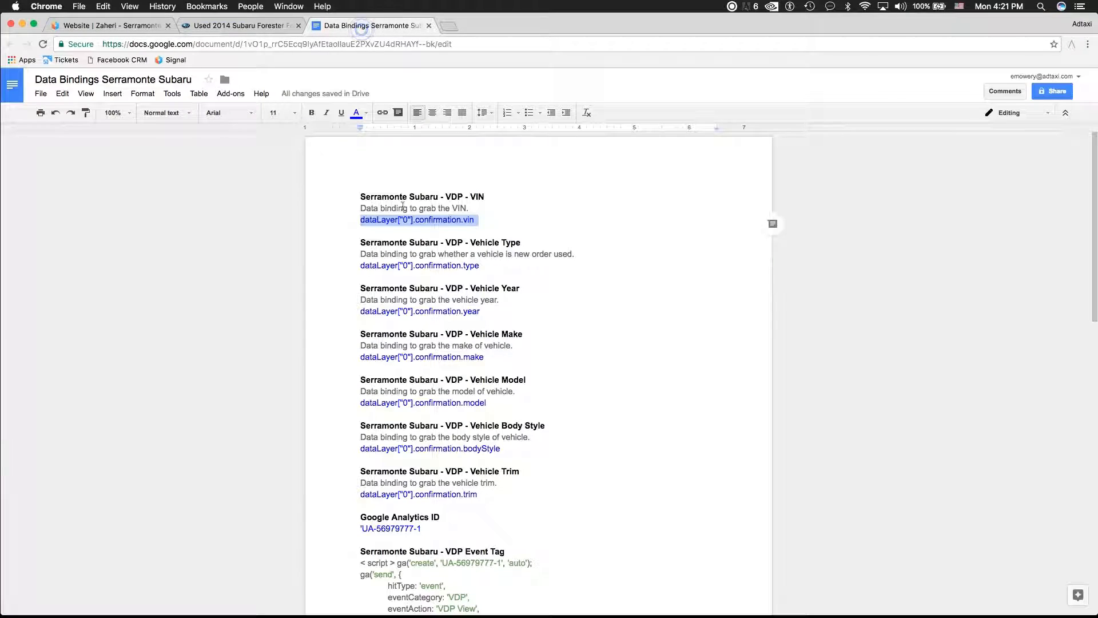
double_click(456, 243)
triple_click(456, 242)
key(super+c)
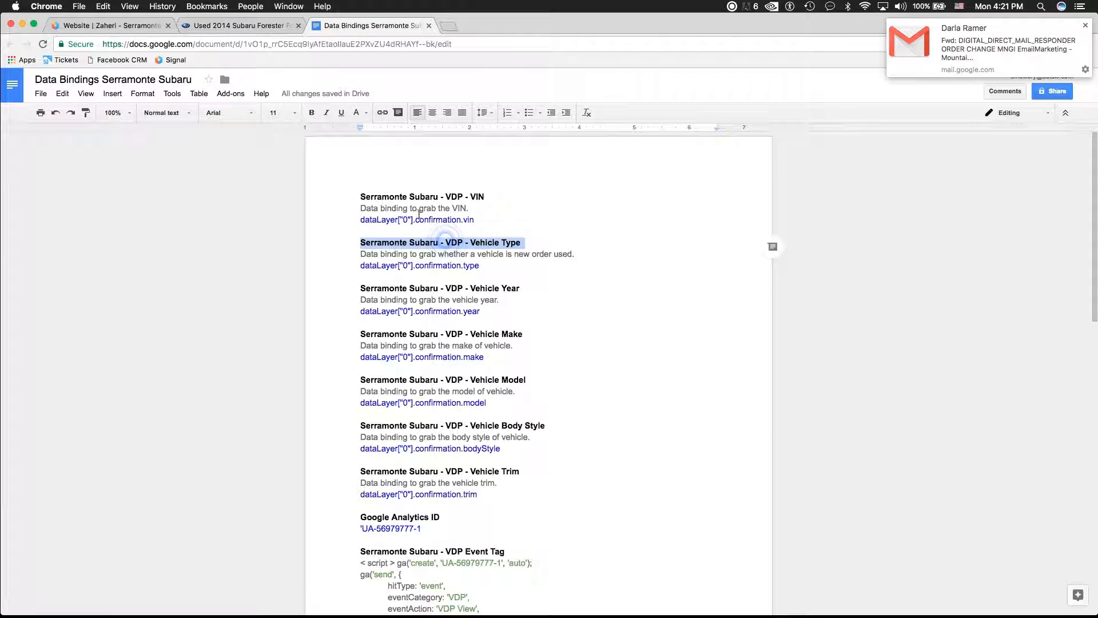
click(1085, 25)
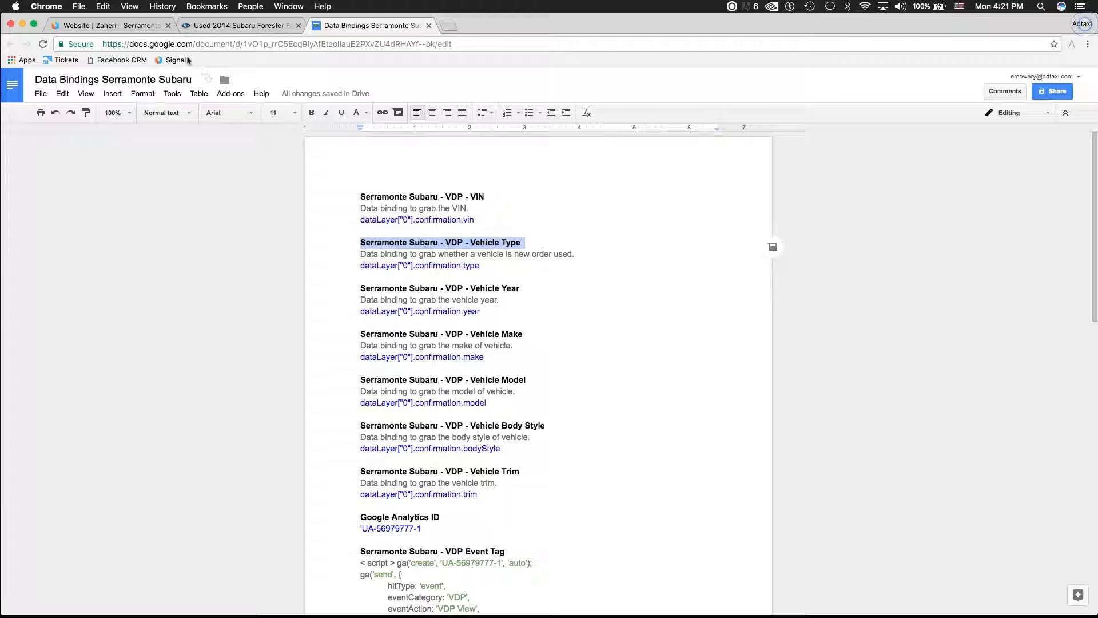
click(109, 25)
click(384, 349)
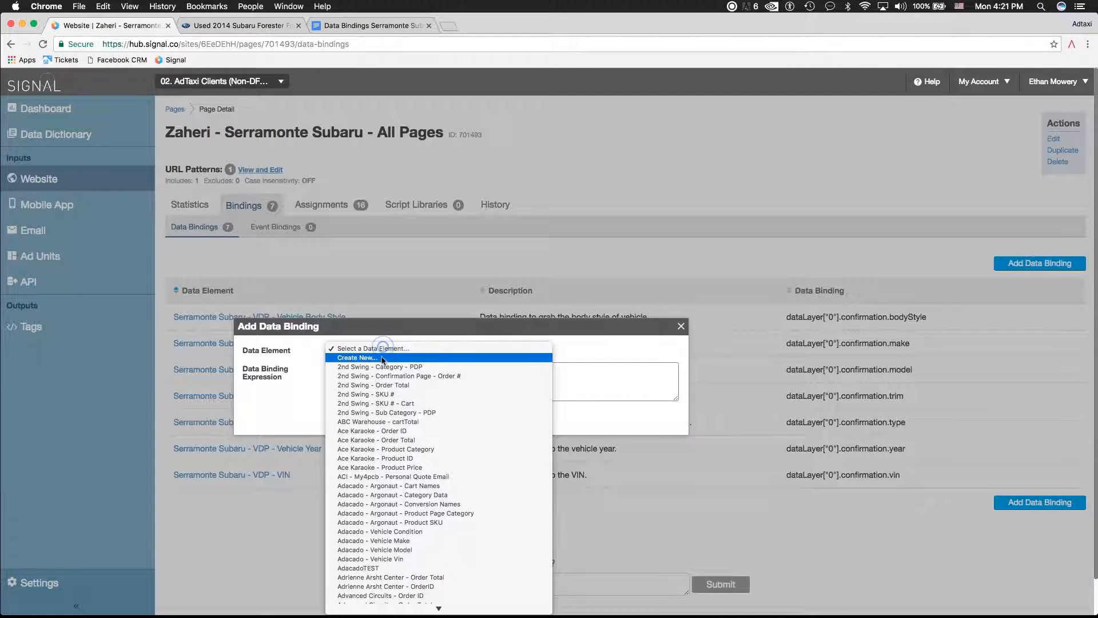
click(364, 359)
key(super+v)
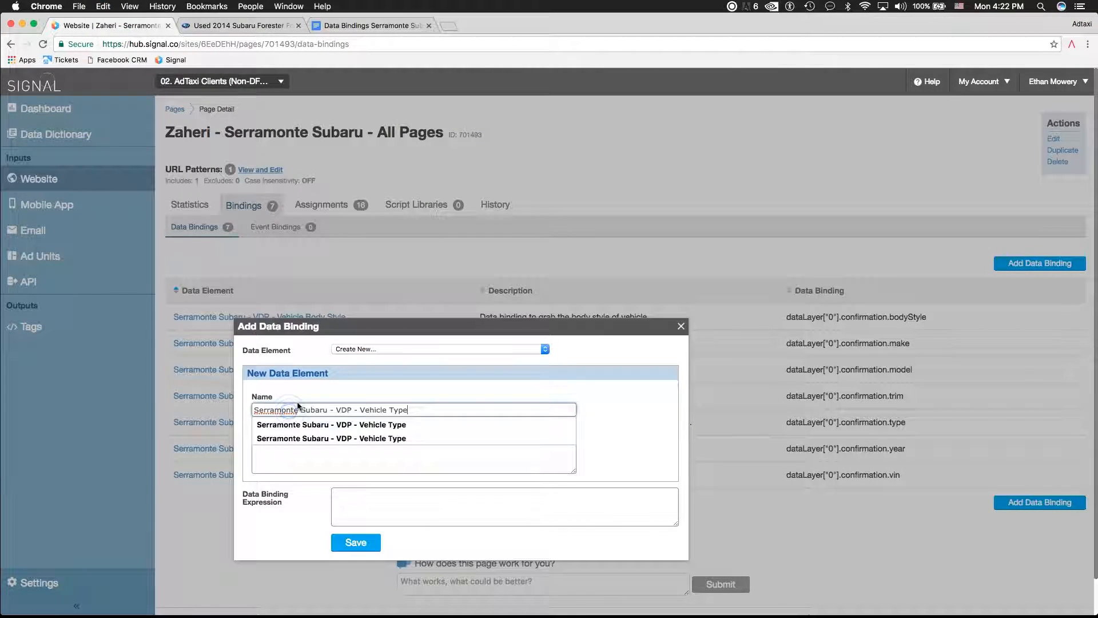
key(Tab)
Step: Copy the Vehicle Type description from the document and set it to "Data binding to grab whether a vehicle is new order used."
click(387, 25)
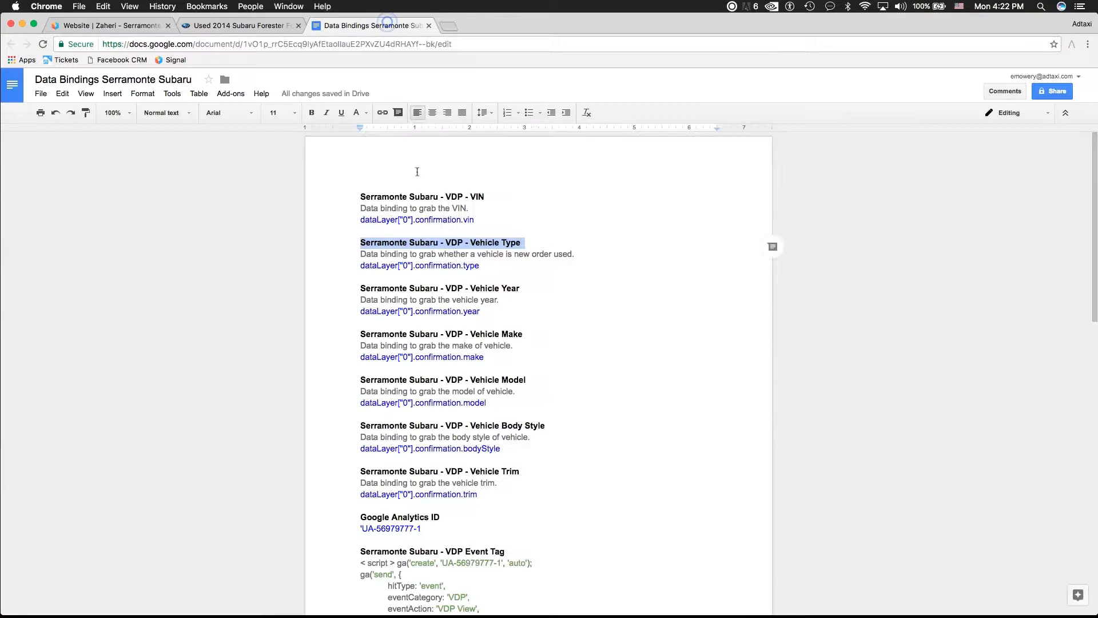
triple_click(453, 254)
key(super+c)
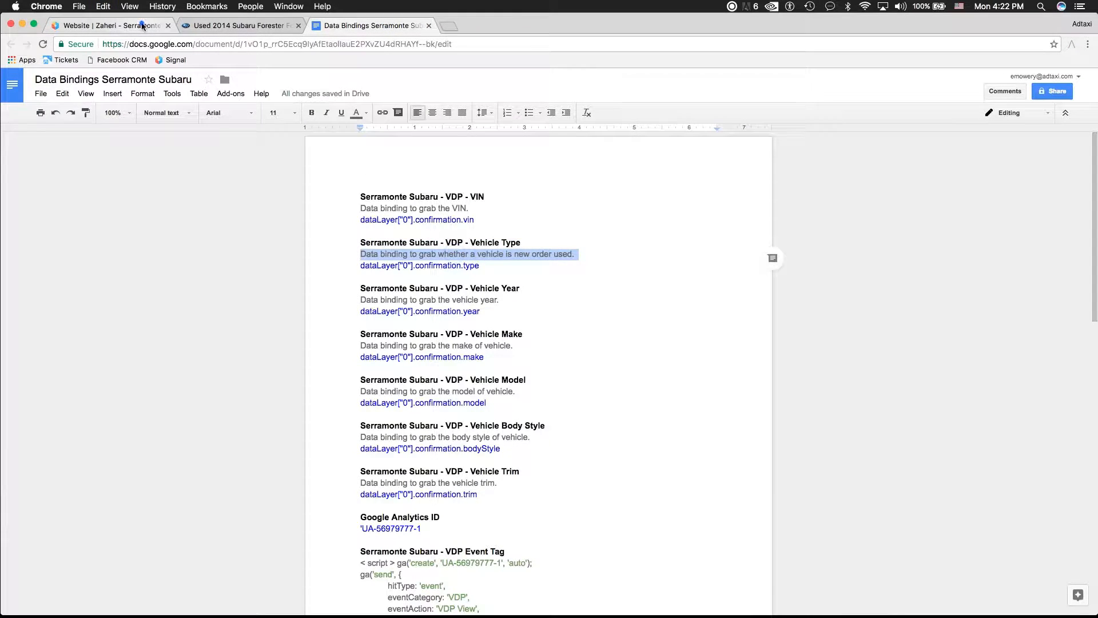
click(108, 26)
click(300, 457)
key(super+v)
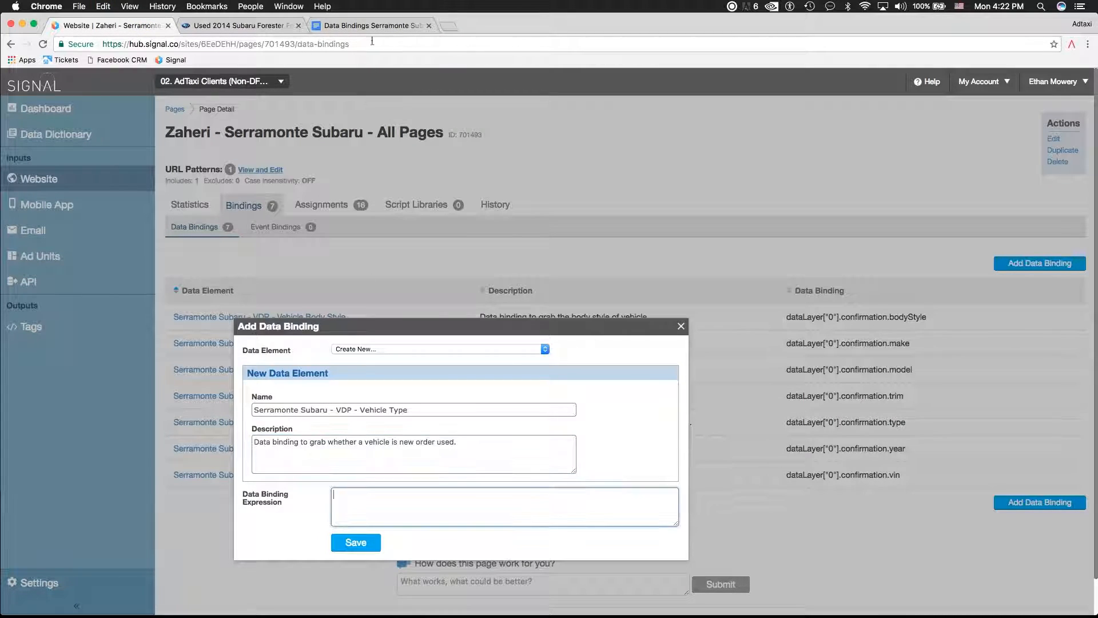
Step: Copy dataLayer["0"].confirmation.type from the document into the binding expression, and discard the form without saving
click(372, 25)
triple_click(404, 266)
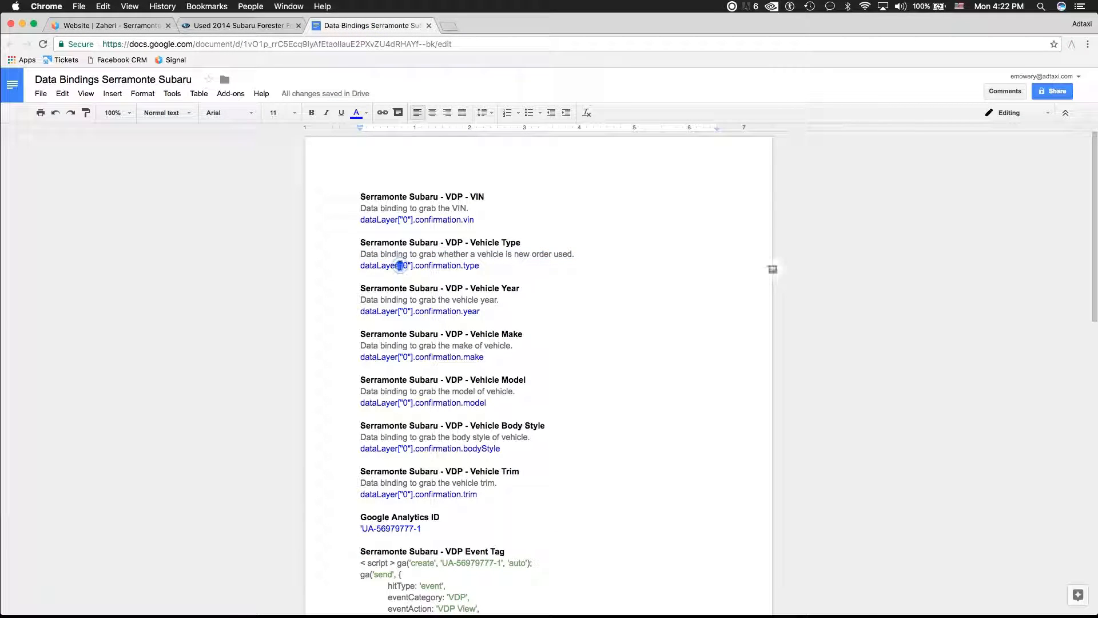
key(super+c)
click(138, 28)
click(413, 515)
key(super+v)
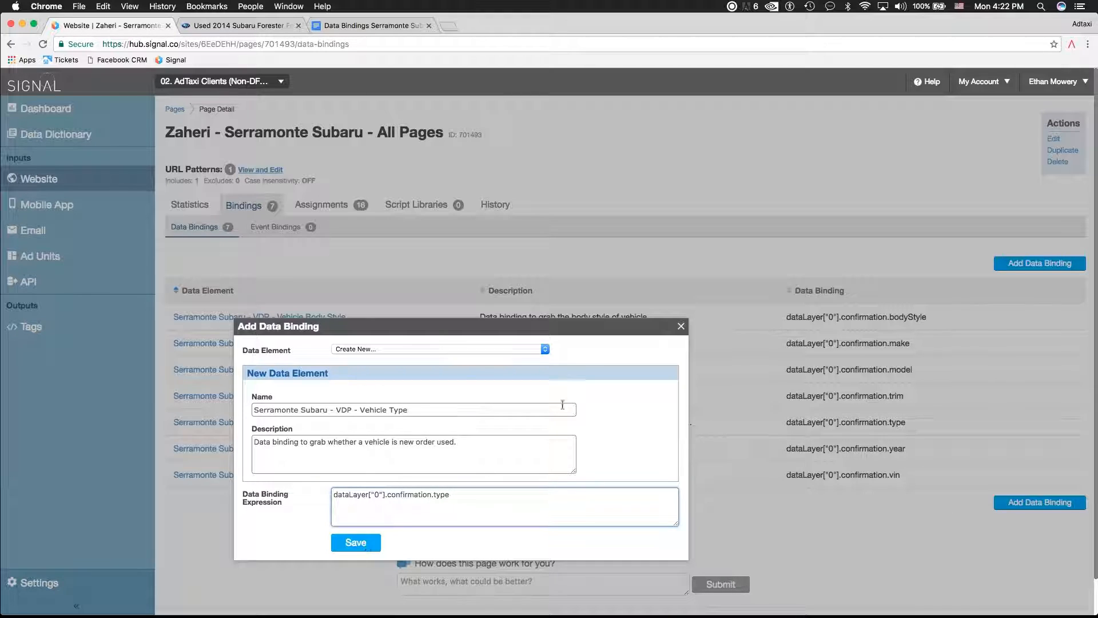
click(681, 326)
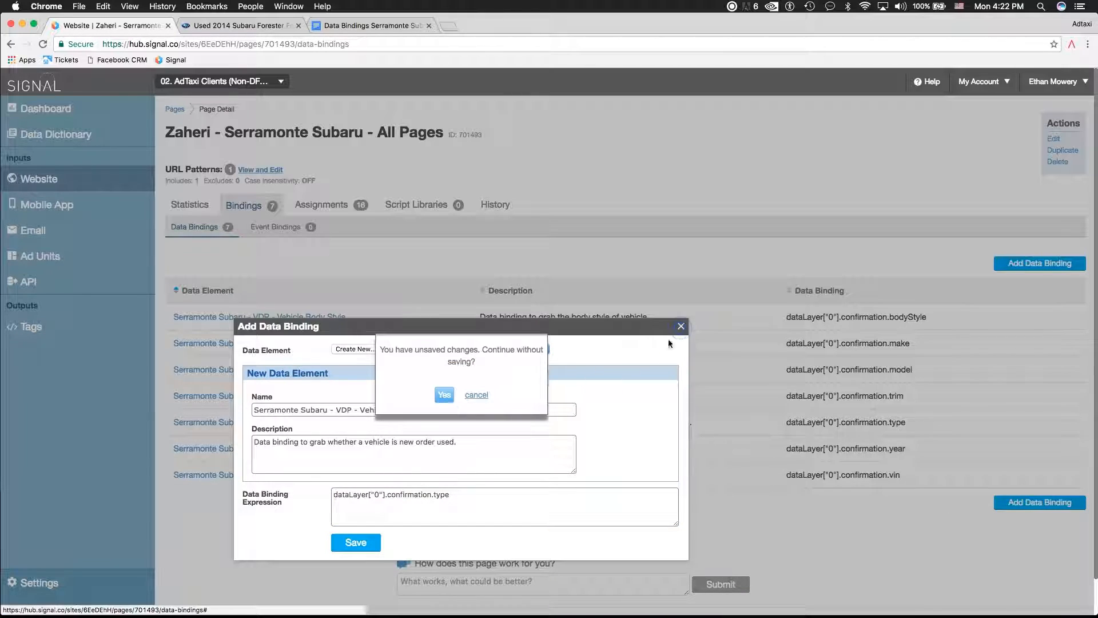
click(447, 396)
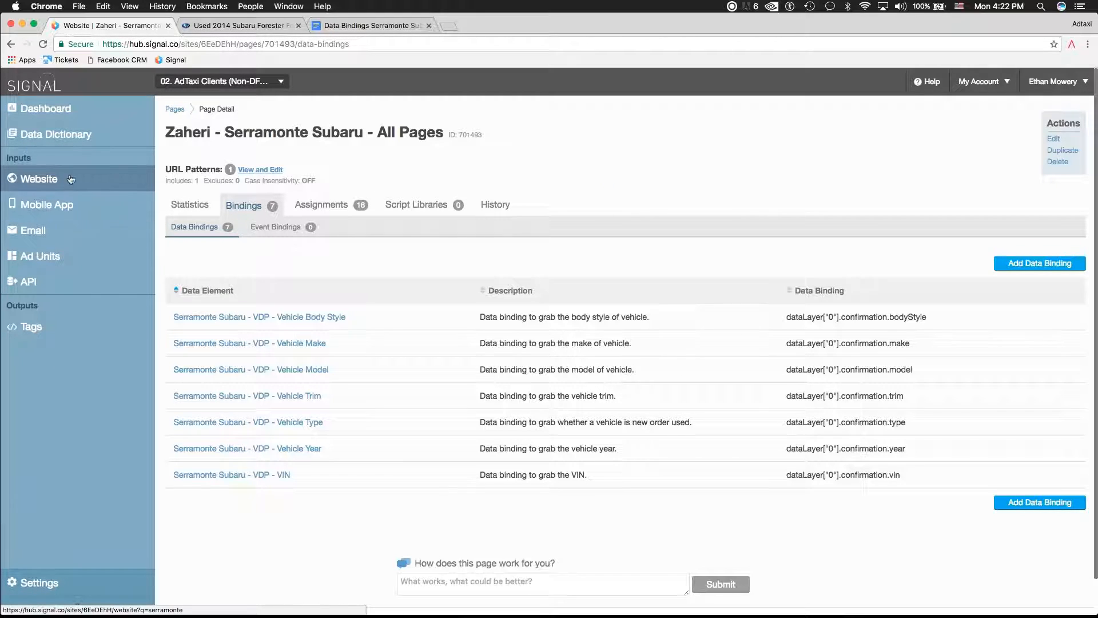
Step: Start a new Smart Custom Tag named "Serramonte Subaru - VDP VIN Event Tracking GA"
click(49, 338)
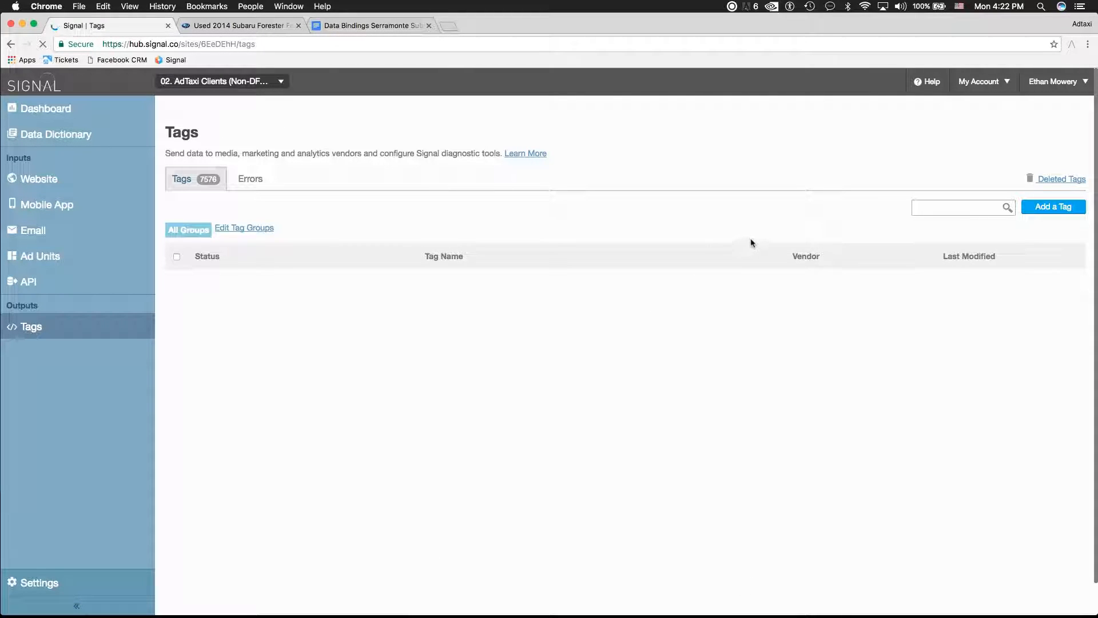
click(1033, 209)
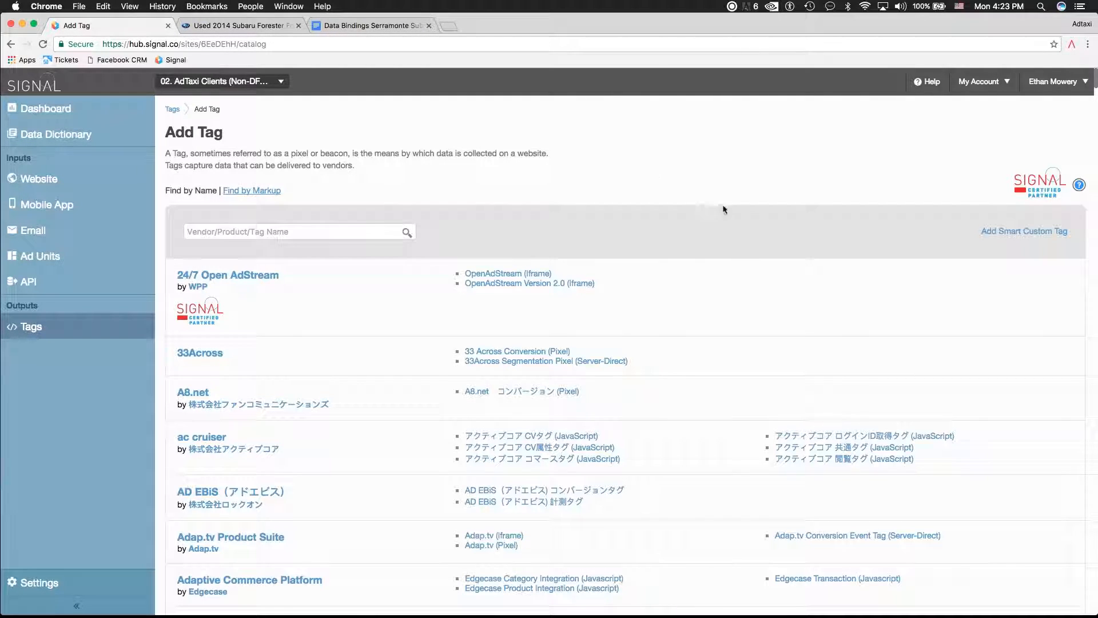
click(1035, 235)
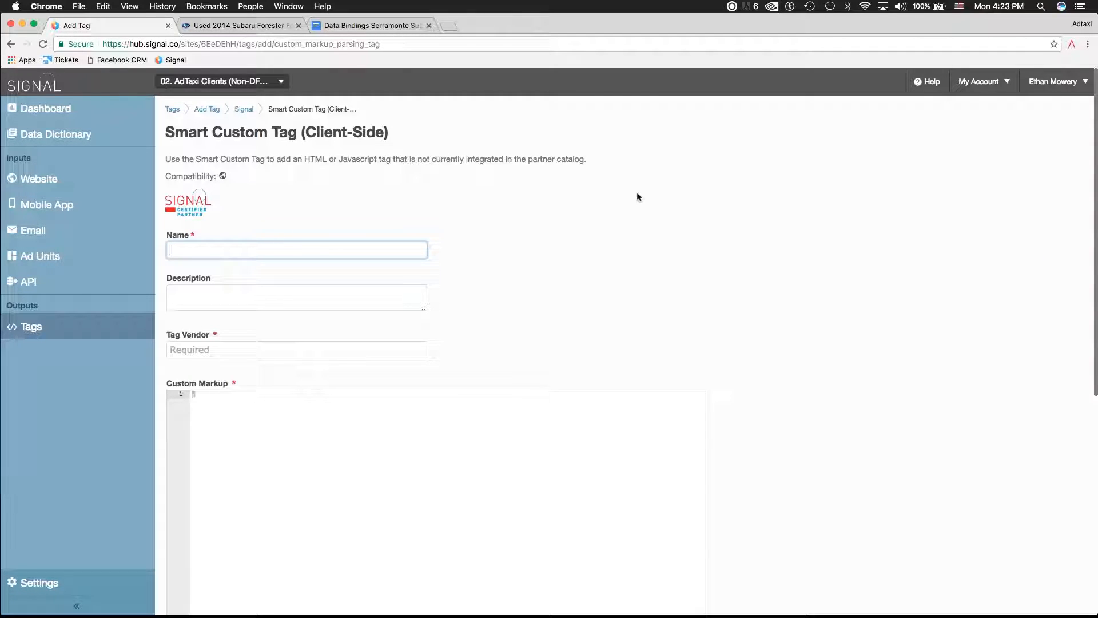
click(353, 248)
text(S)
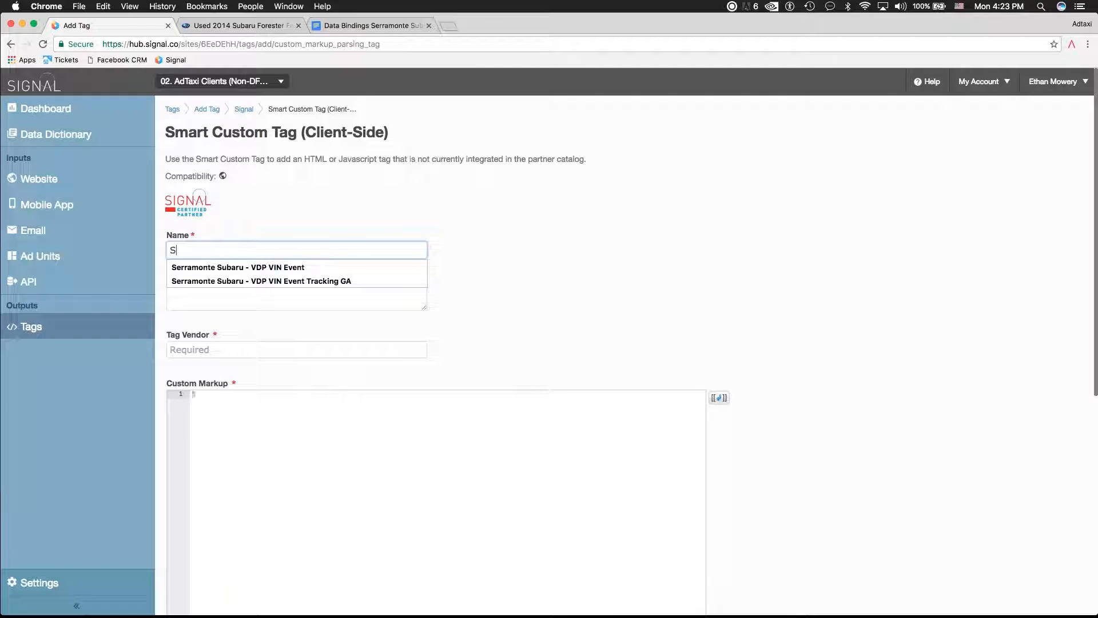
key(Down)
key(Down)
key(Tab)
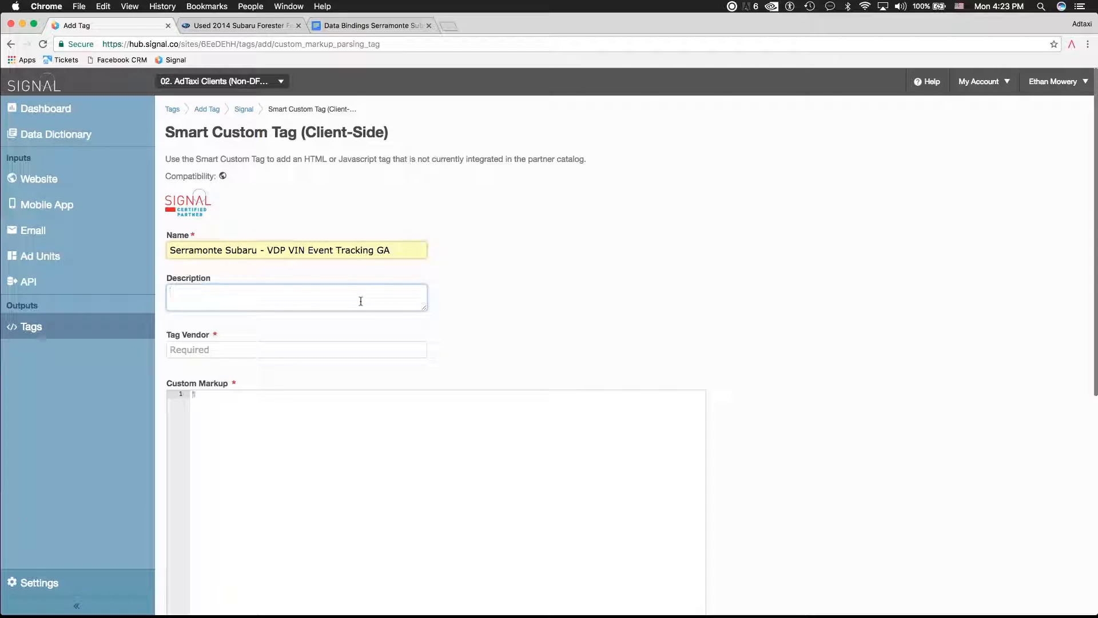
Step: Set the tag's description to "This sends VIN and other vehicle data to GA." and its vendor to Google
text(se)
text(nds VIN nd and other V)
text(ehicle data to GA.)
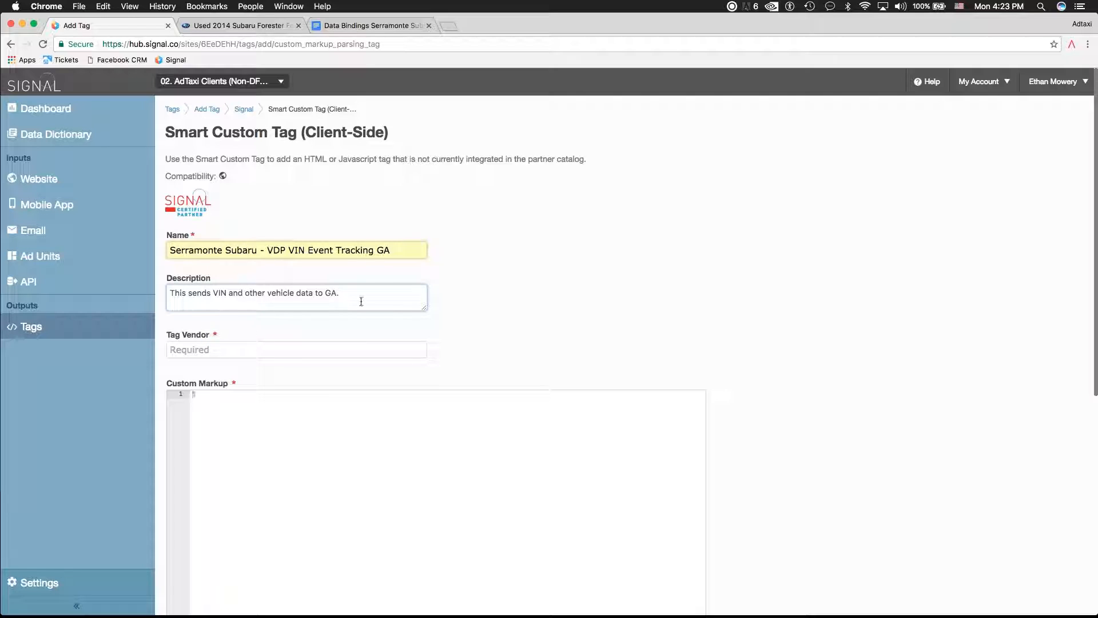
click(343, 349)
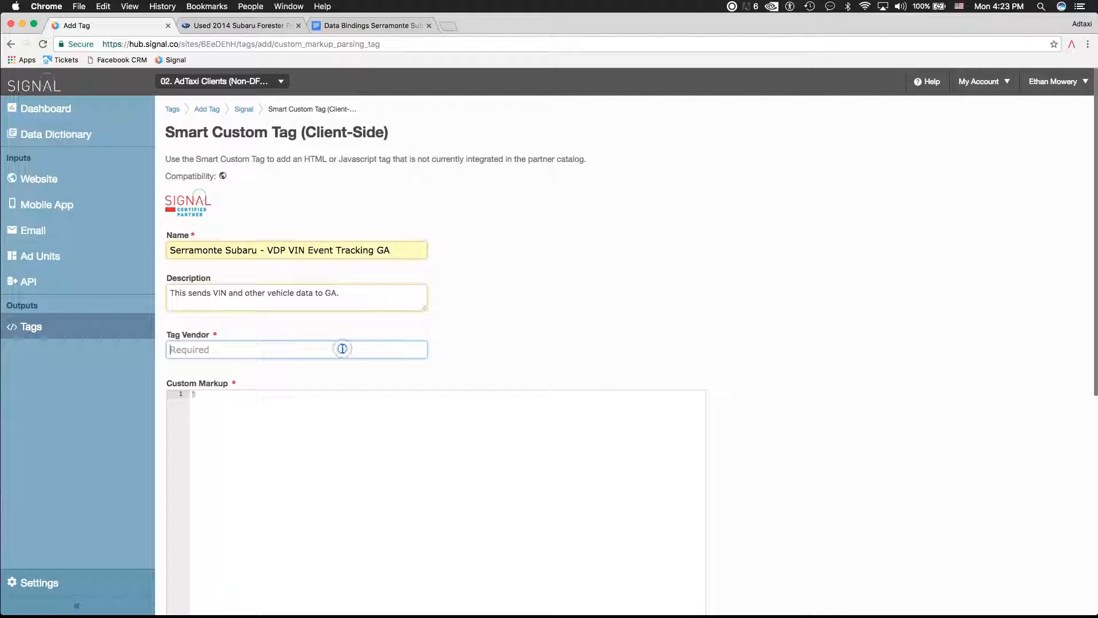
text(Google)
click(682, 347)
Step: Paste the copied Google Analytics event script template into the tag's custom markup
scroll(835, 341, down, 2)
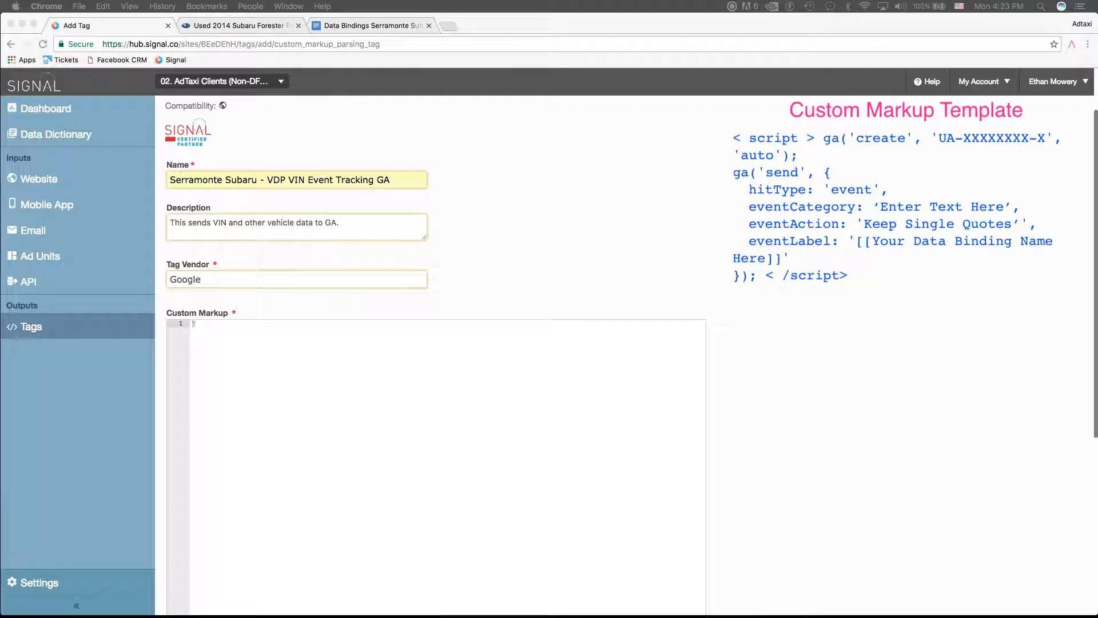
click(328, 385)
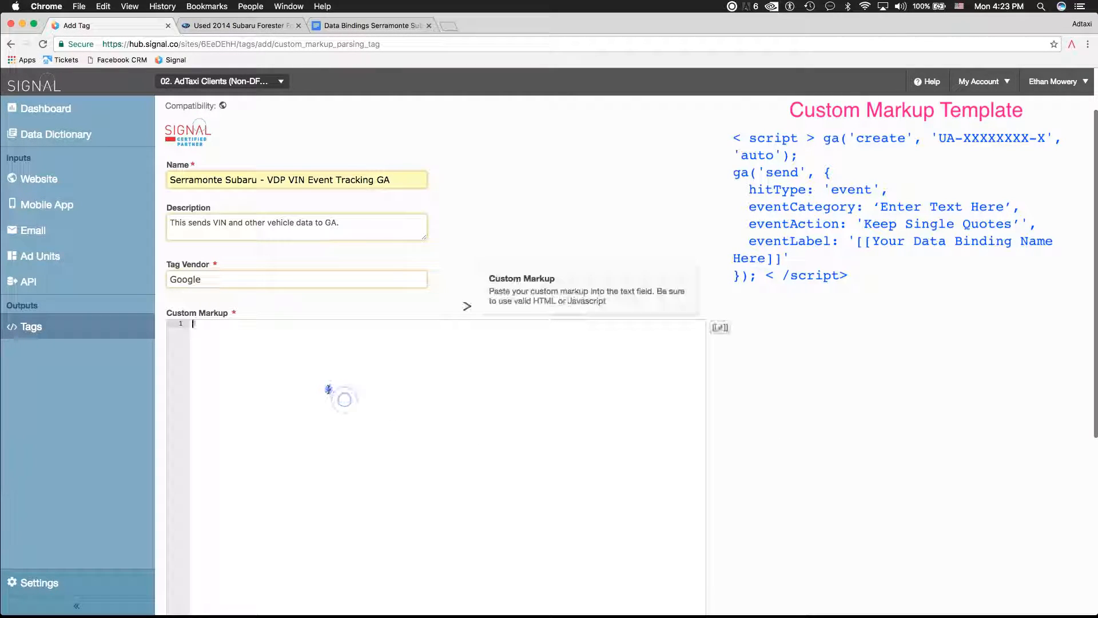
key(super+v)
click(355, 426)
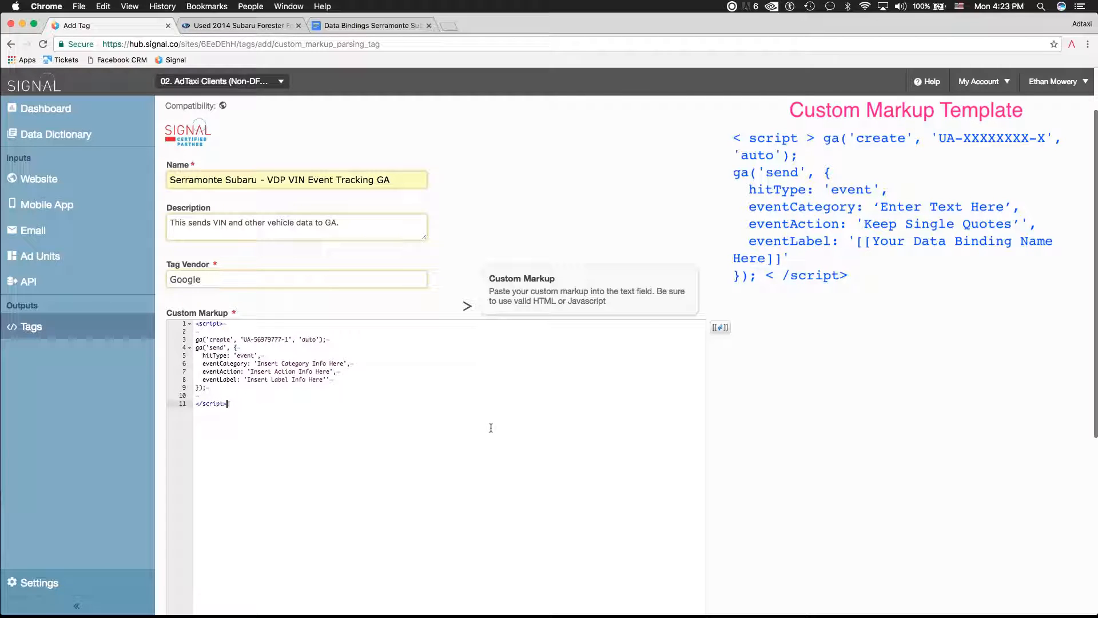
Step: Check the Google Analytics ID in the markup's create line against the one in the Data Bindings Serramonte Subaru document
double_click(268, 339)
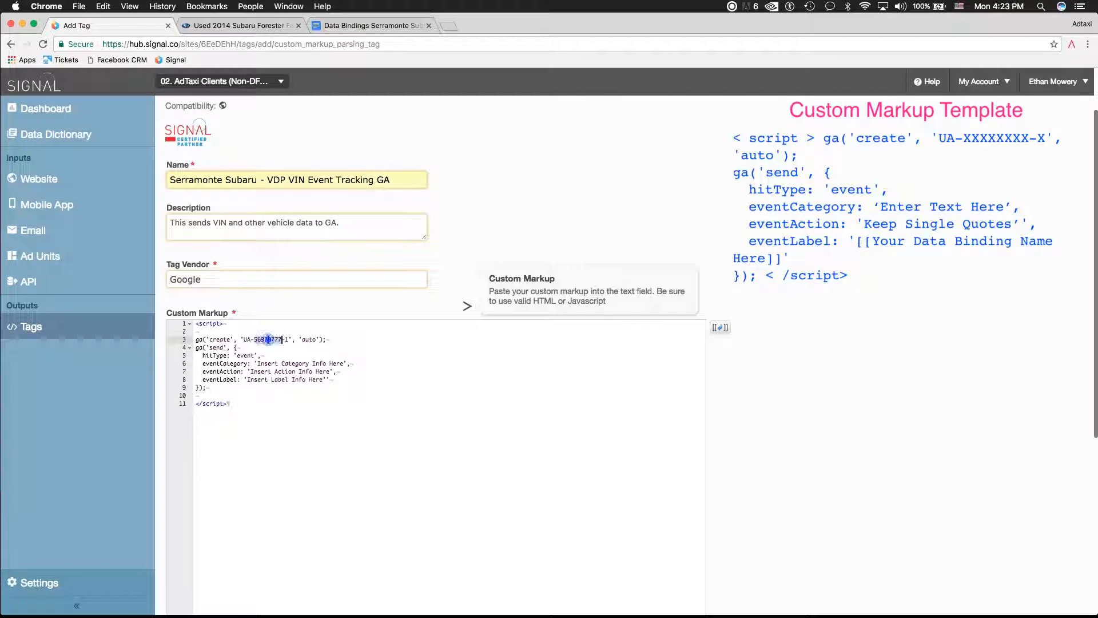
click(372, 25)
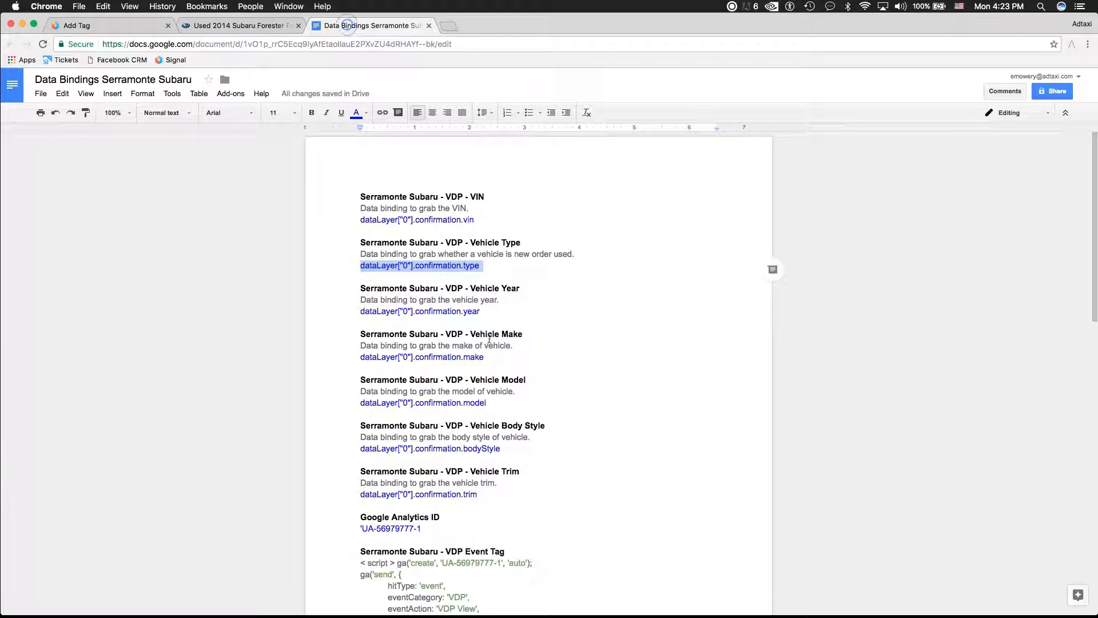
scroll(412, 451, down, 1)
drag(424, 464, 361, 464)
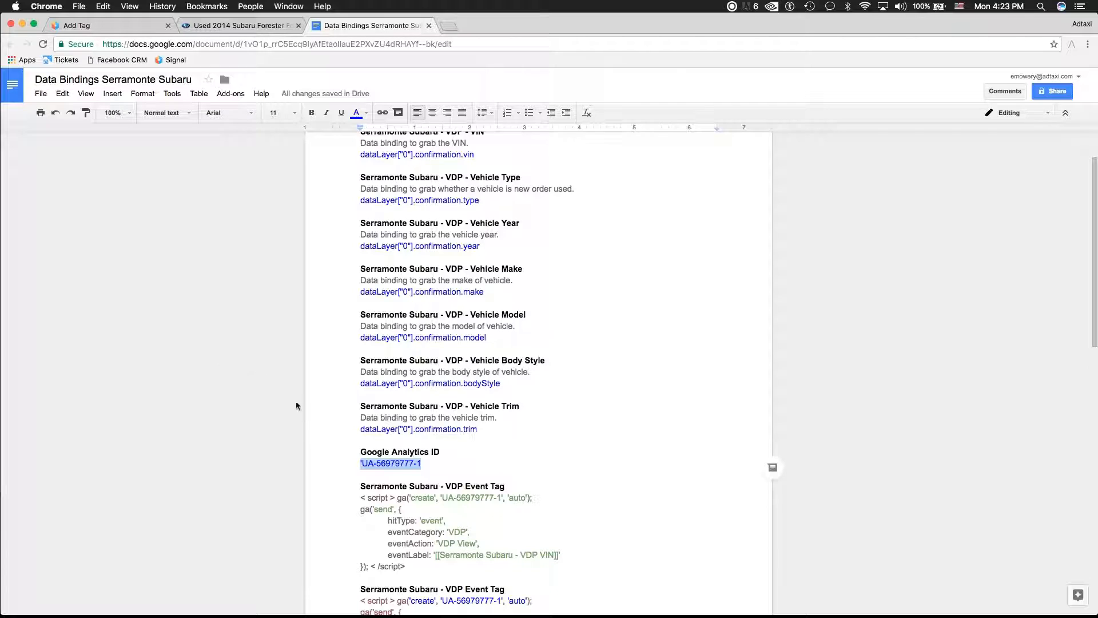
drag(362, 464, 421, 463)
click(103, 25)
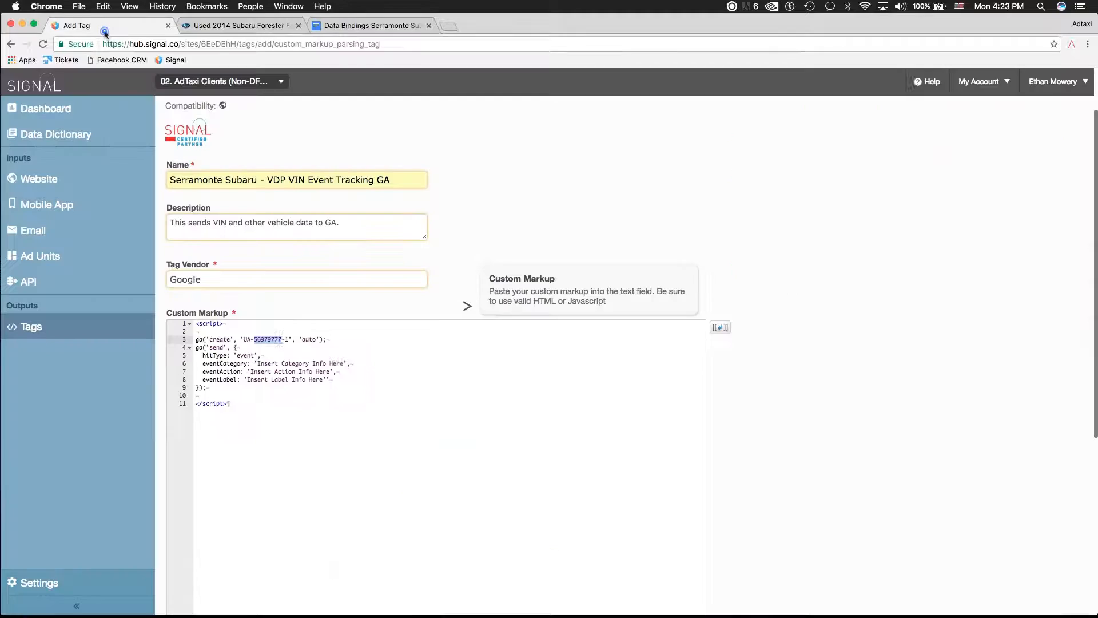
key(cmd+v)
click(267, 339)
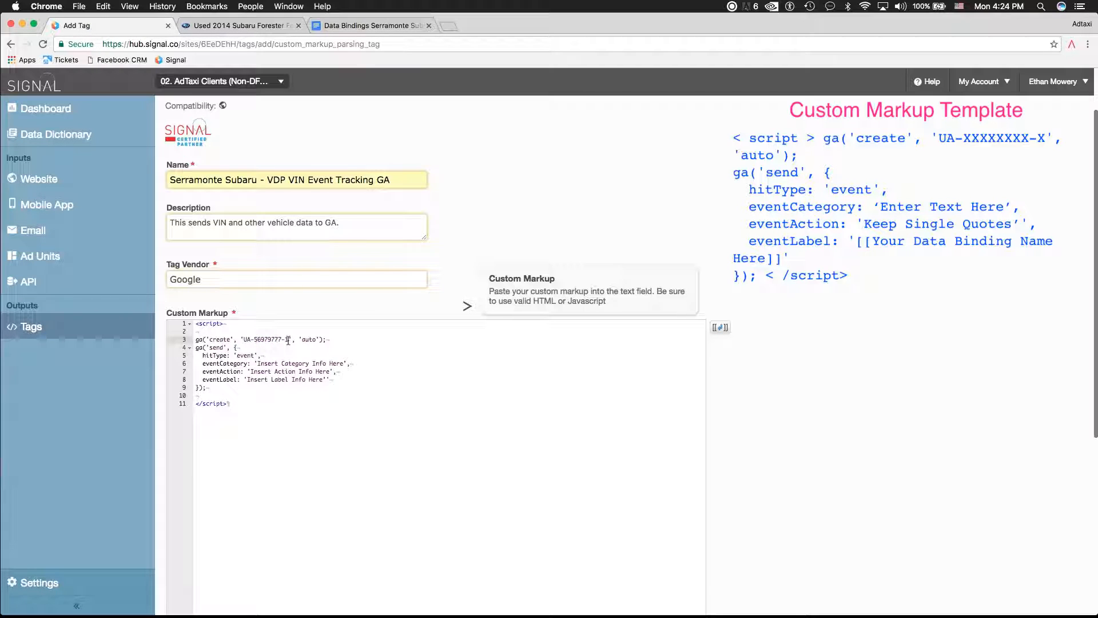
drag(289, 340, 244, 340)
key(super+c)
click(330, 329)
Step: Replace the eventCategory placeholder text with "VDP View" and the eventAction placeholder text with "Viewed "
drag(259, 363, 341, 364)
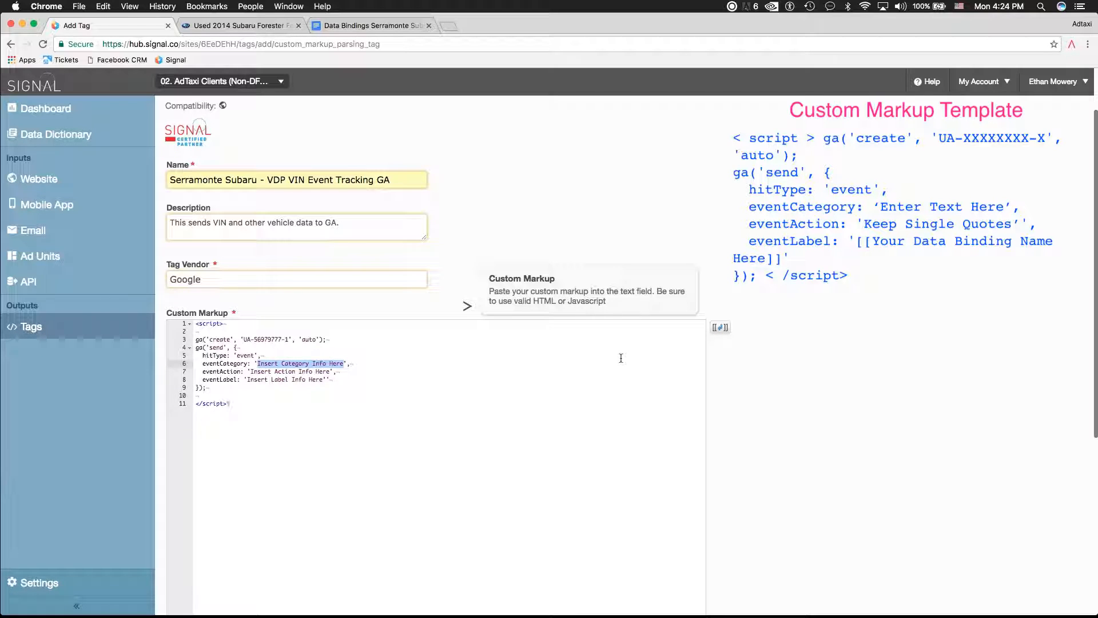
key(BackSpace)
text(VDP )
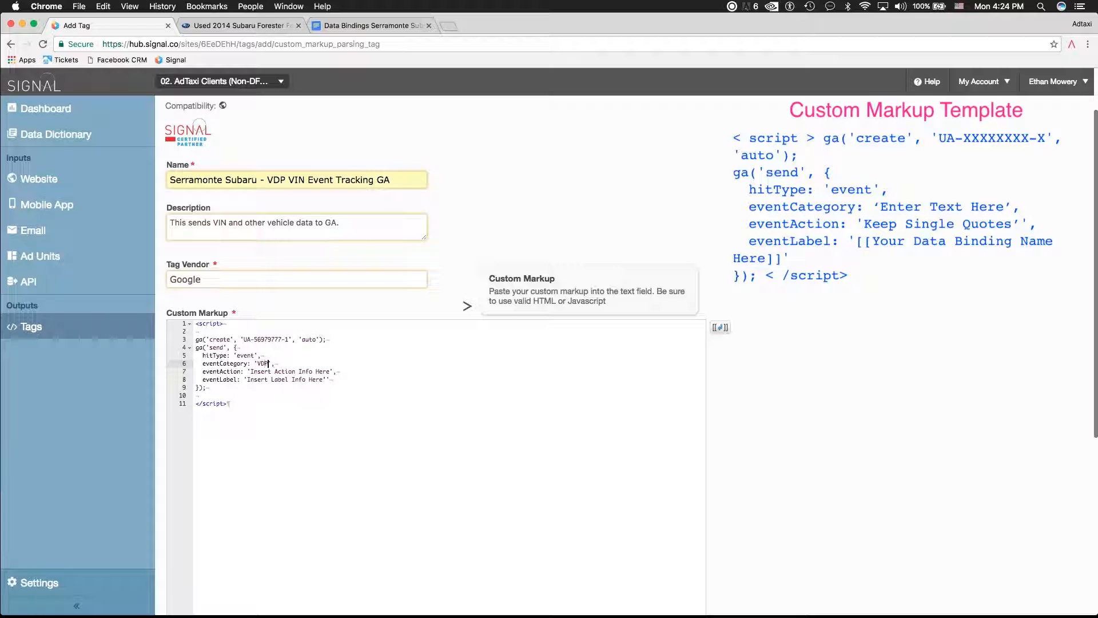
text(View)
click(477, 378)
drag(333, 372, 251, 373)
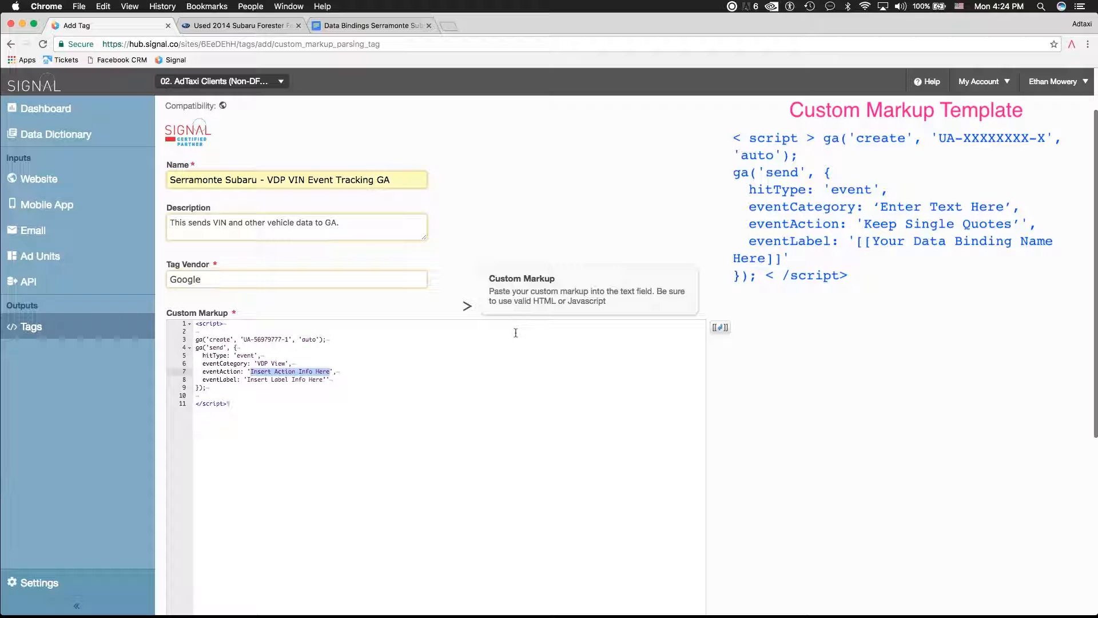
key(BackSpace)
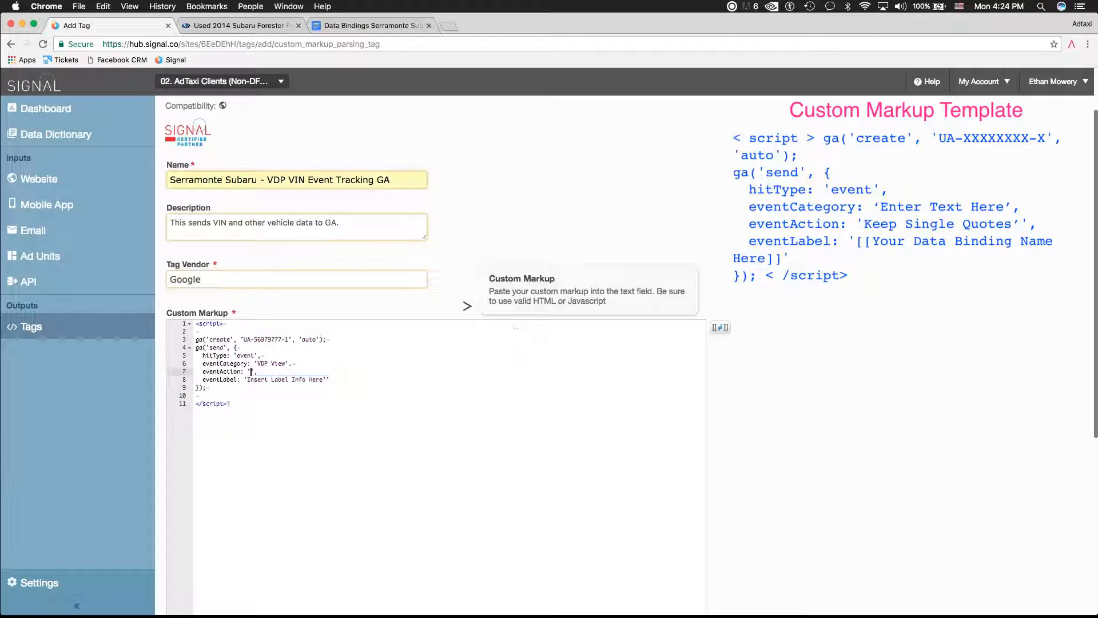
text(Viewed)
Step: Try to insert the Serramonte Subaru - VDP - Vehicle Type data element after "Viewed", filtering the data elements by "serra"
click(720, 327)
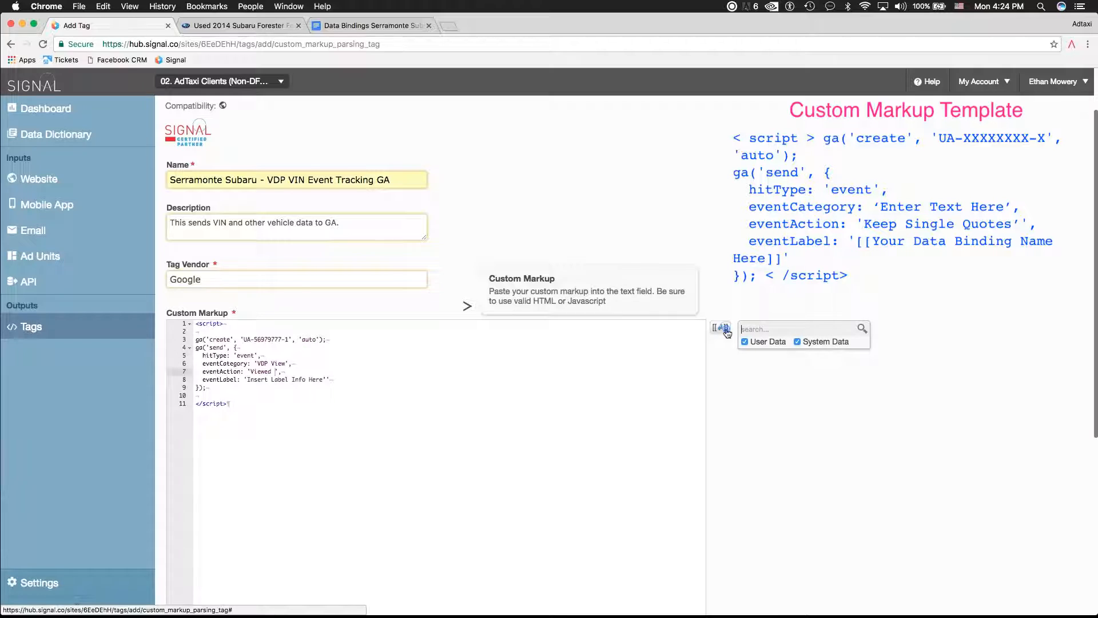
click(767, 327)
text(serra)
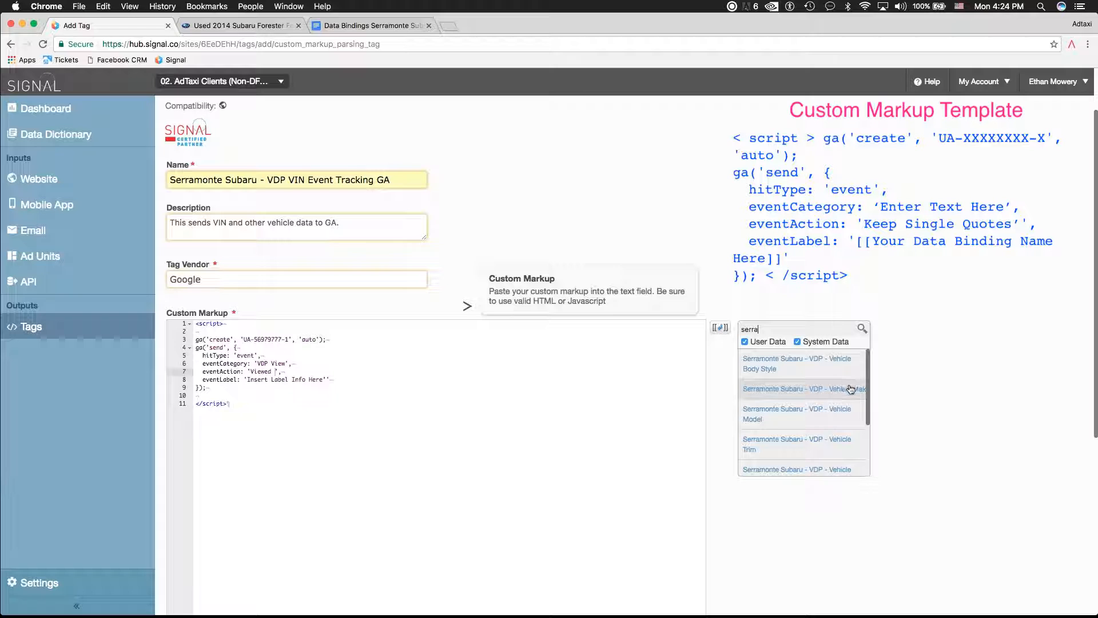
drag(868, 375, 867, 413)
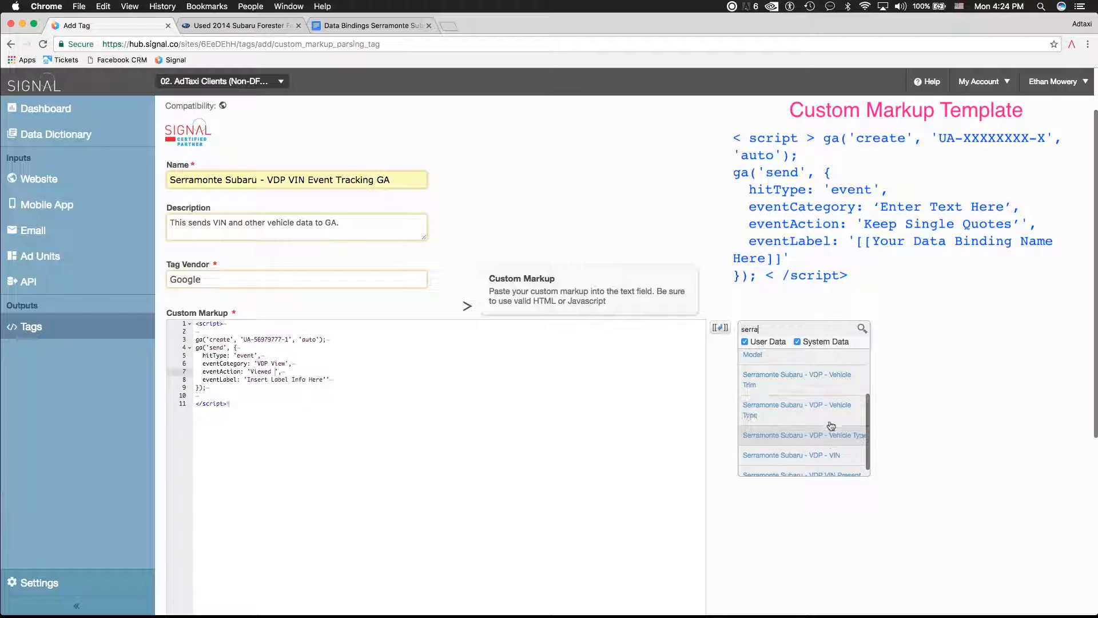
scroll(831, 426, down, 1)
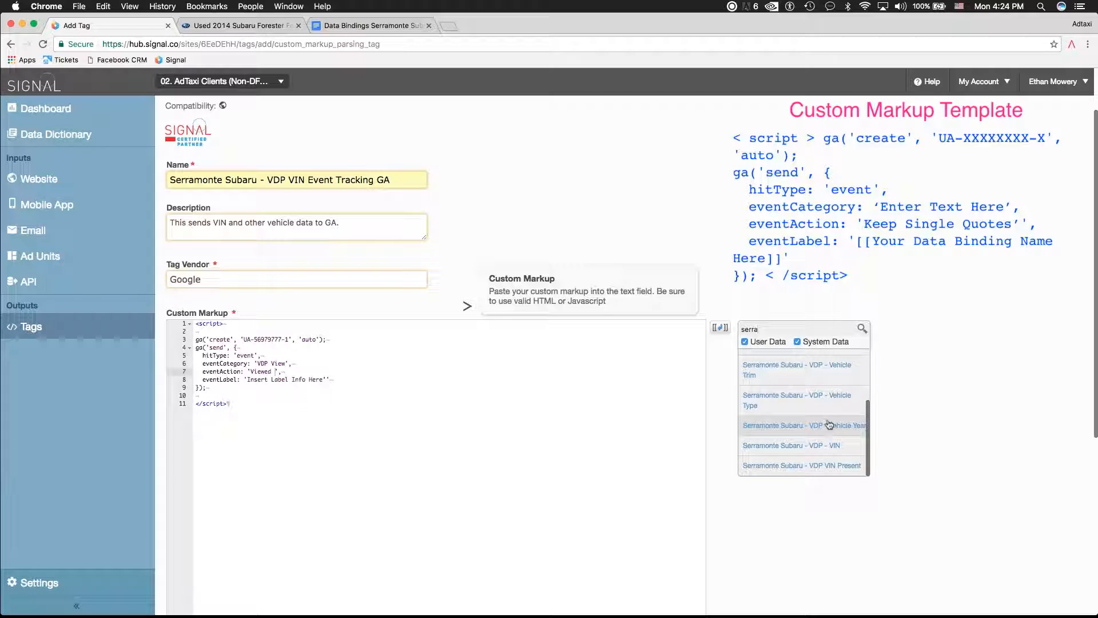
click(820, 410)
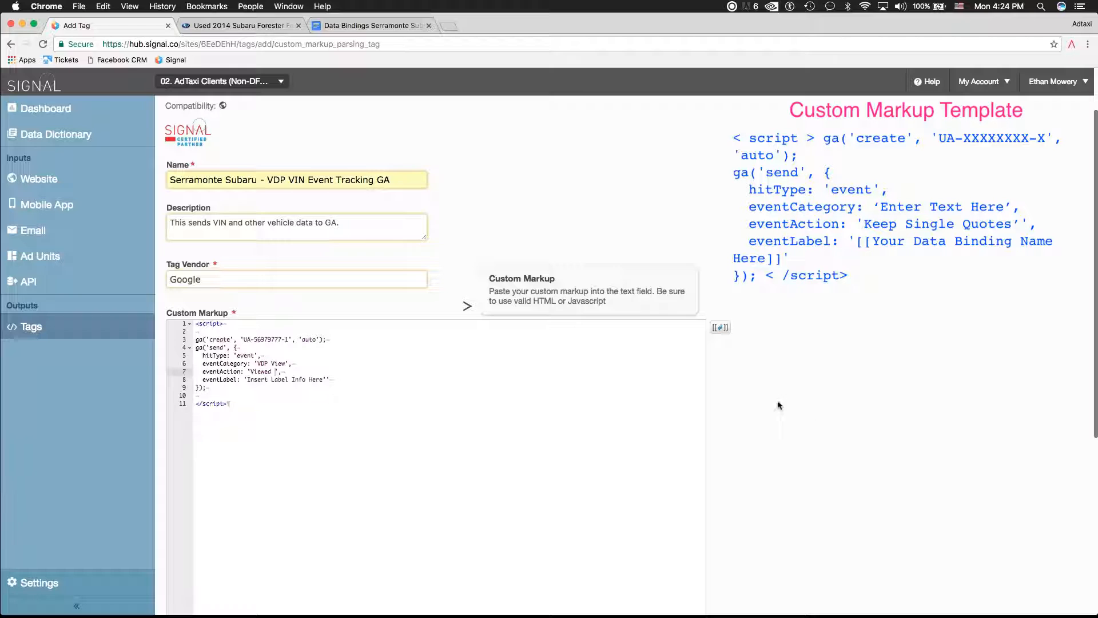
Step: Search the data elements for "type" and insert Serramonte Subaru - VDP - Vehicle Type after "Viewed" in the eventAction, followed by a space
click(719, 328)
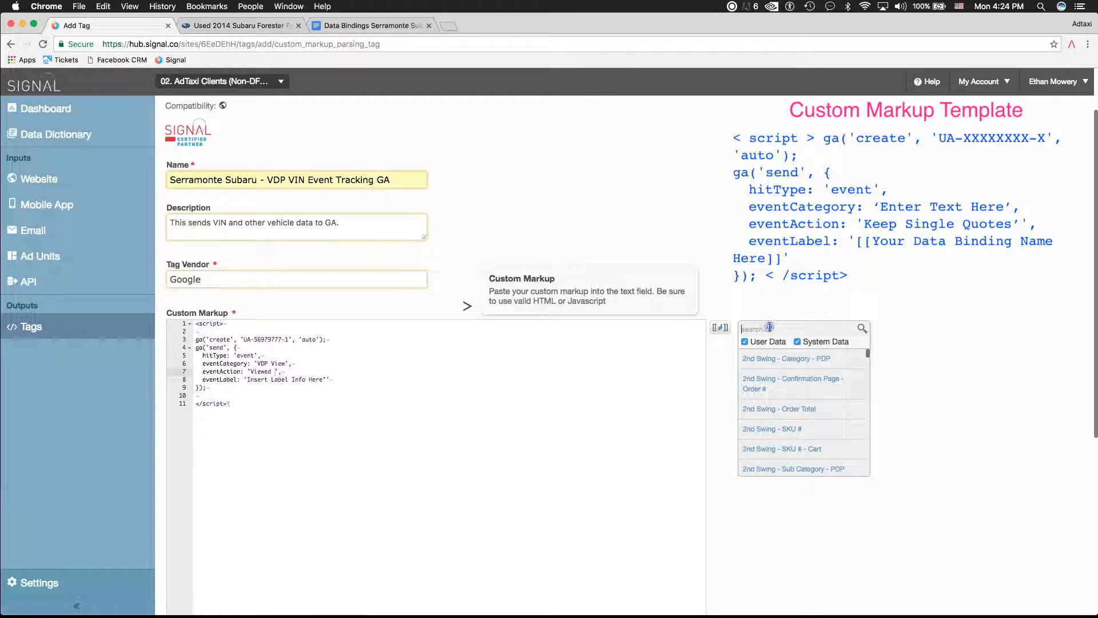
text(type)
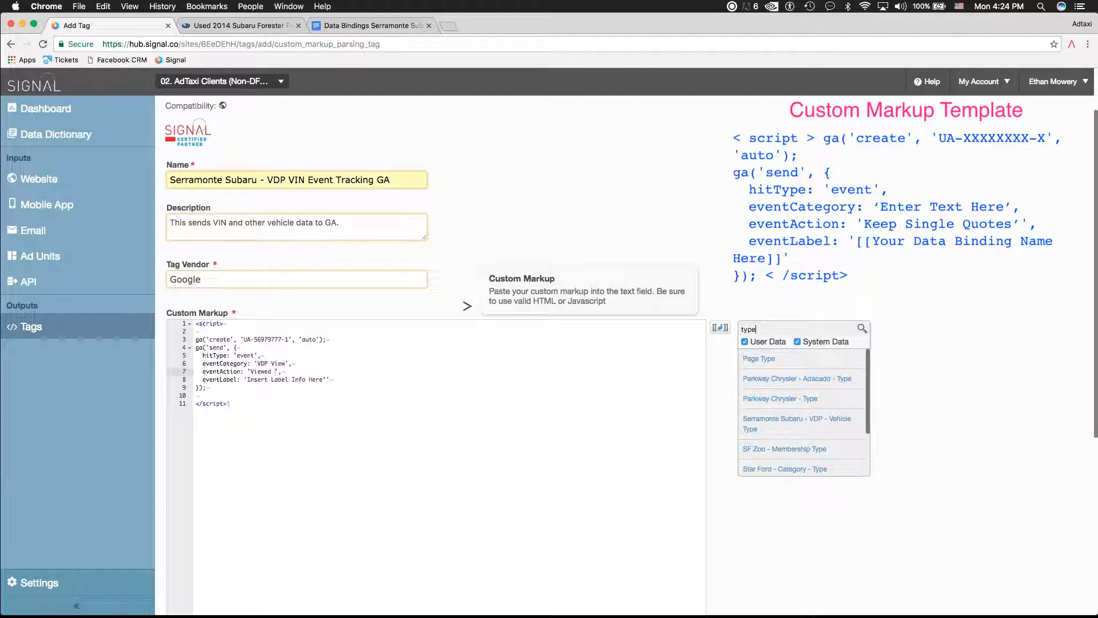
click(807, 419)
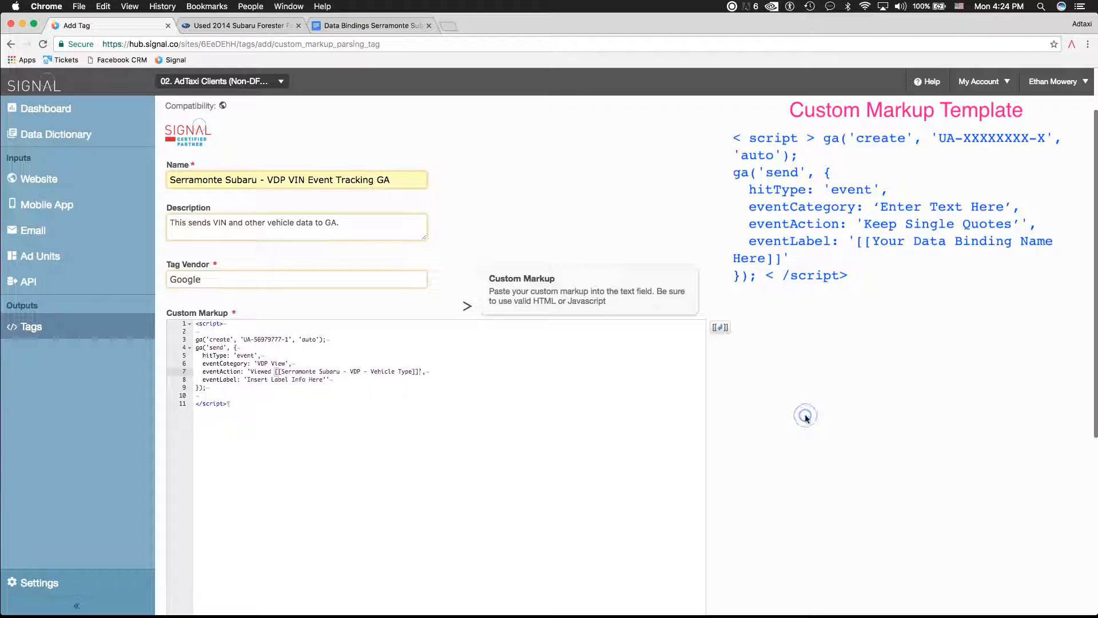
text(')
Step: Insert the Serramonte Subaru - VDP - Vehicle Make data element after Vehicle Type in the eventAction, searching the data elements for "make" and "serramonte"
click(720, 327)
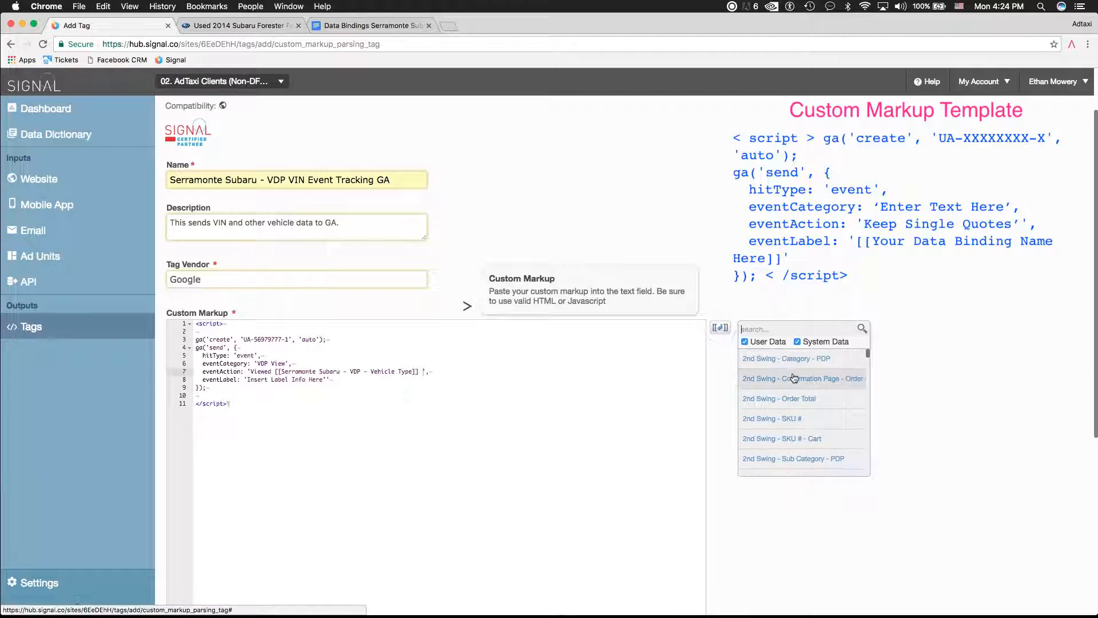
text(make)
scroll(837, 406, down, 10)
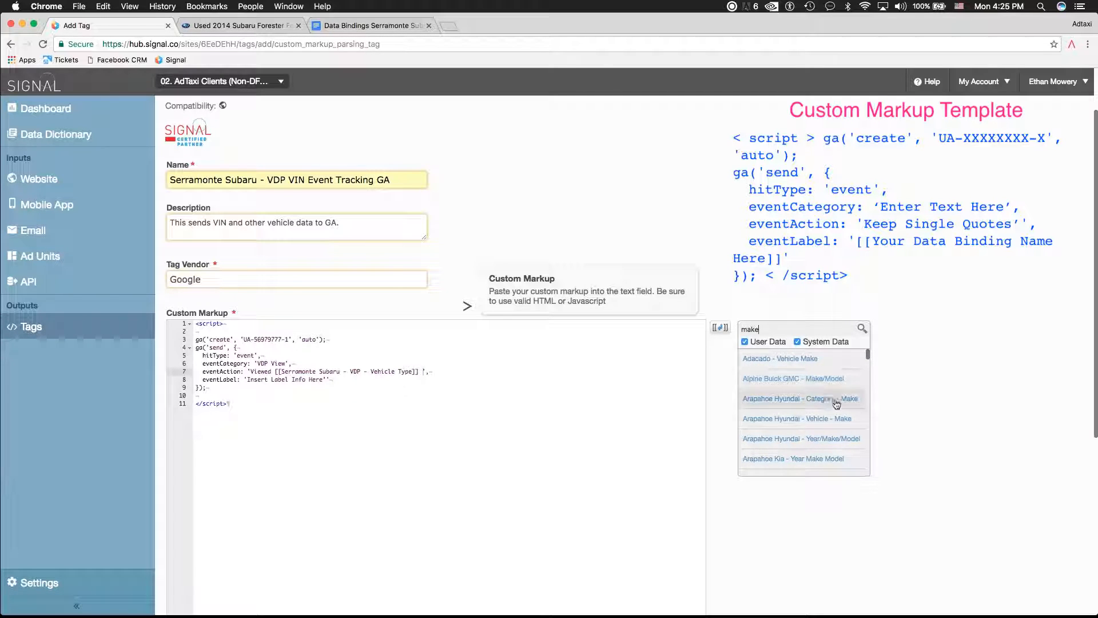
scroll(837, 405, down, 10)
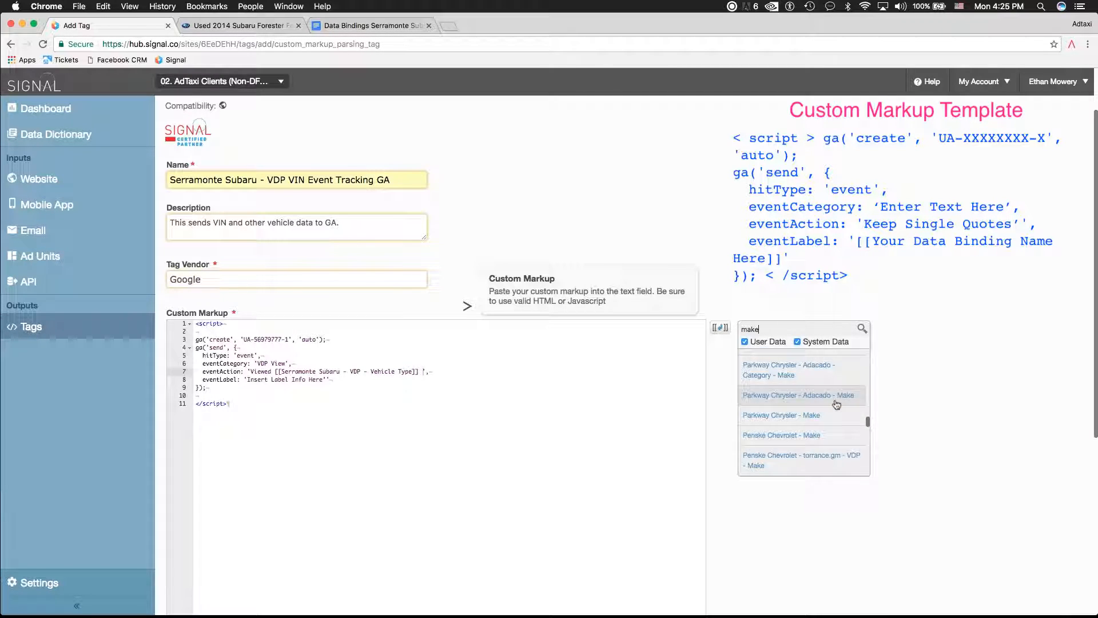
scroll(837, 405, down, 2)
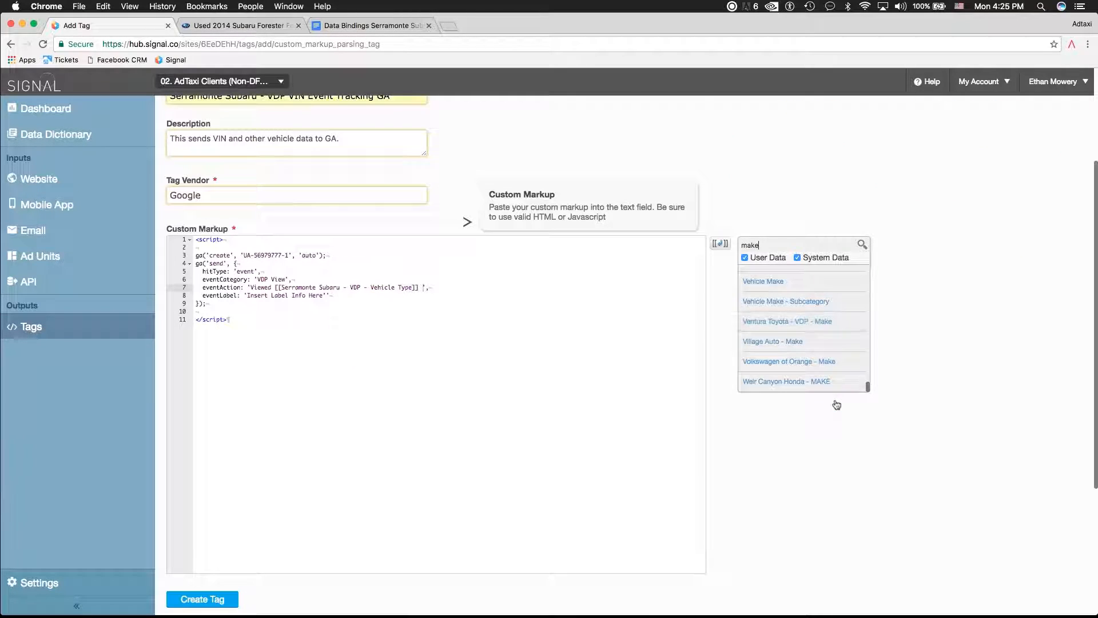
scroll(816, 320, up, 3)
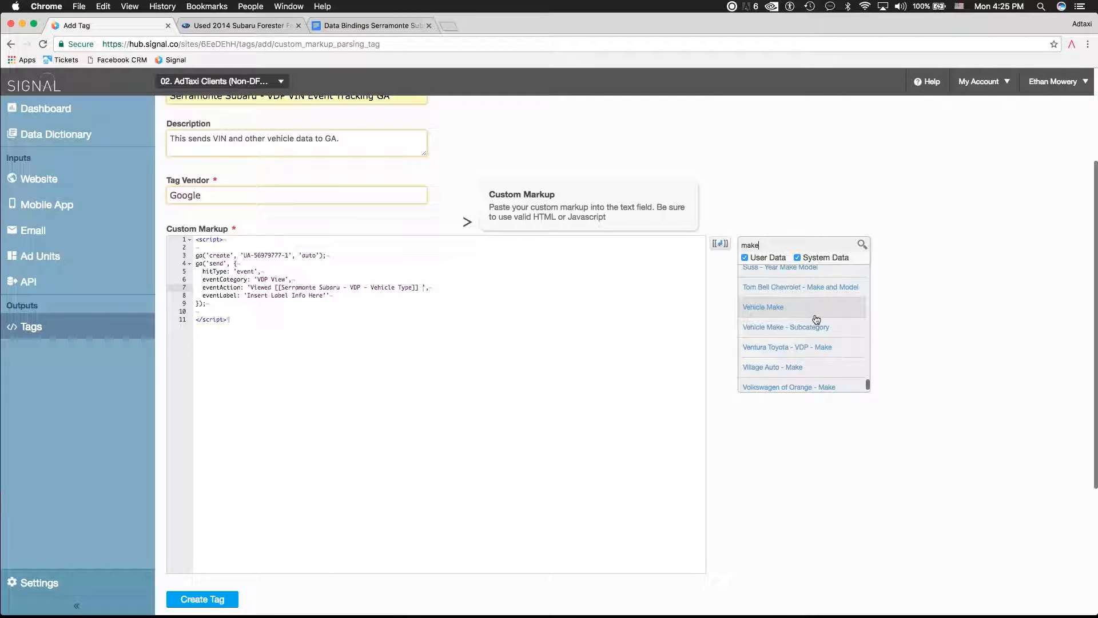
scroll(816, 320, up, 4)
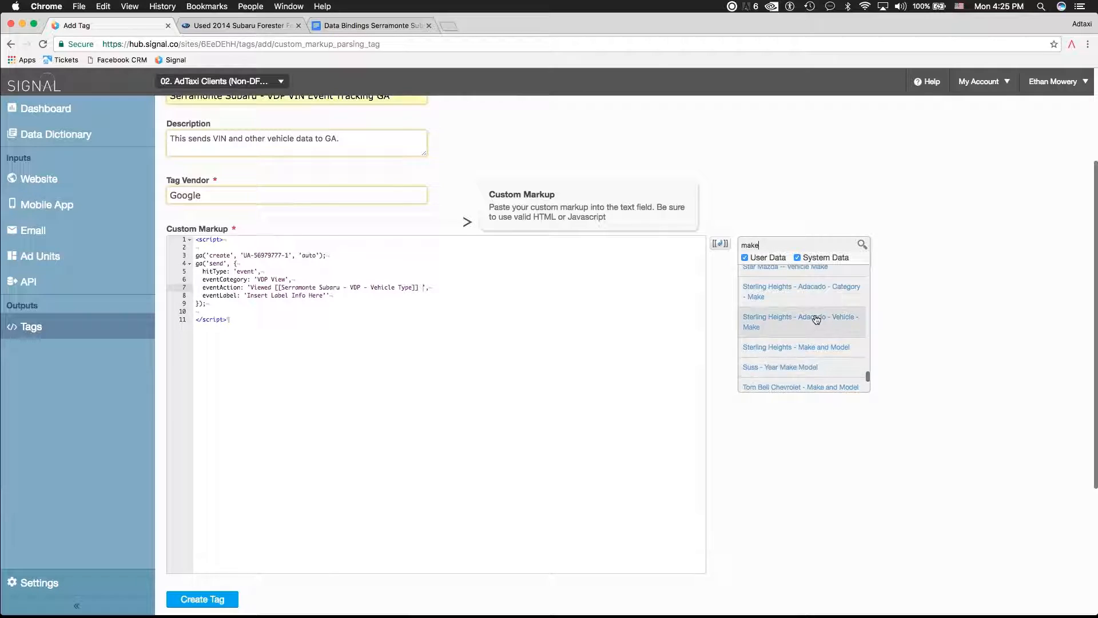
scroll(817, 319, up, 5)
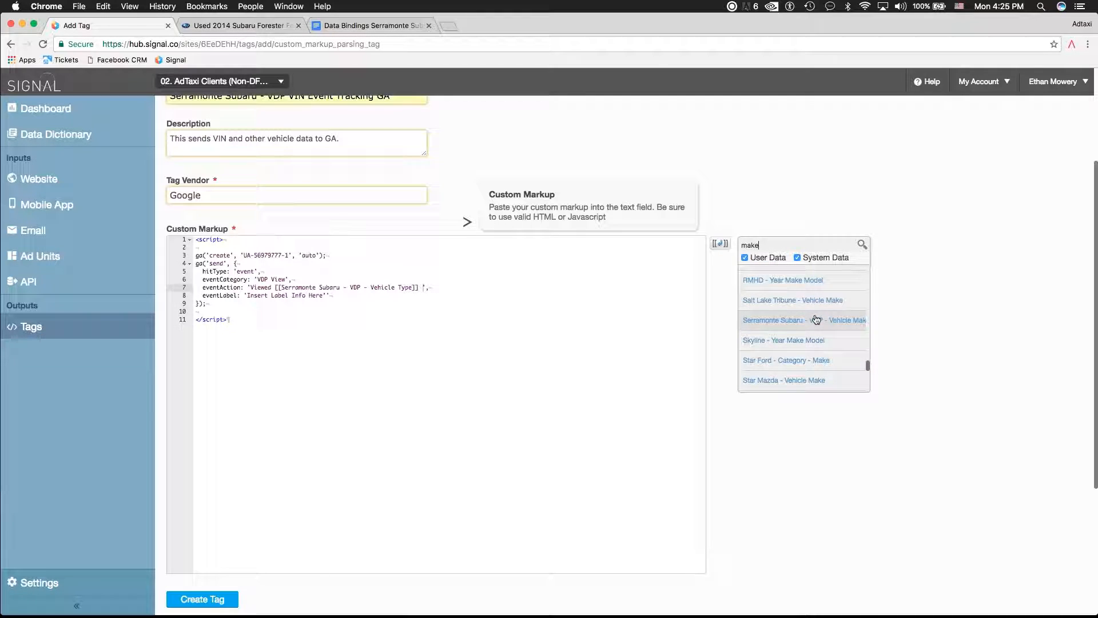
double_click(760, 243)
text(serramonte)
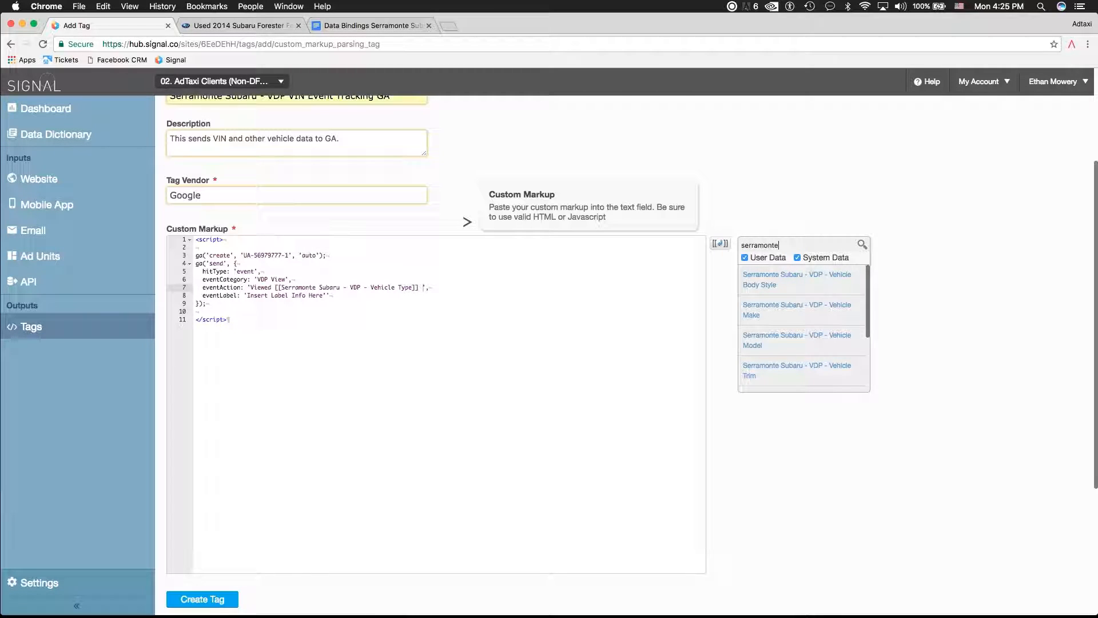
click(820, 309)
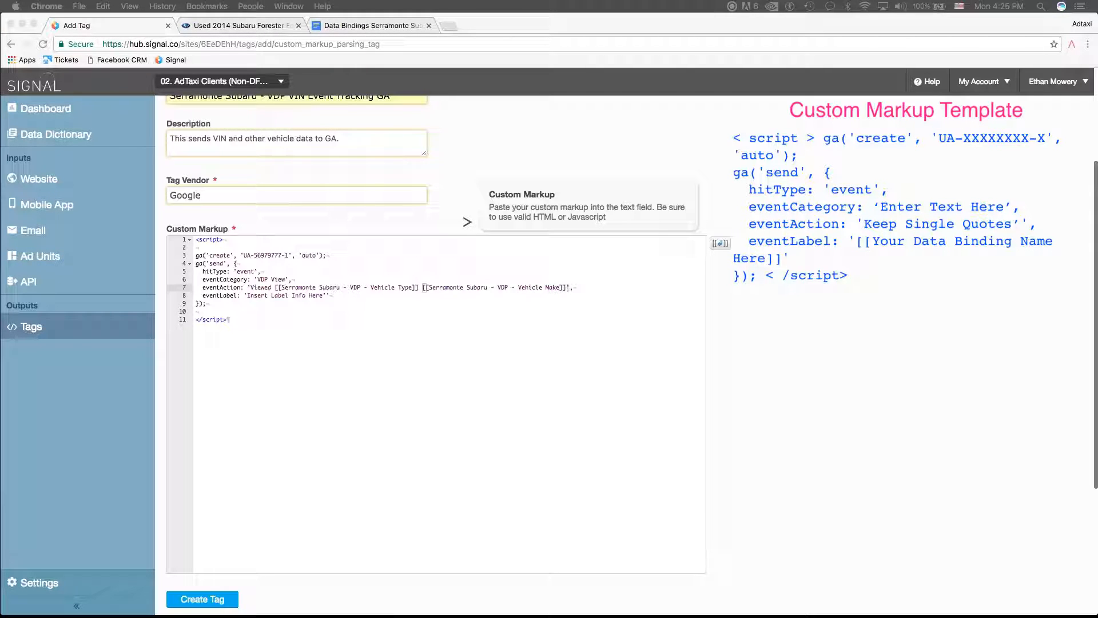
Step: Replace the whole custom markup with the prepared version containing Type, Year, Make, Model, Body Style and Trim in eventAction and VIN in eventLabel
click(323, 327)
key(super+a)
key(super+v)
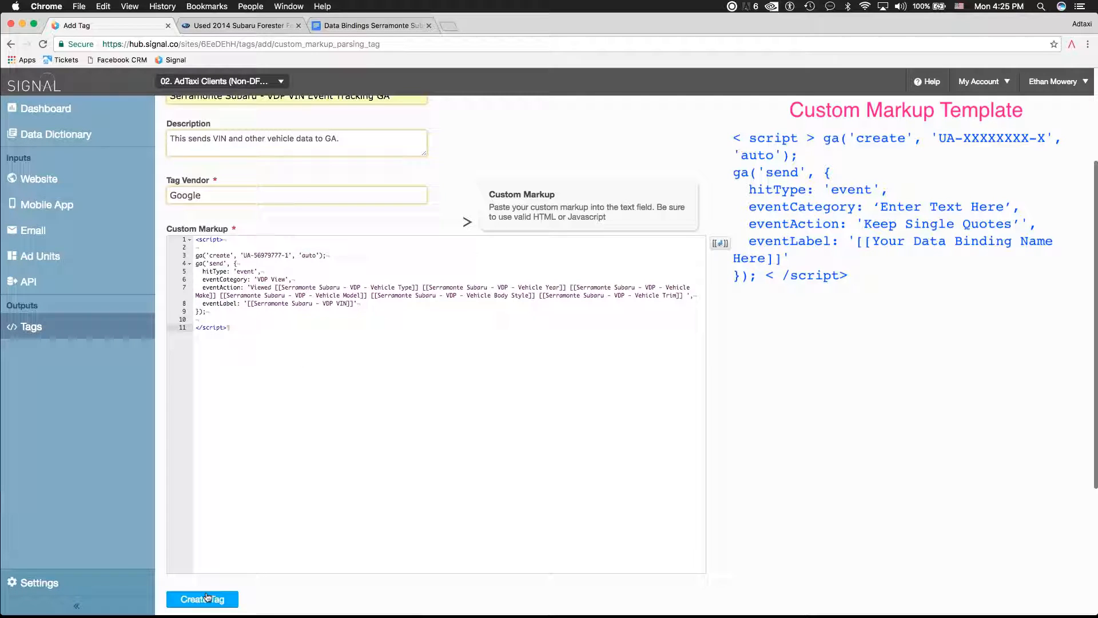
scroll(163, 503, up, 2)
scroll(163, 503, down, 5)
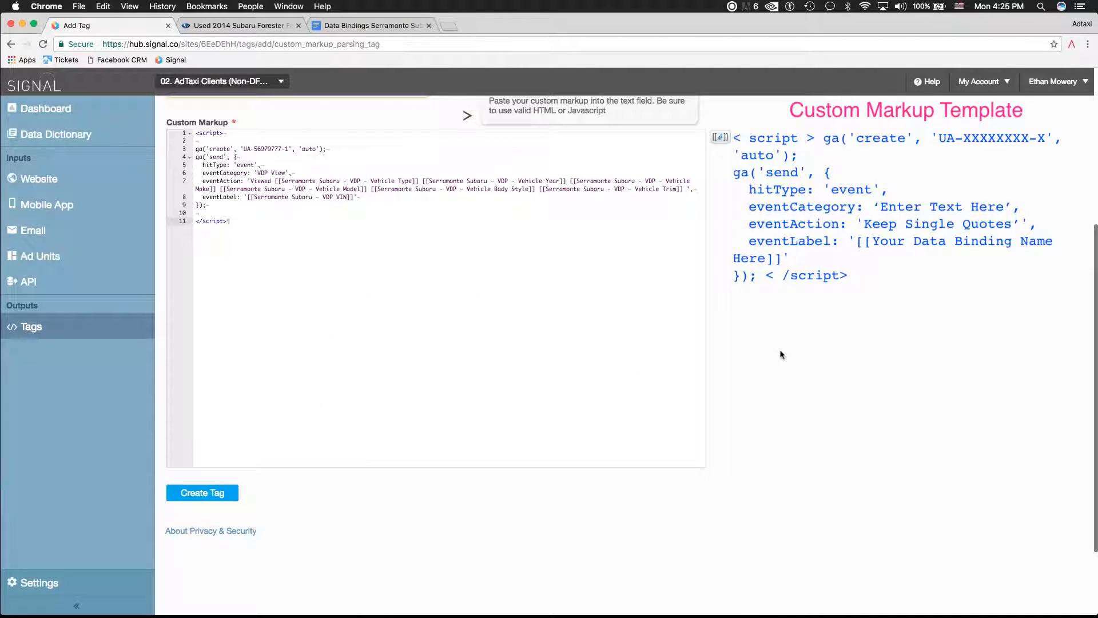
scroll(957, 344, up, 5)
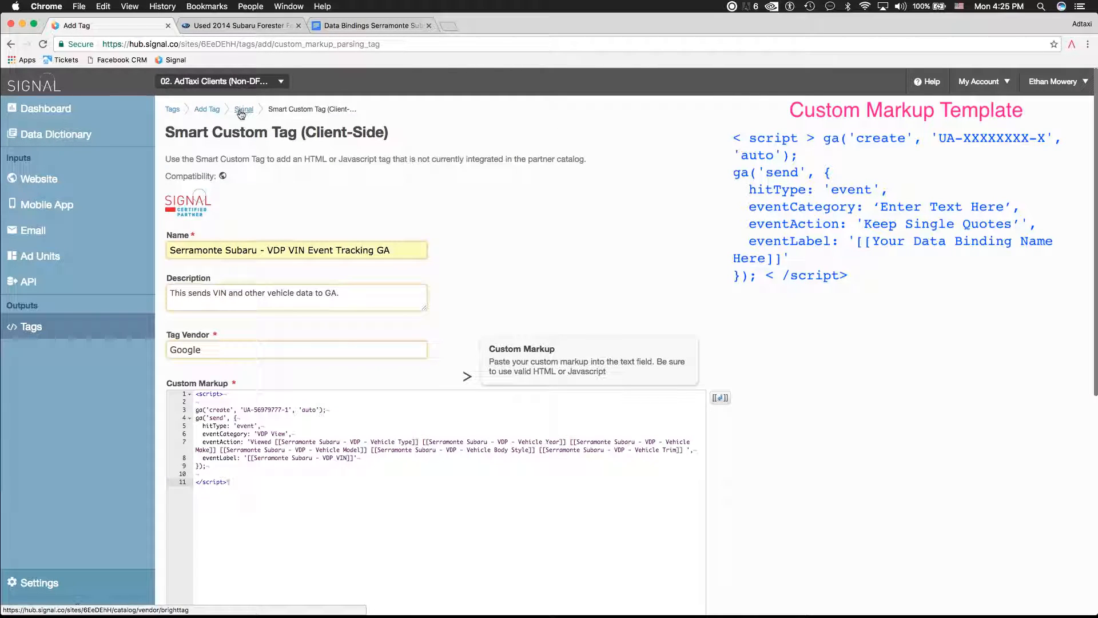
Step: Search the tags list for "serramonte" and open the existing Serramonte Subaru - VDP VIN Event Tracking GA tag
click(62, 337)
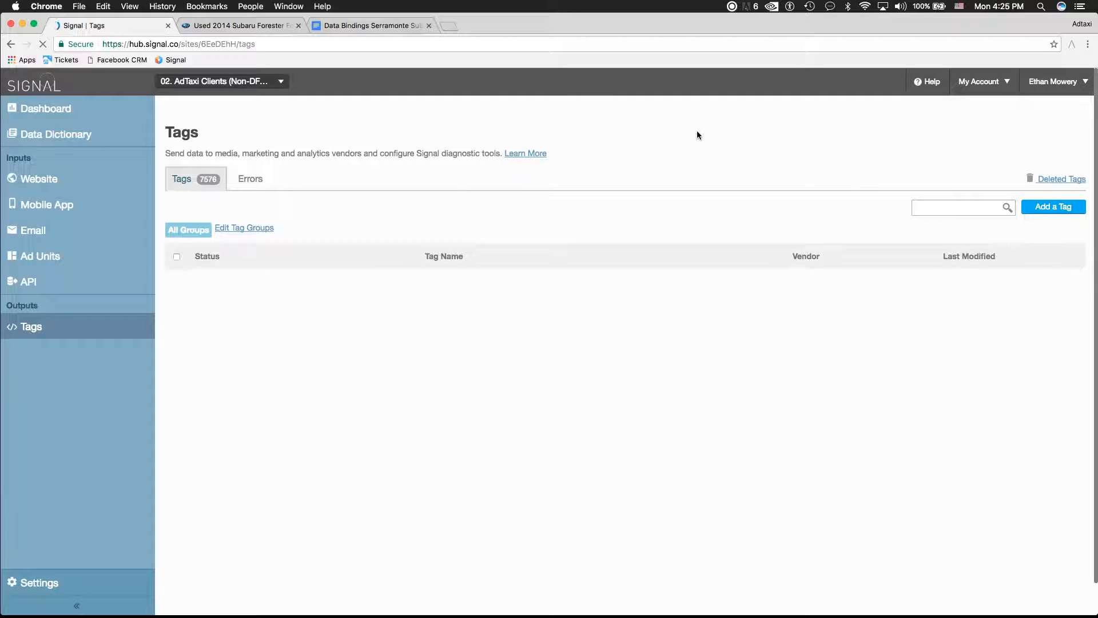
click(921, 208)
text(serra)
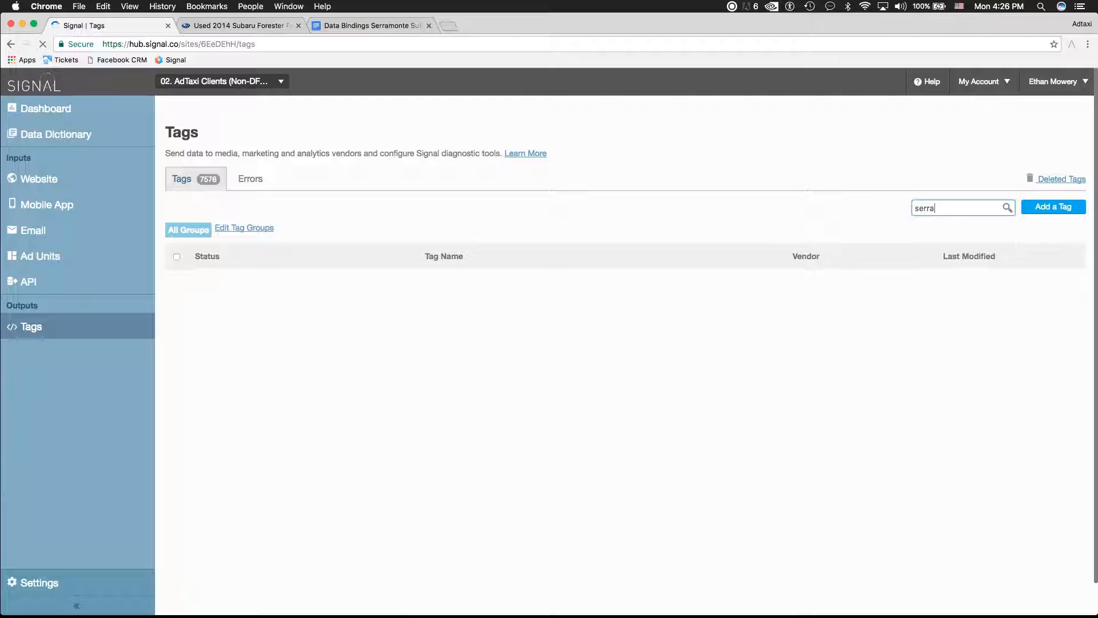
text(monte)
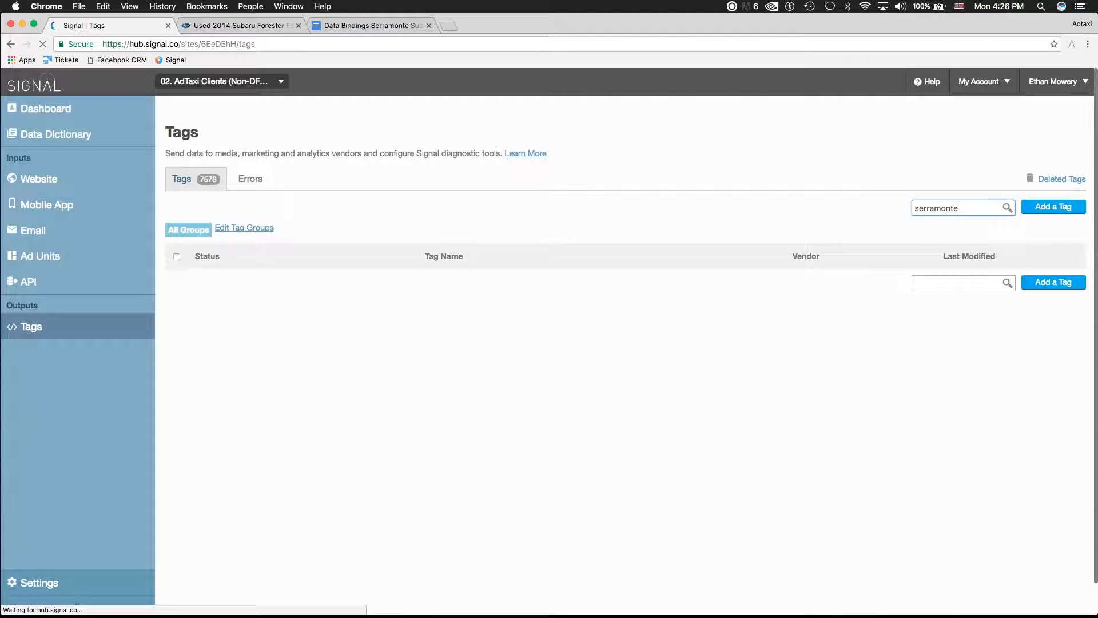
scroll(805, 286, down, 1)
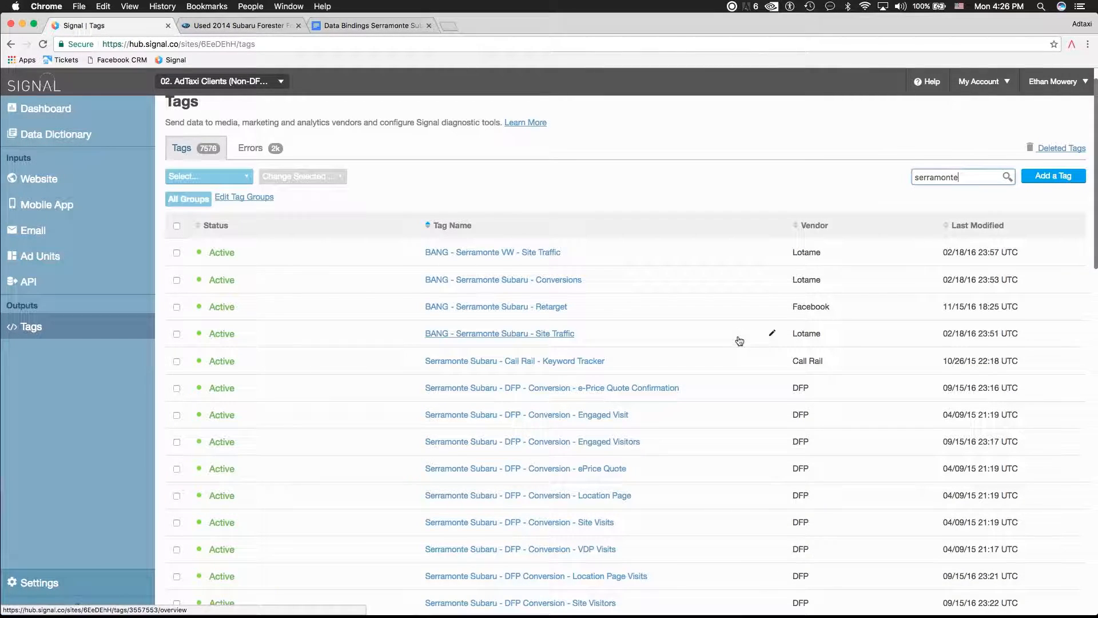
scroll(739, 339, down, 1)
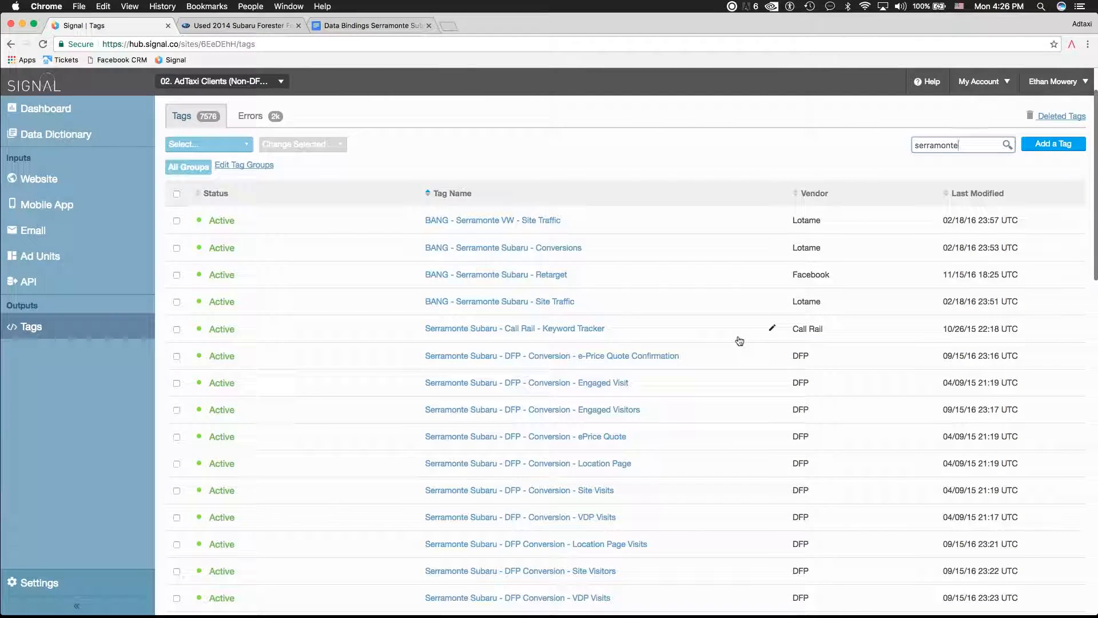
scroll(739, 341, down, 7)
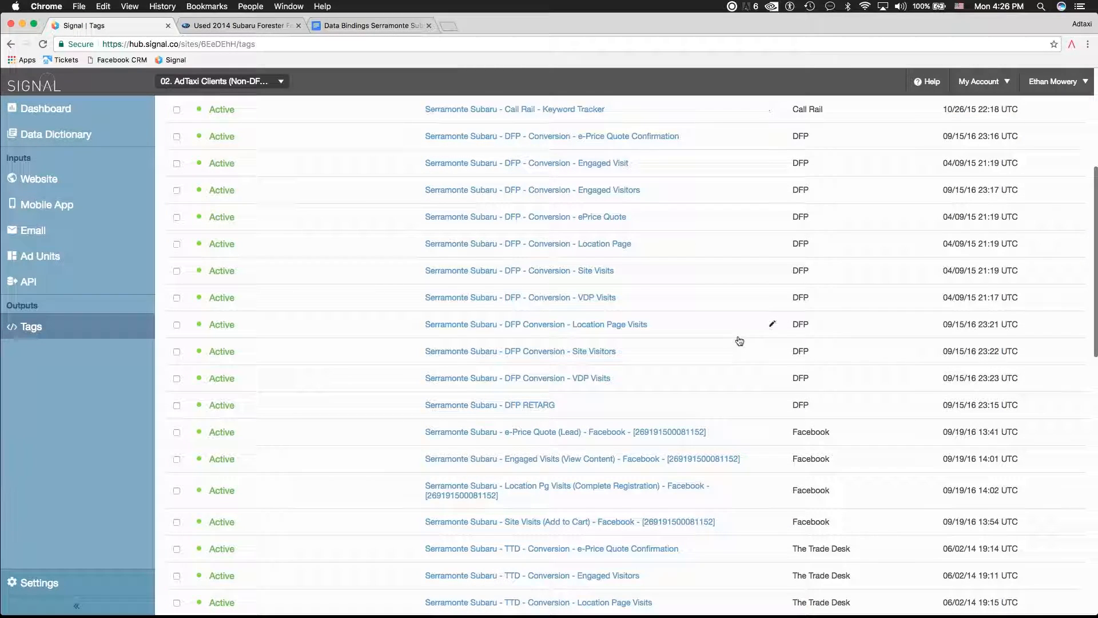
scroll(739, 341, down, 5)
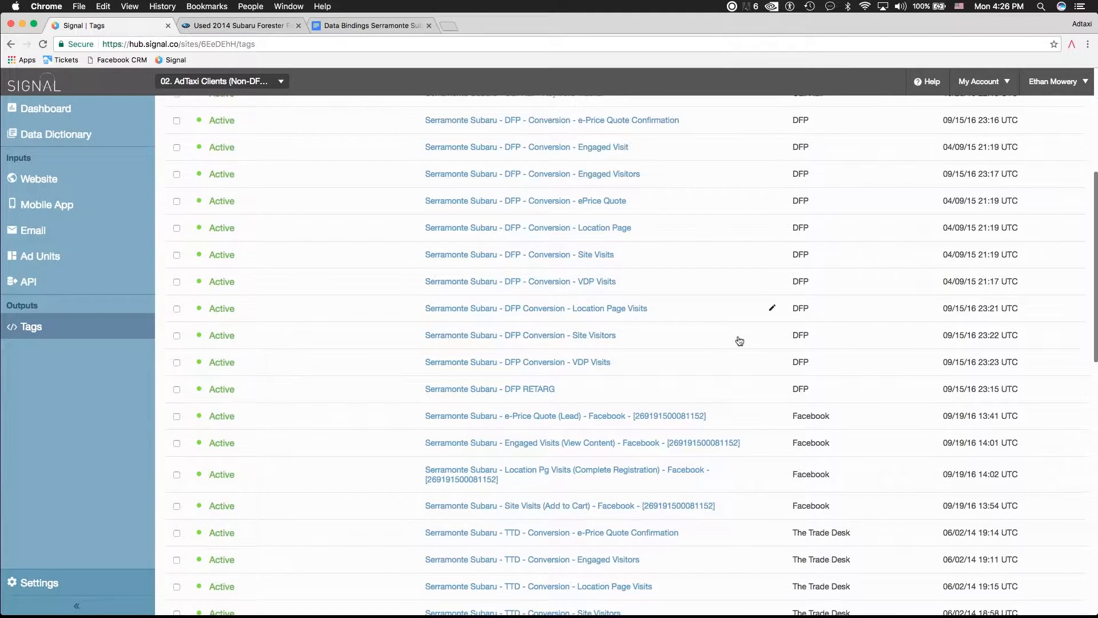
scroll(740, 341, down, 5)
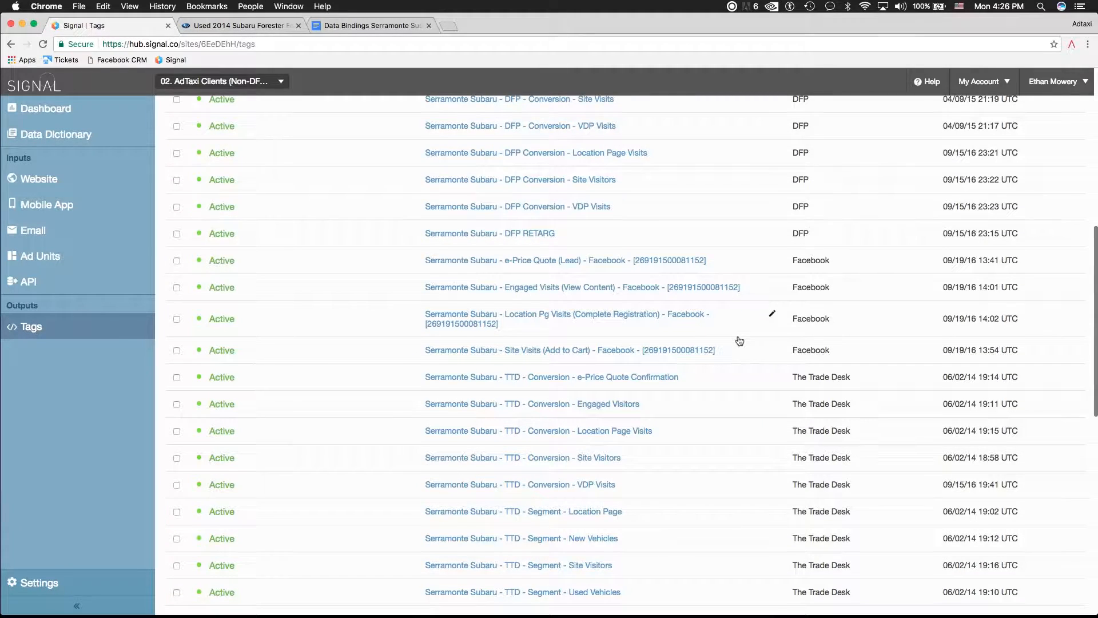
scroll(739, 341, down, 1)
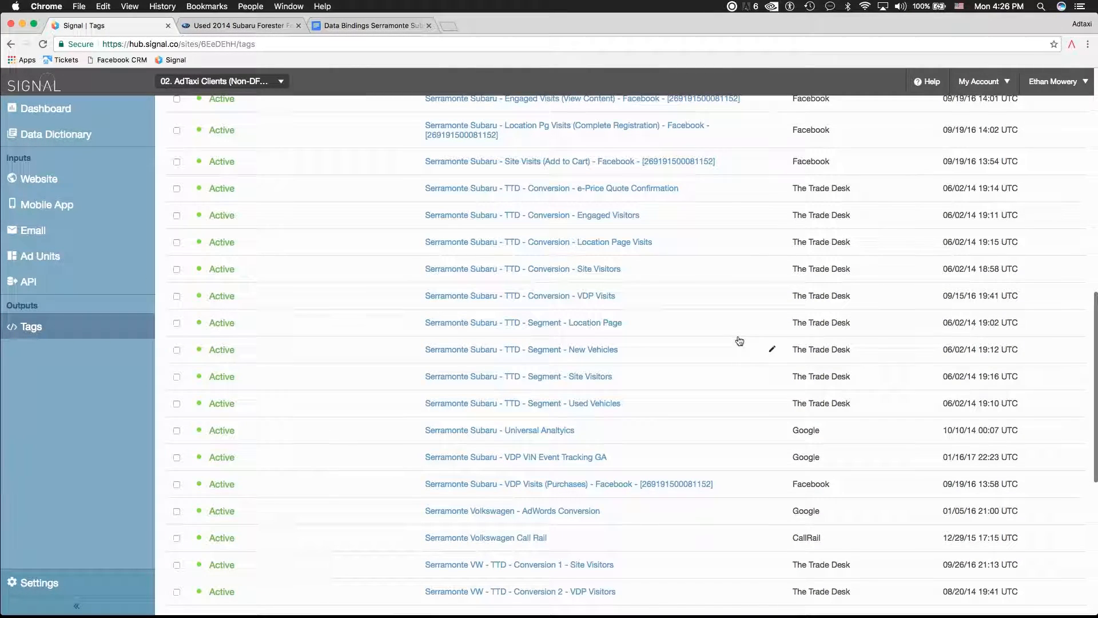
click(586, 461)
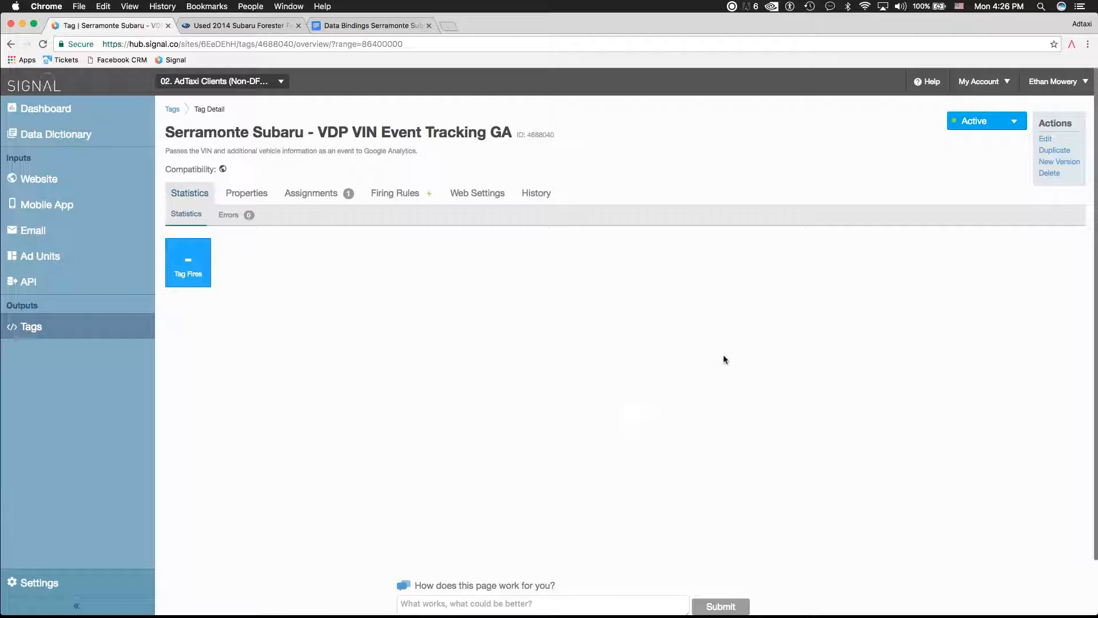
Step: Search the tag's page assignments for "serramonte" and cancel a trial assignment of the Serramonte VW - VDP and Category/Search Pages input
click(298, 200)
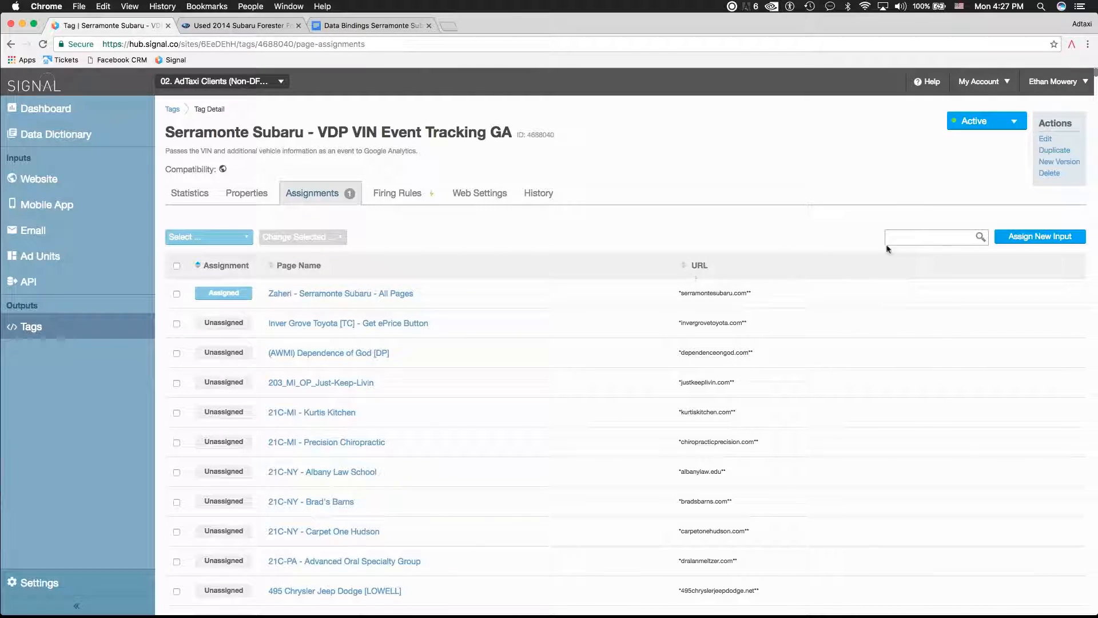
click(957, 240)
text(ser)
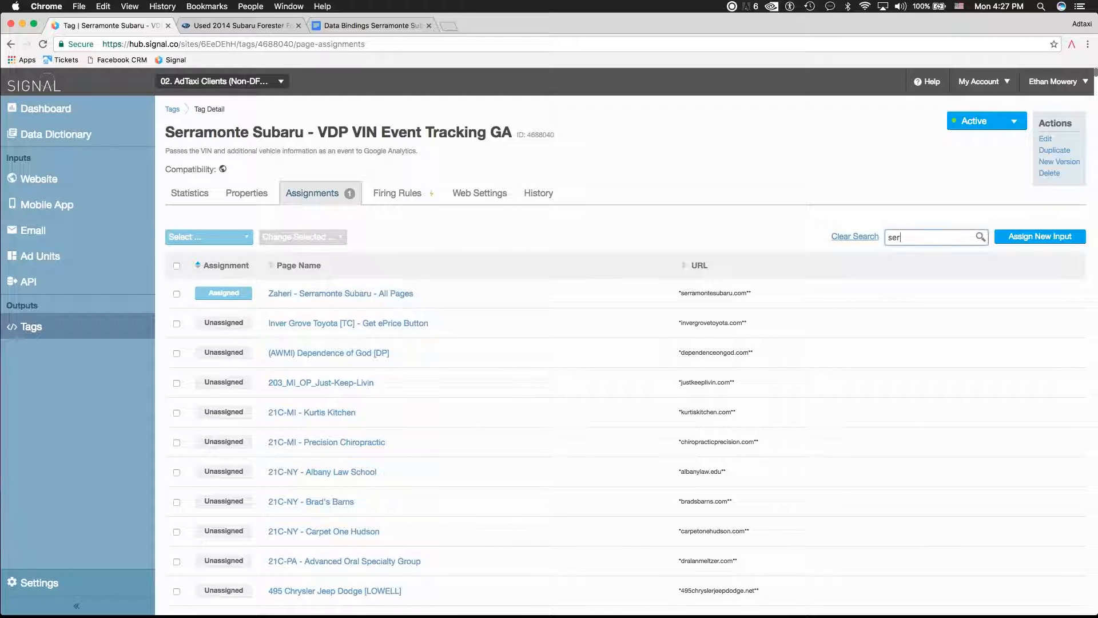
text(ramonte)
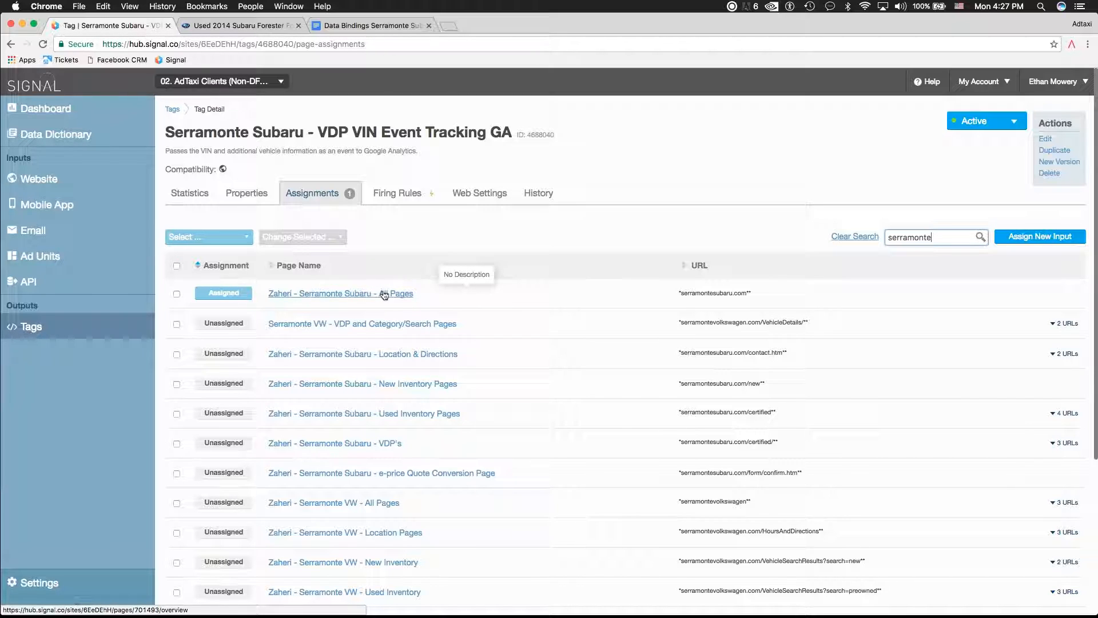
click(224, 324)
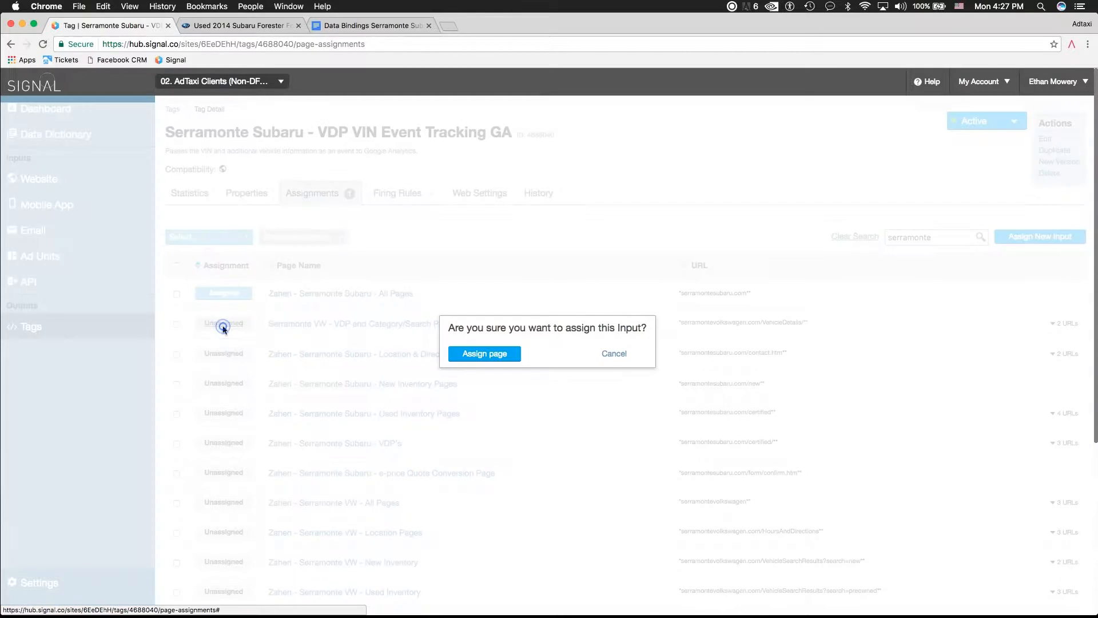
click(614, 354)
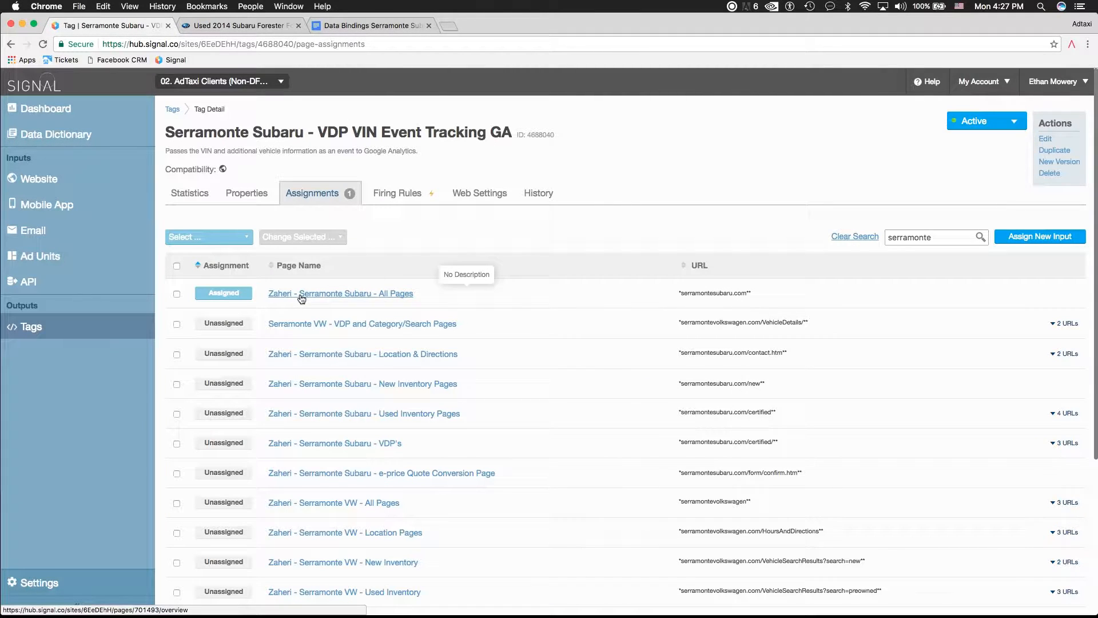
Step: Remove the "Serramonte Subaru - VDP - VIN is present" rule from the tag's firing conditions
click(392, 196)
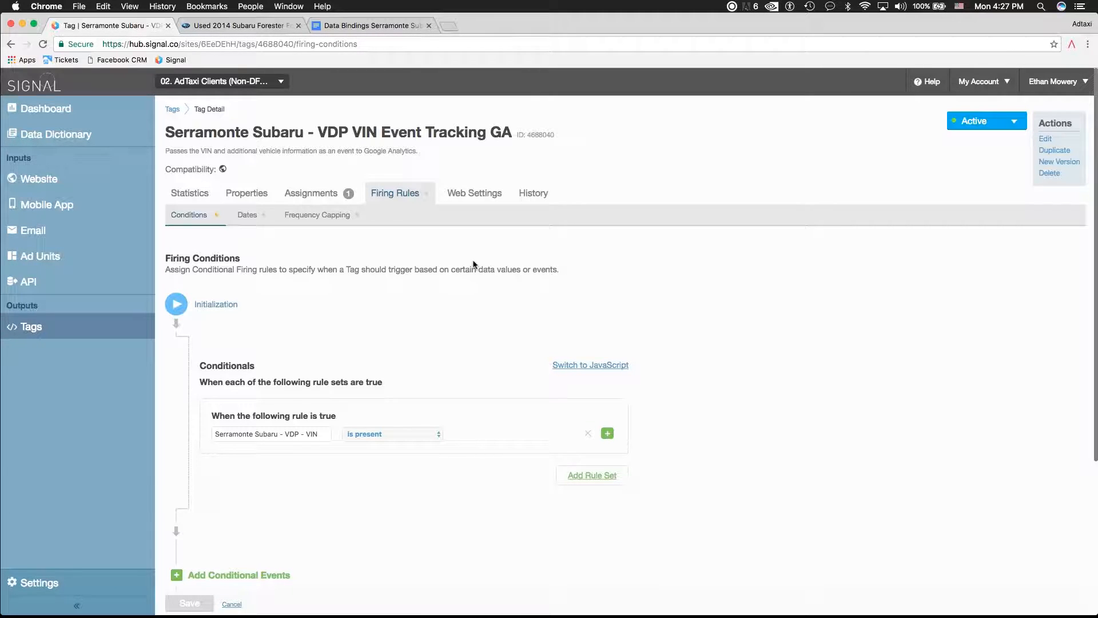
scroll(506, 309, down, 3)
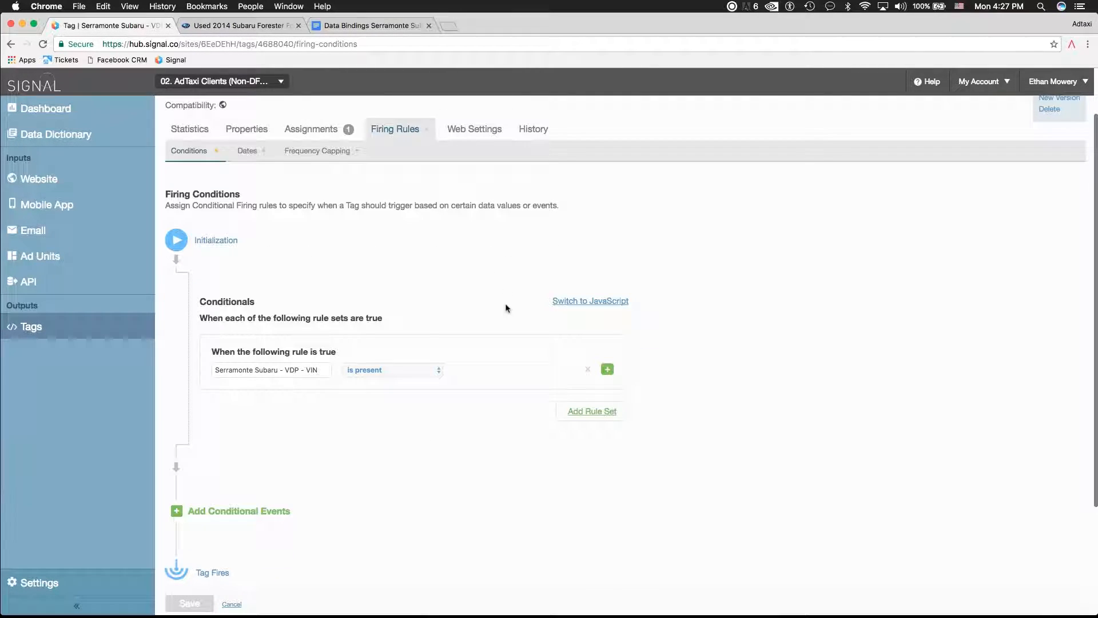
click(588, 370)
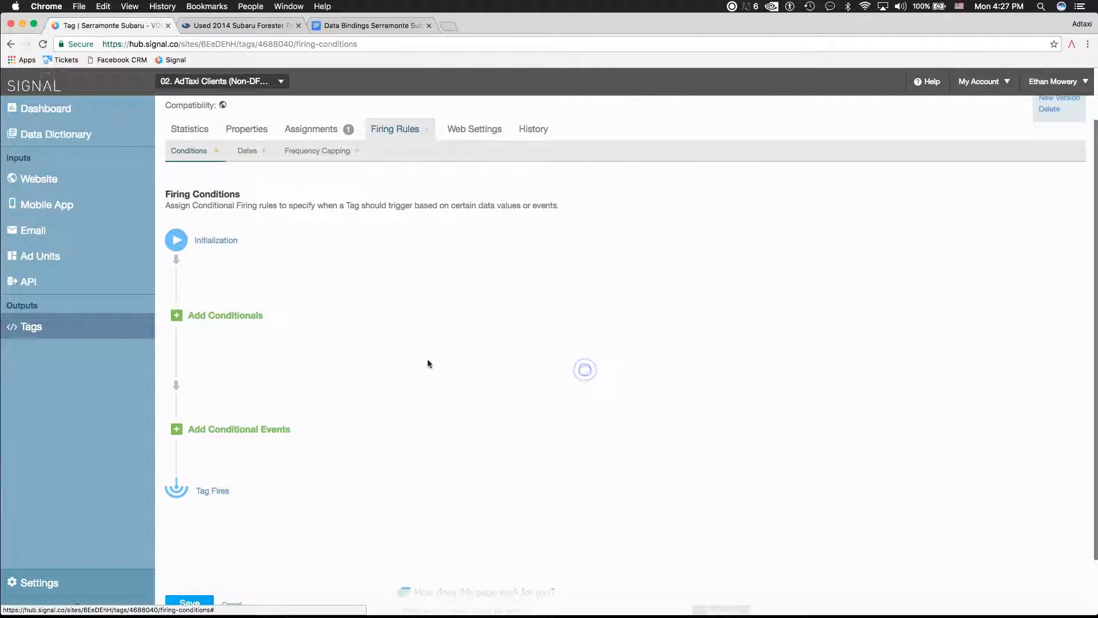
Step: Add a conditional rule to the tag's firing conditions using the Serramonte Subaru - VDP - VIN data element
click(224, 318)
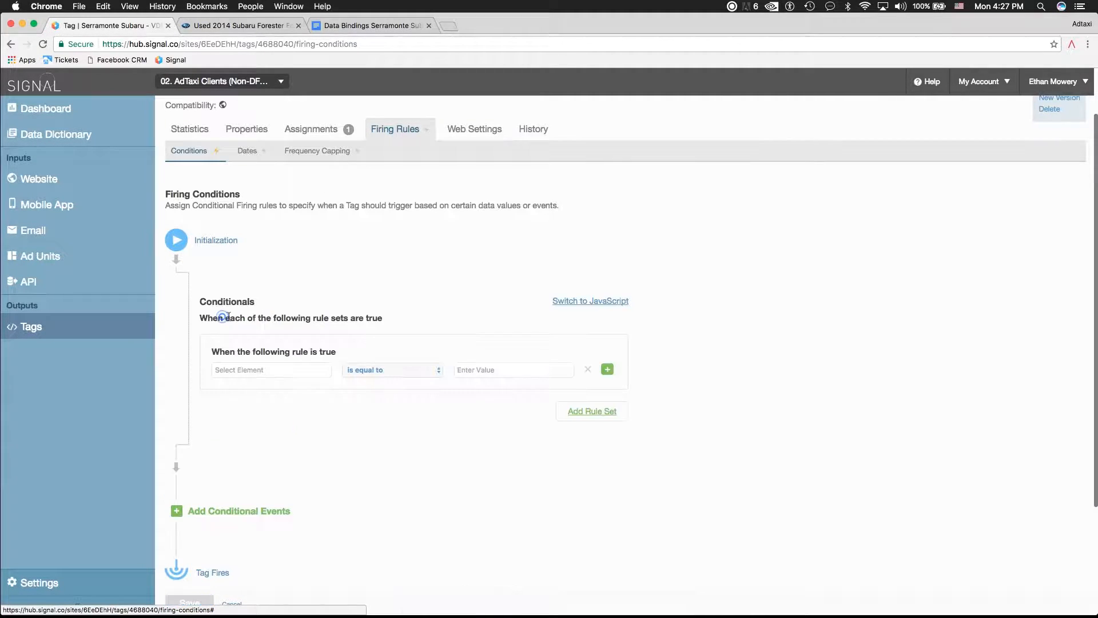
click(270, 372)
text(sera)
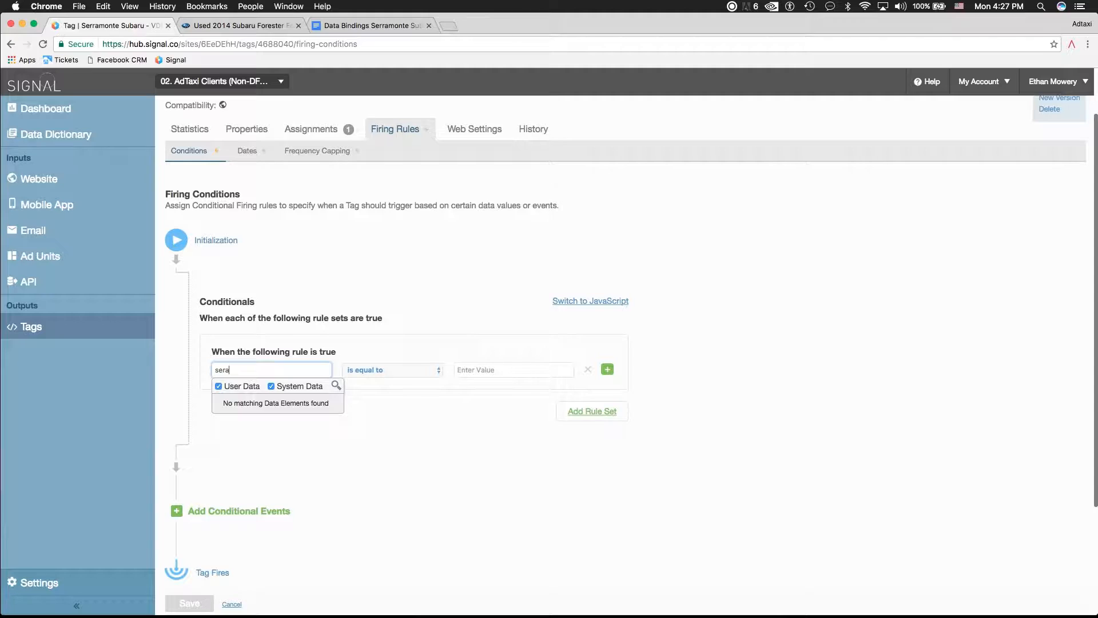
key(BackSpace)
text(ramon)
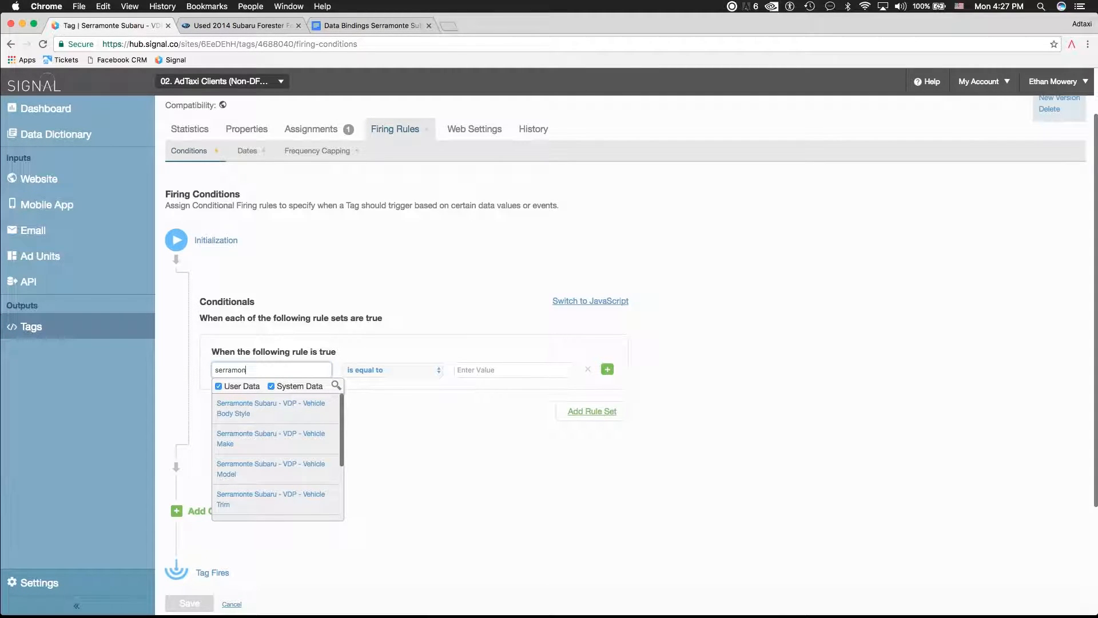
text(te v)
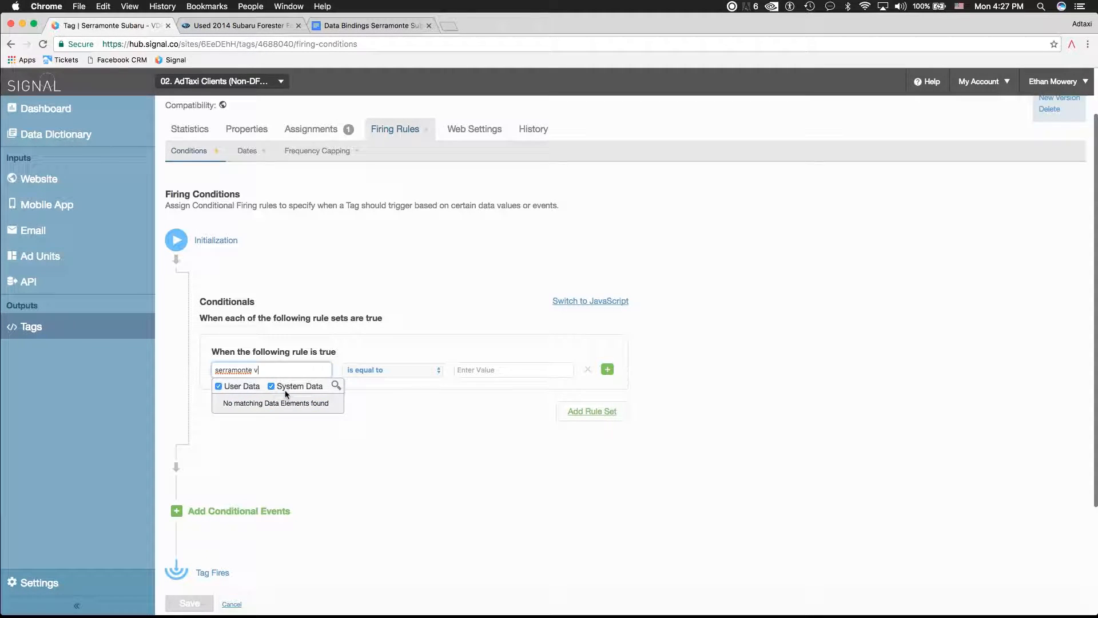
key(BackSpace)
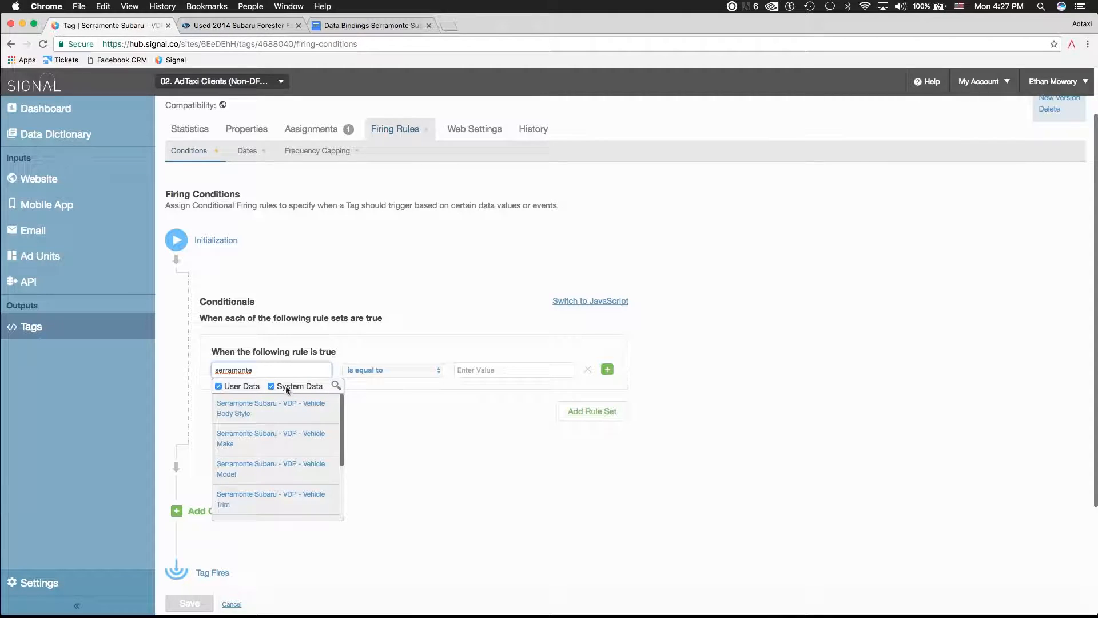
drag(343, 431, 346, 470)
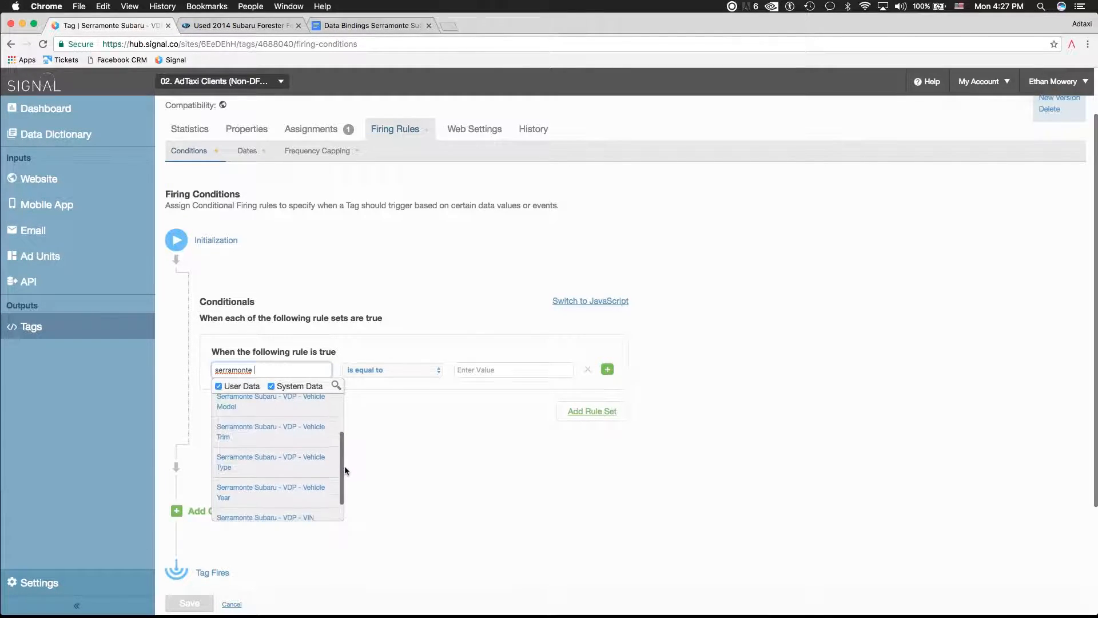
click(349, 491)
click(316, 371)
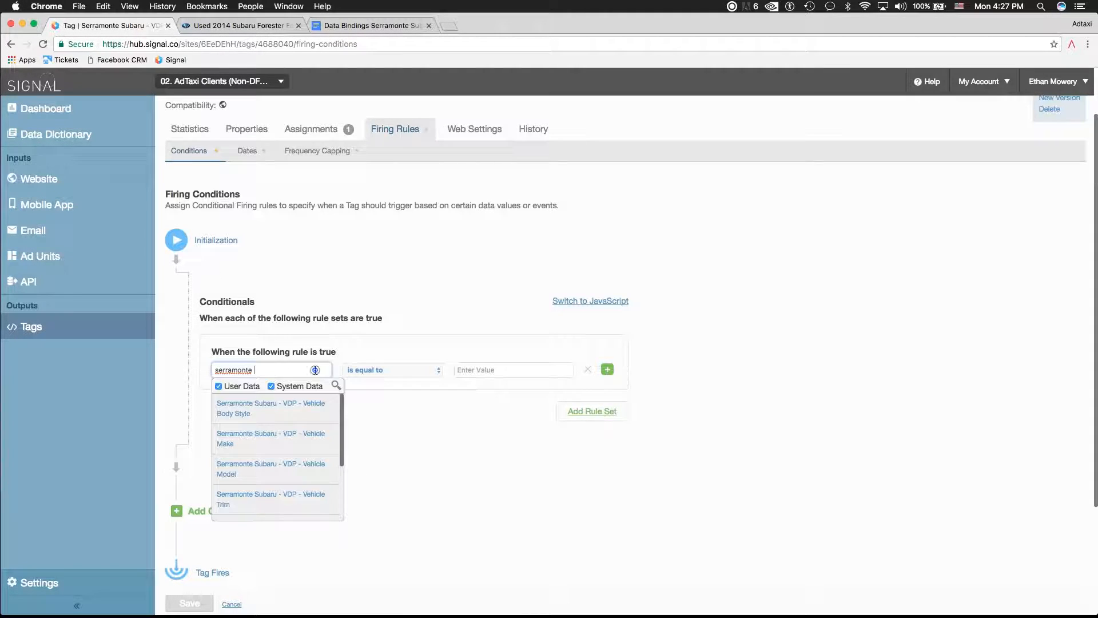
scroll(325, 435, down, 5)
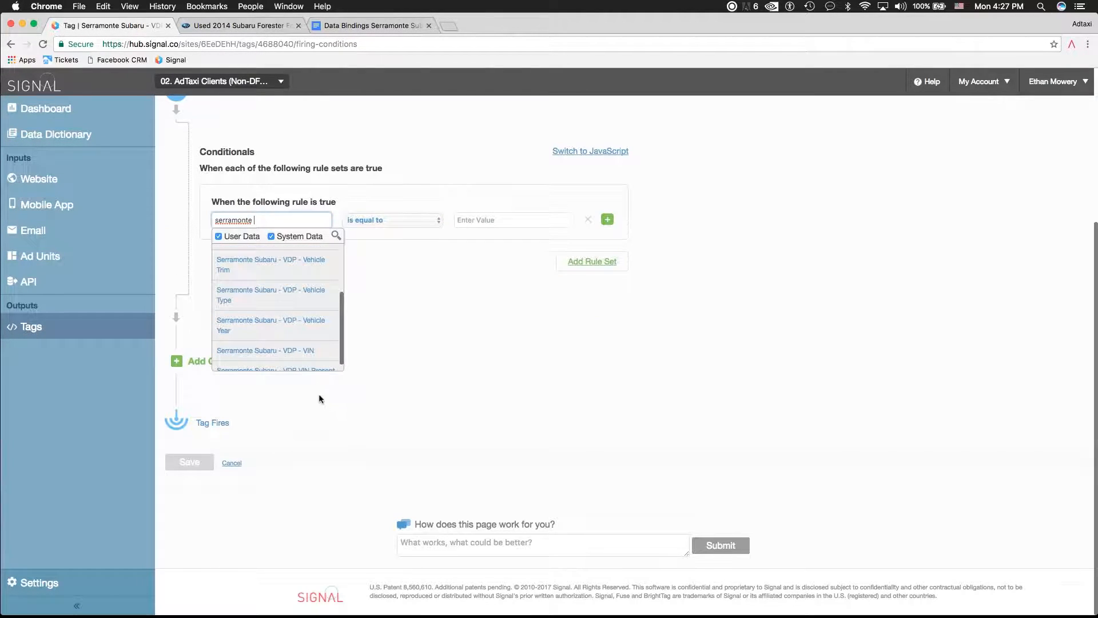
scroll(300, 346, down, 1)
click(305, 354)
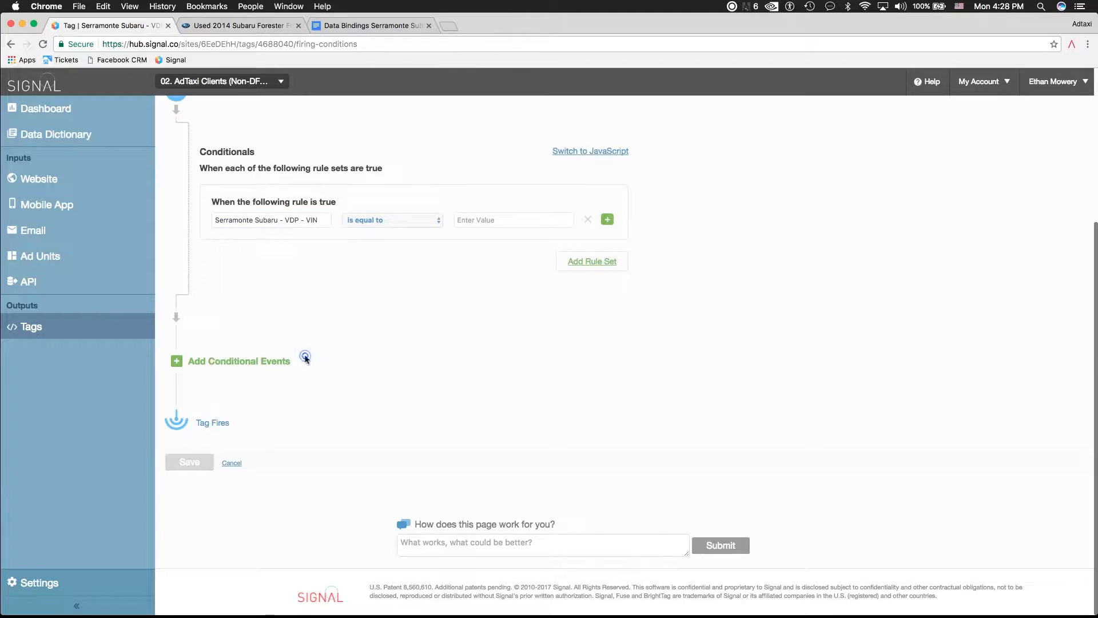
Step: Set the VIN rule's operator to "is present" and save the firing conditions
scroll(459, 292, up, 2)
click(437, 288)
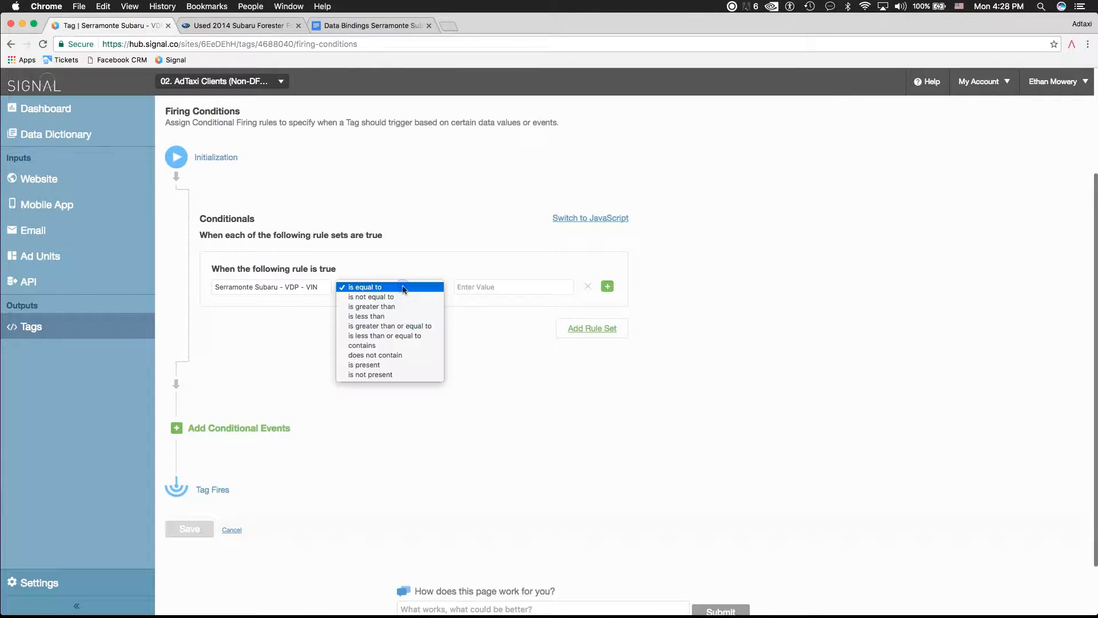
click(400, 367)
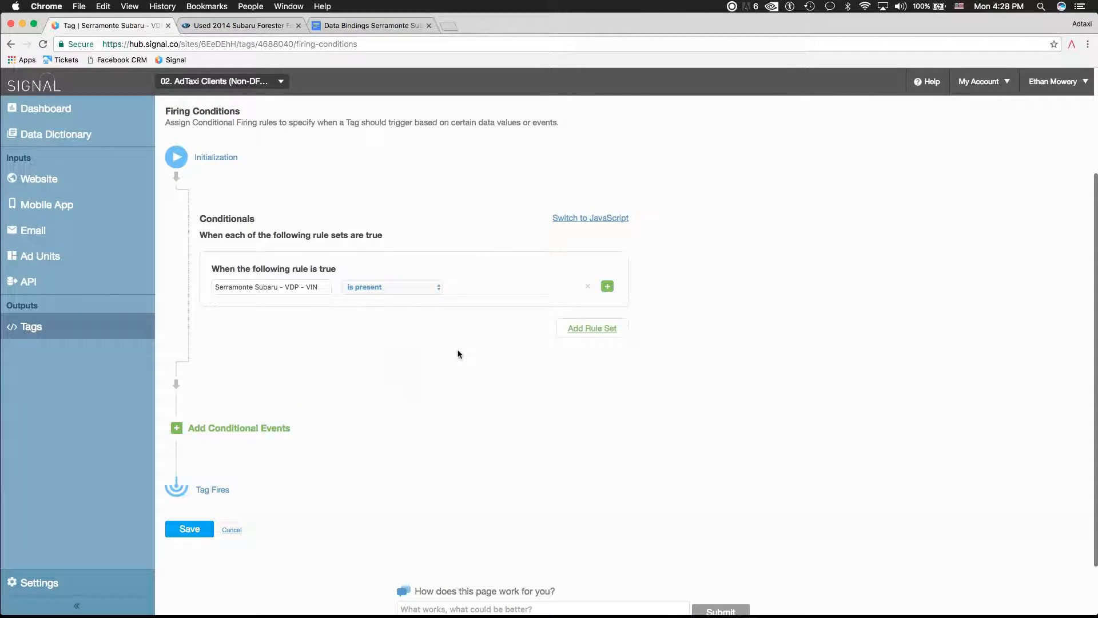
click(205, 529)
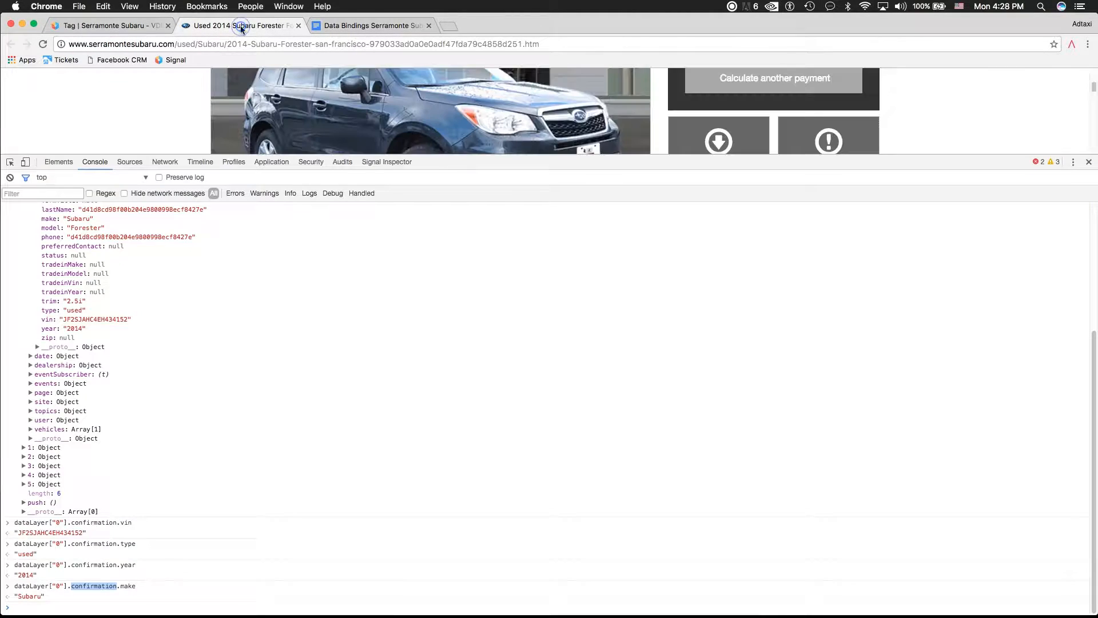
Step: Switch to the Used 2014 Subaru Forester page, close its developer tools and narrow the browser window to half the screen width
click(242, 26)
click(1088, 162)
drag(1090, 600, 544, 615)
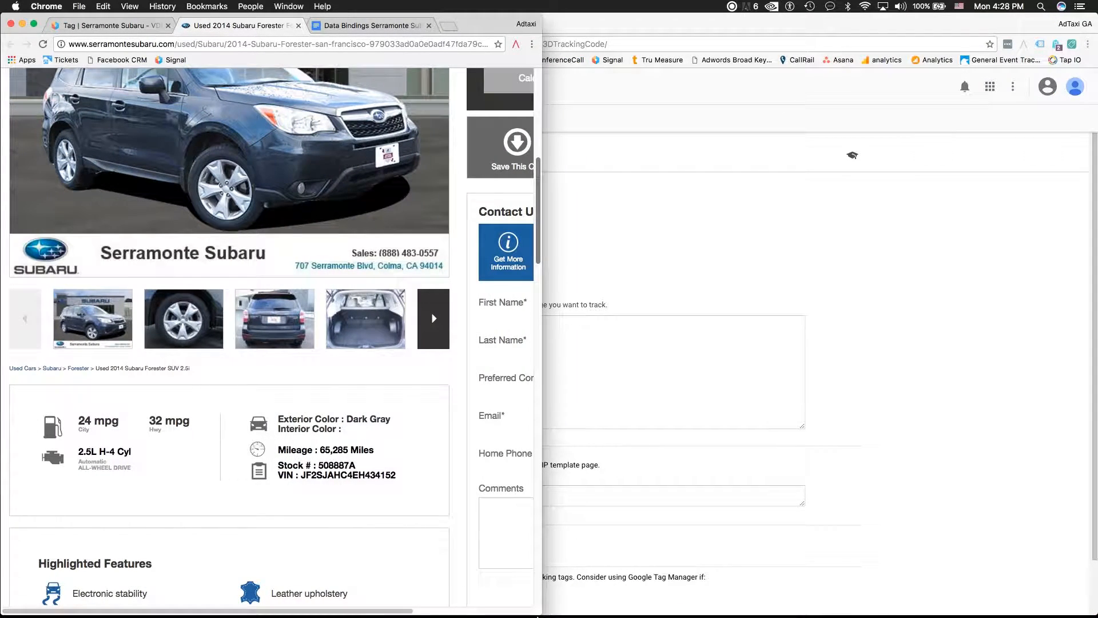
Step: Switch to Google Analytics reporting, place its narrowed window beside the dealership page and open the Real-Time Events report
click(764, 316)
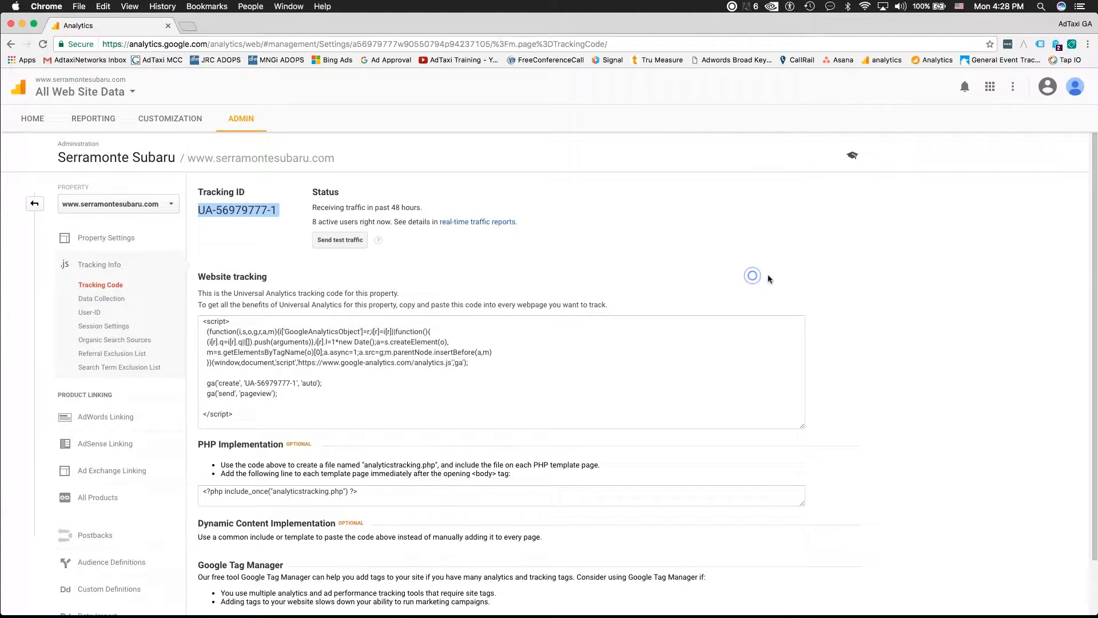
click(93, 118)
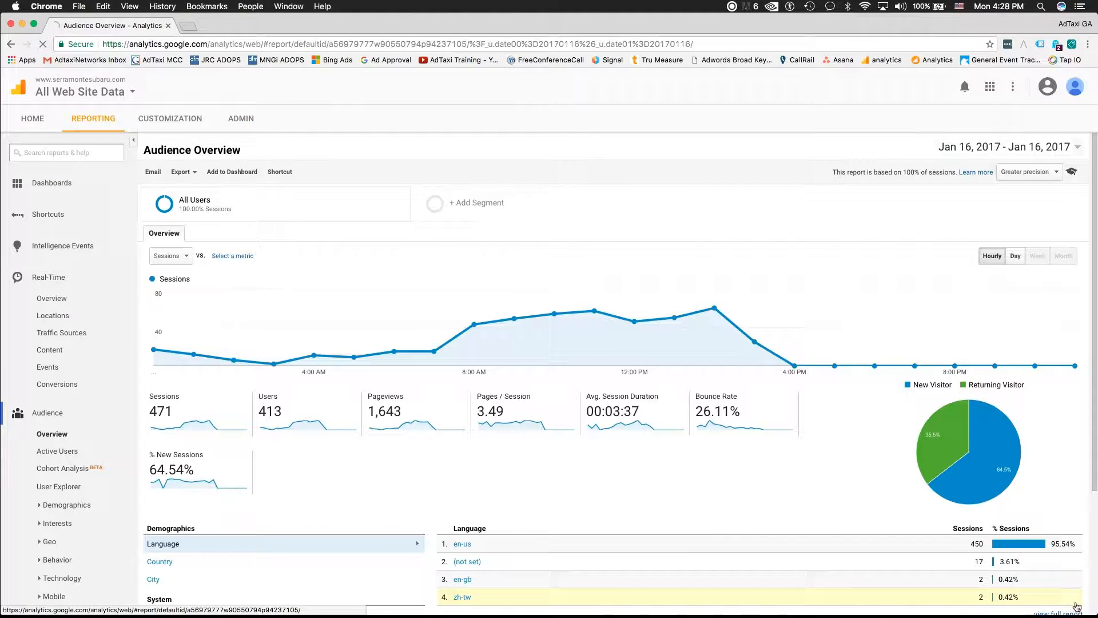
drag(1045, 613, 657, 614)
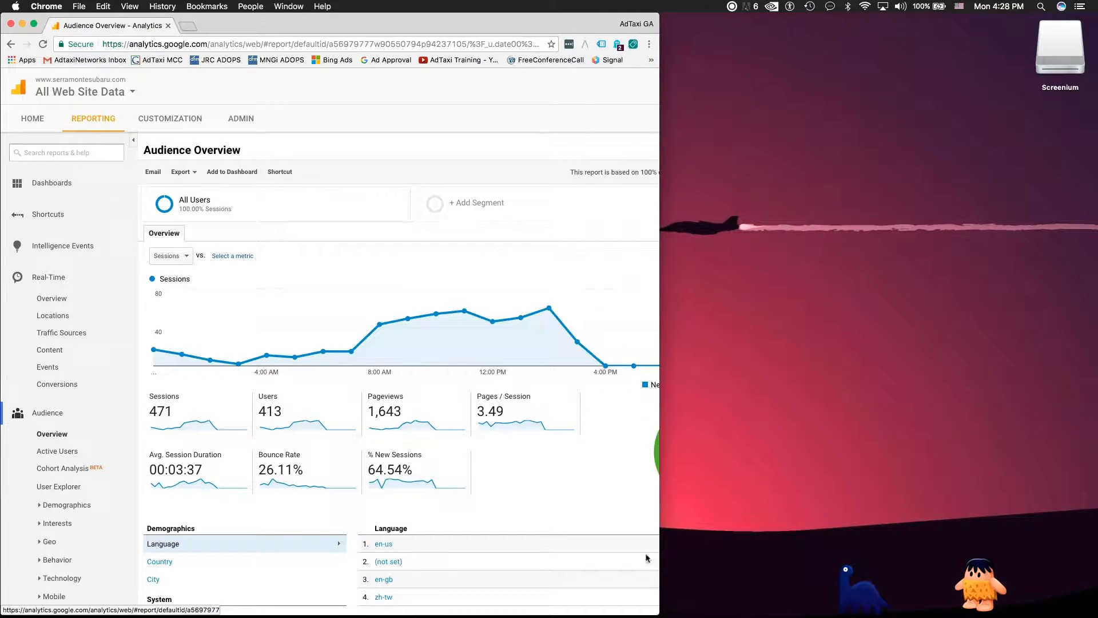
drag(444, 17, 884, 17)
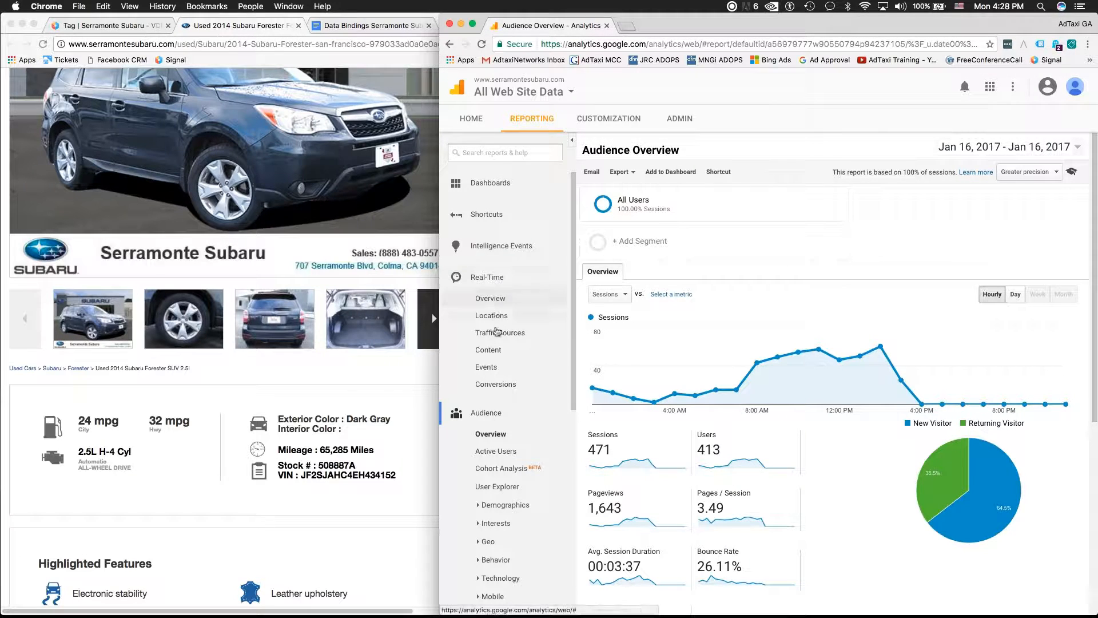
click(494, 367)
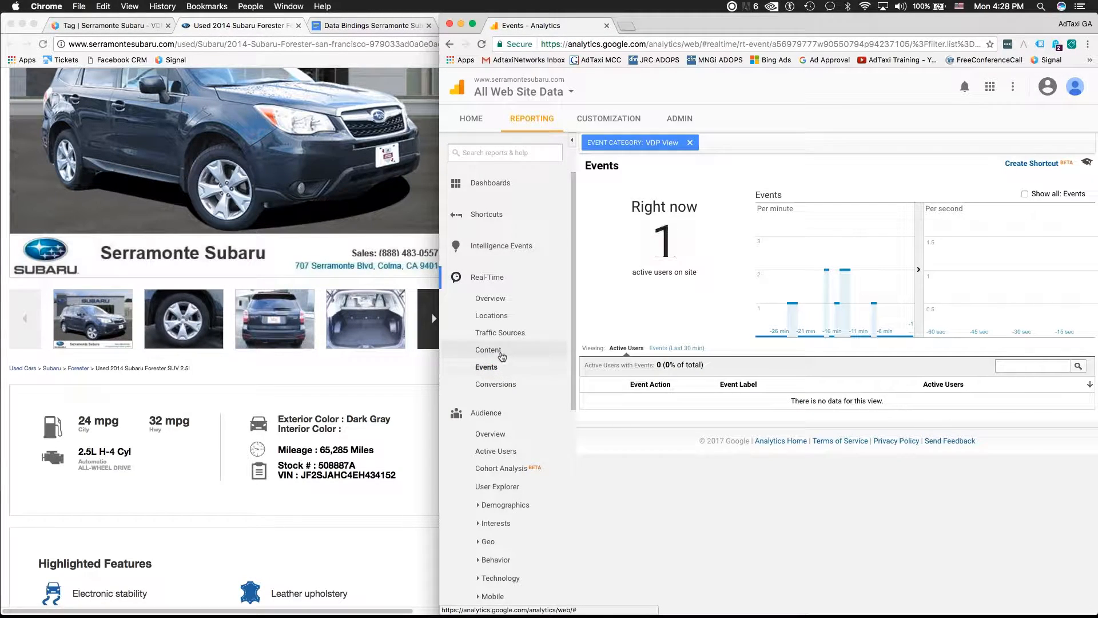
Step: Open the featured used 2015 Subaru Impreza 2.0i on the dealership site and compare its details and VIN with the real-time event
click(382, 396)
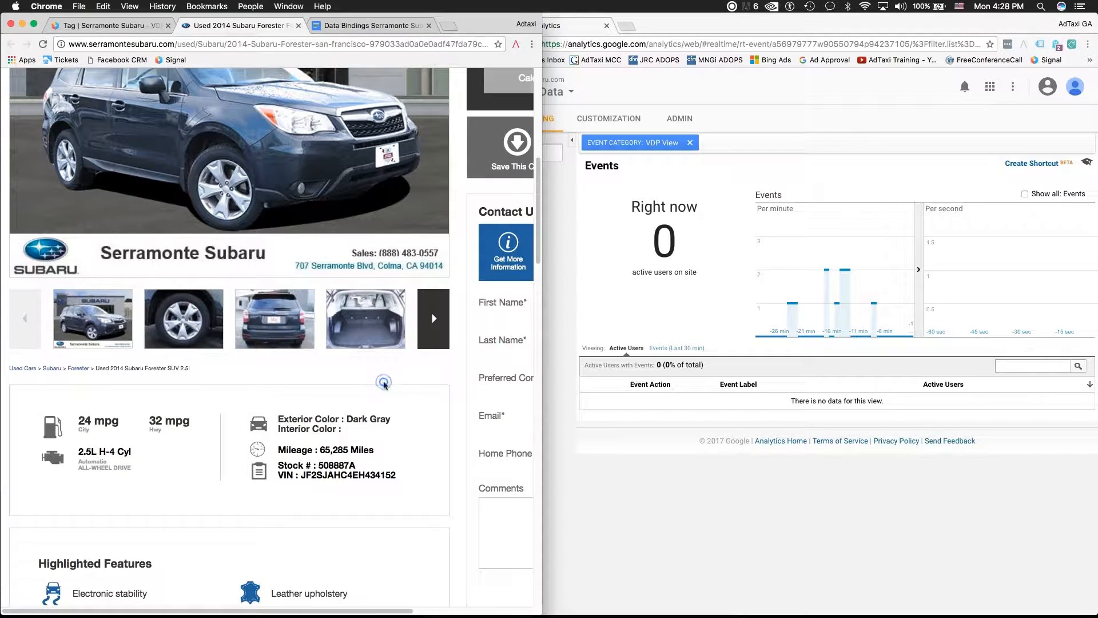
scroll(467, 476, down, 6)
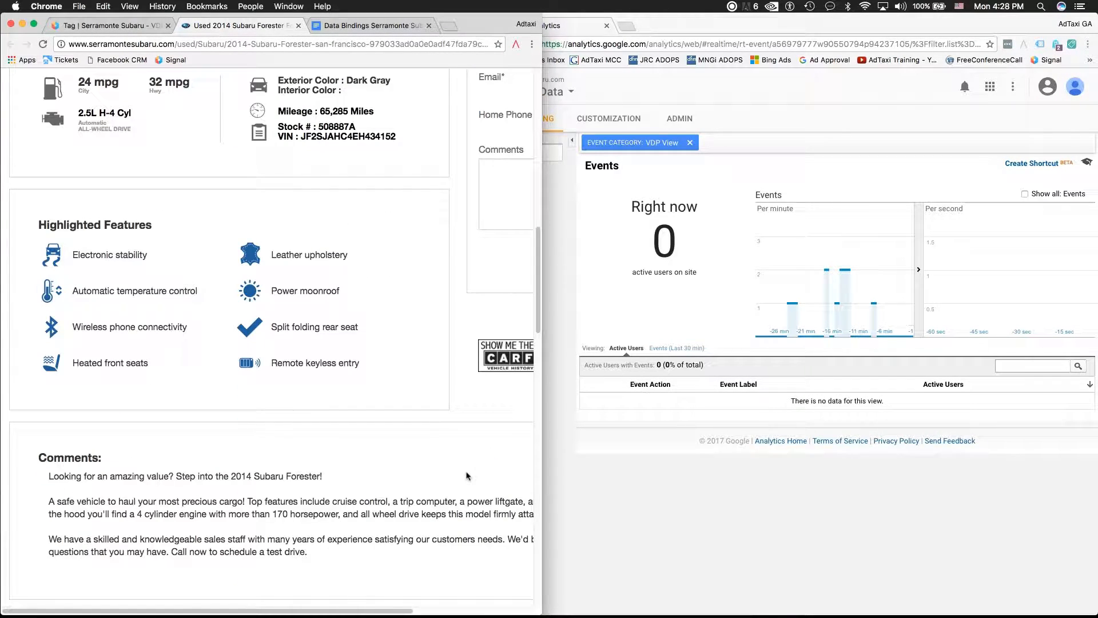
scroll(467, 476, up, 15)
mouse_move(147, 186)
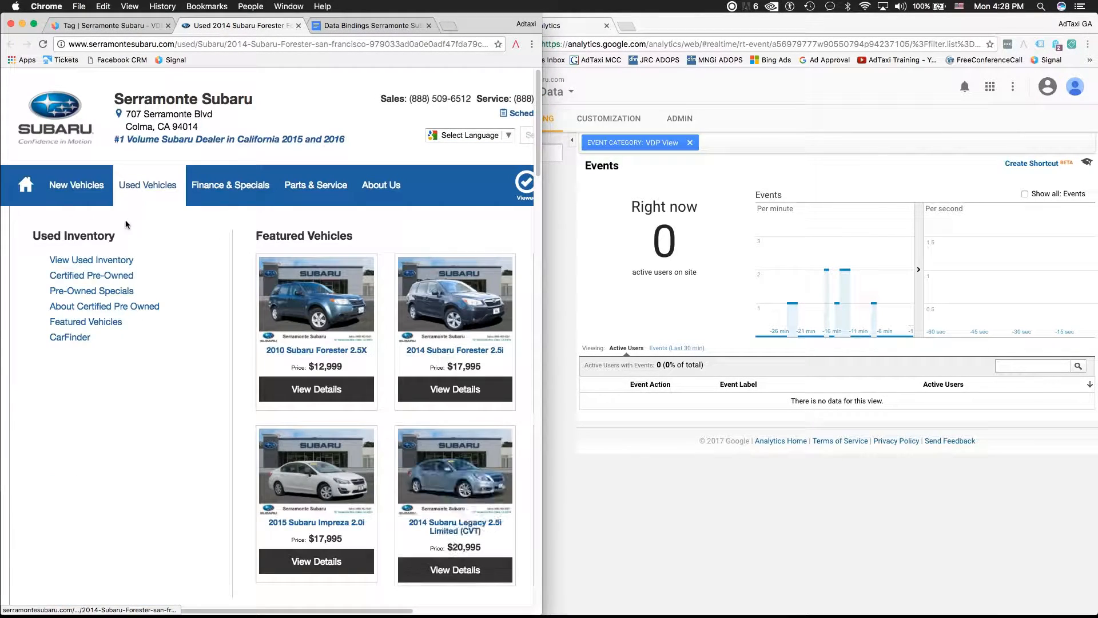
click(324, 459)
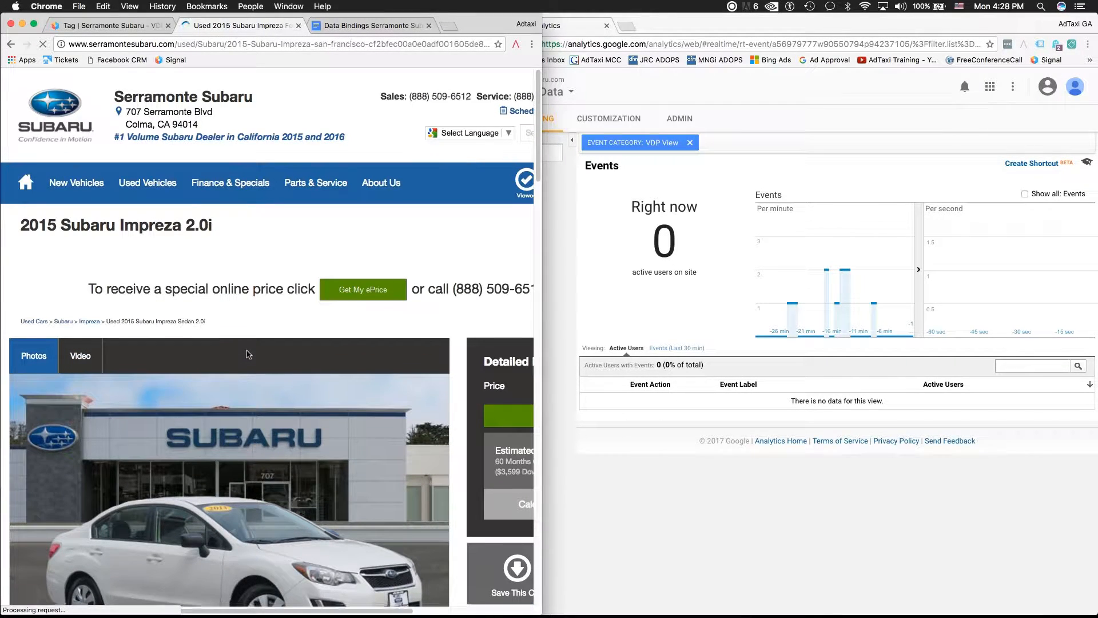
scroll(247, 354, down, 6)
scroll(247, 354, down, 1)
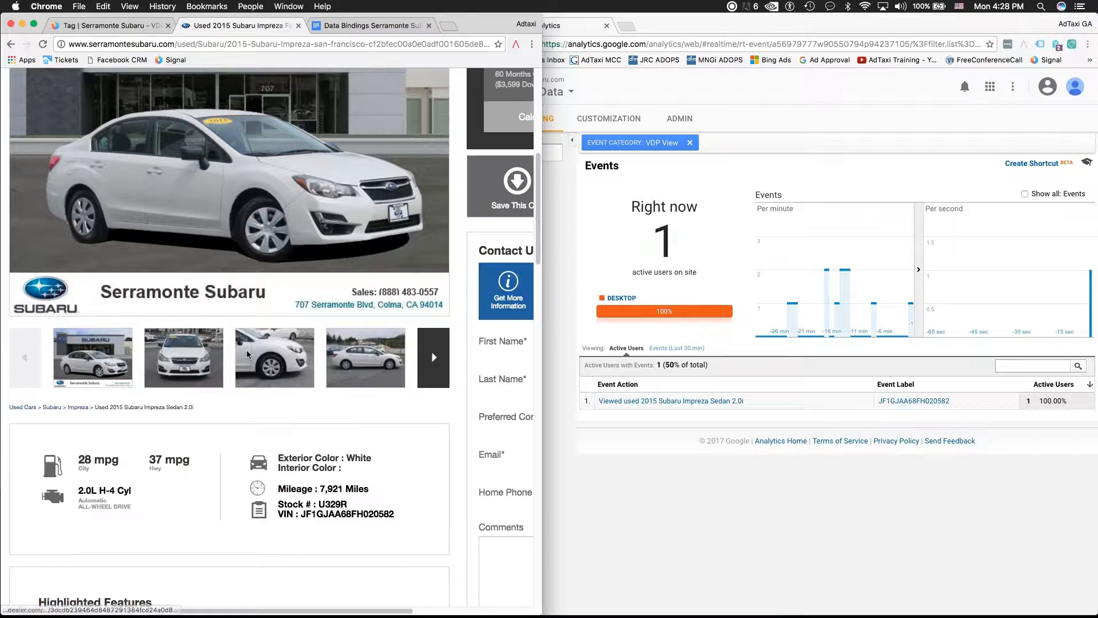
scroll(247, 354, down, 1)
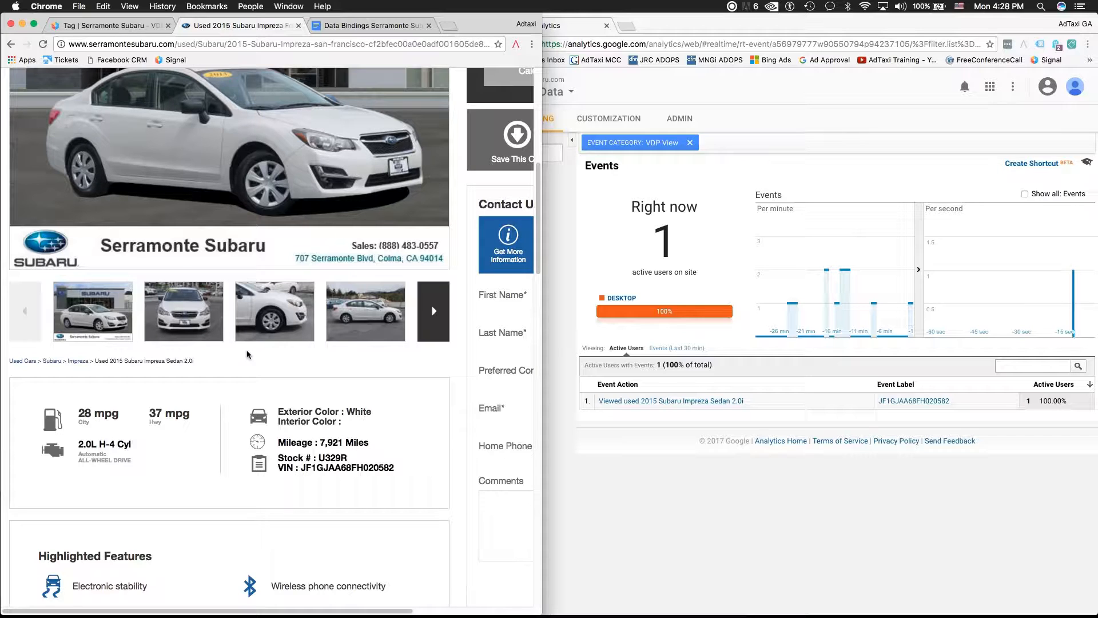
Step: Open the used 2014 Subaru Legacy 2.5i Limited (CVT) page and check its details and VIN against the real-time events
scroll(247, 354, up, 8)
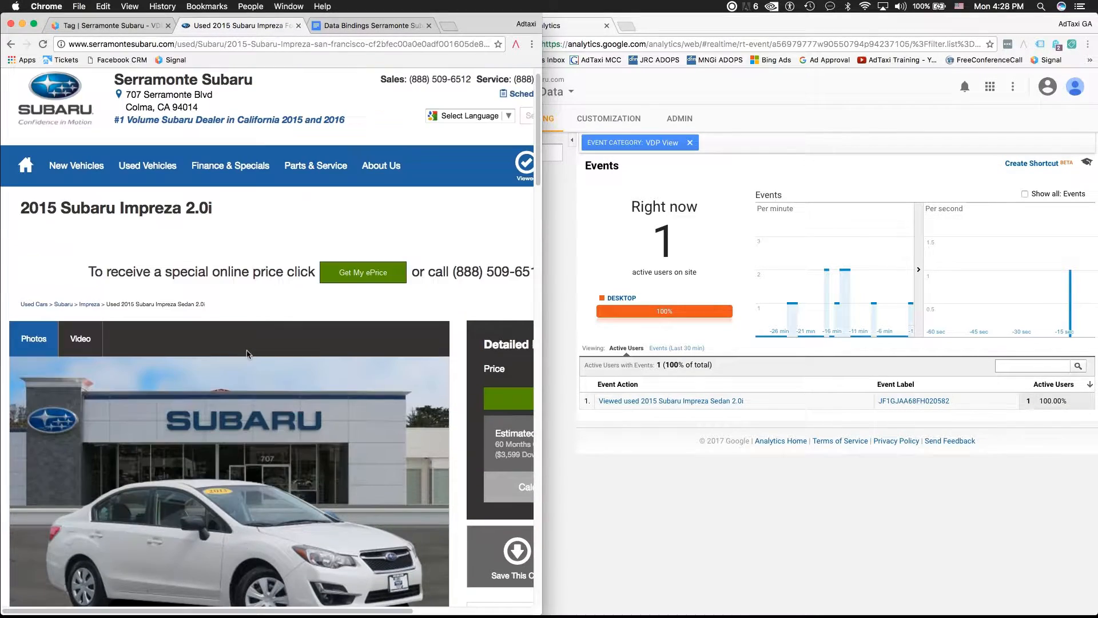
mouse_move(147, 166)
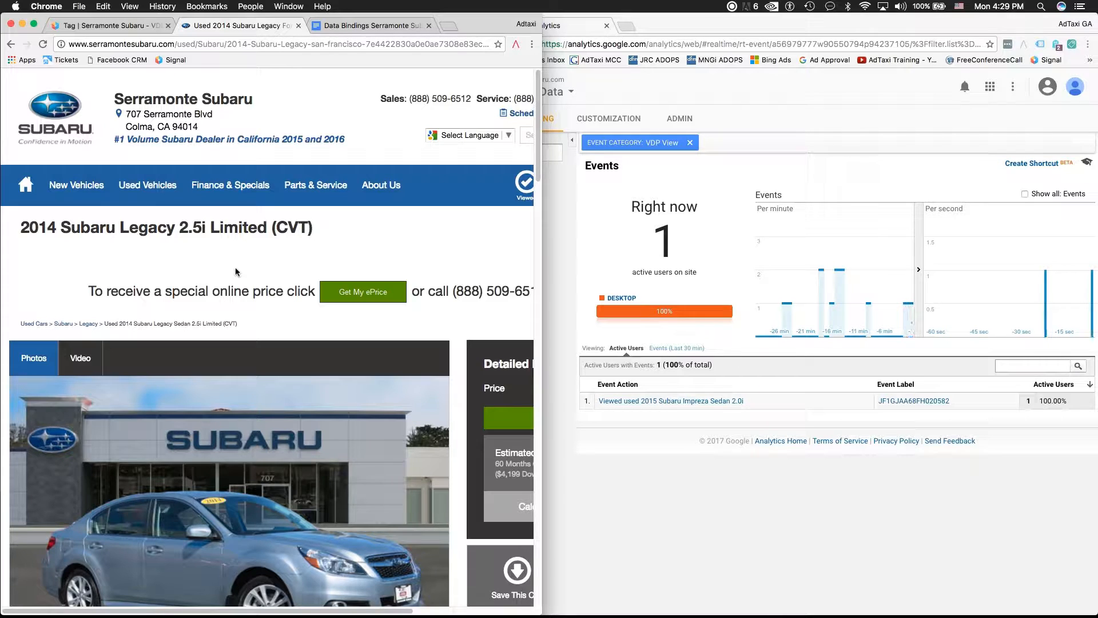
scroll(236, 272, down, 8)
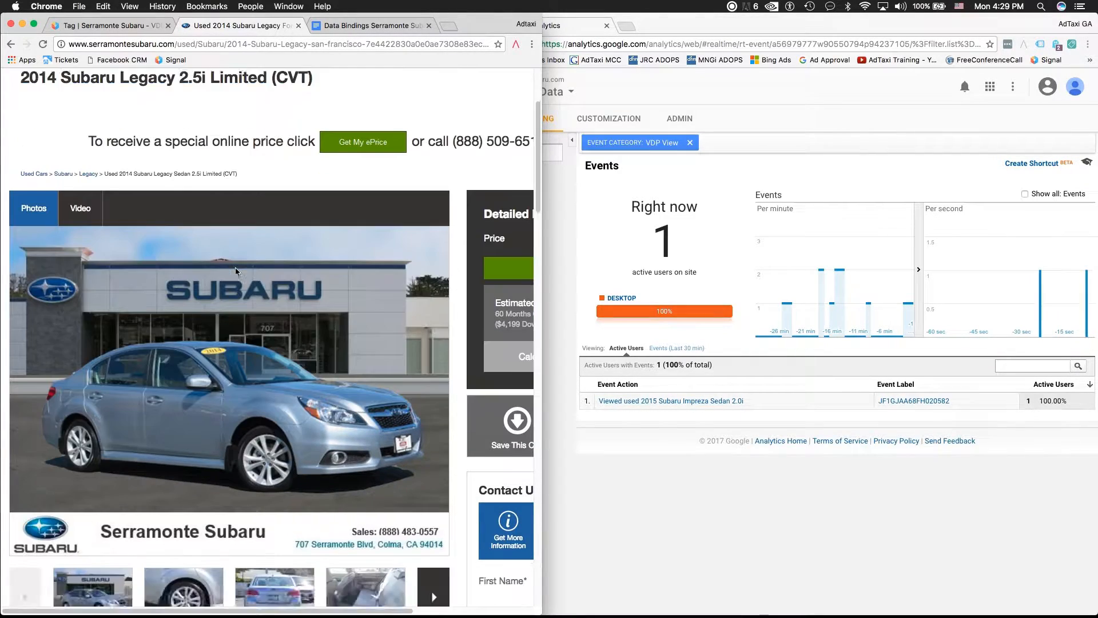
scroll(236, 272, down, 5)
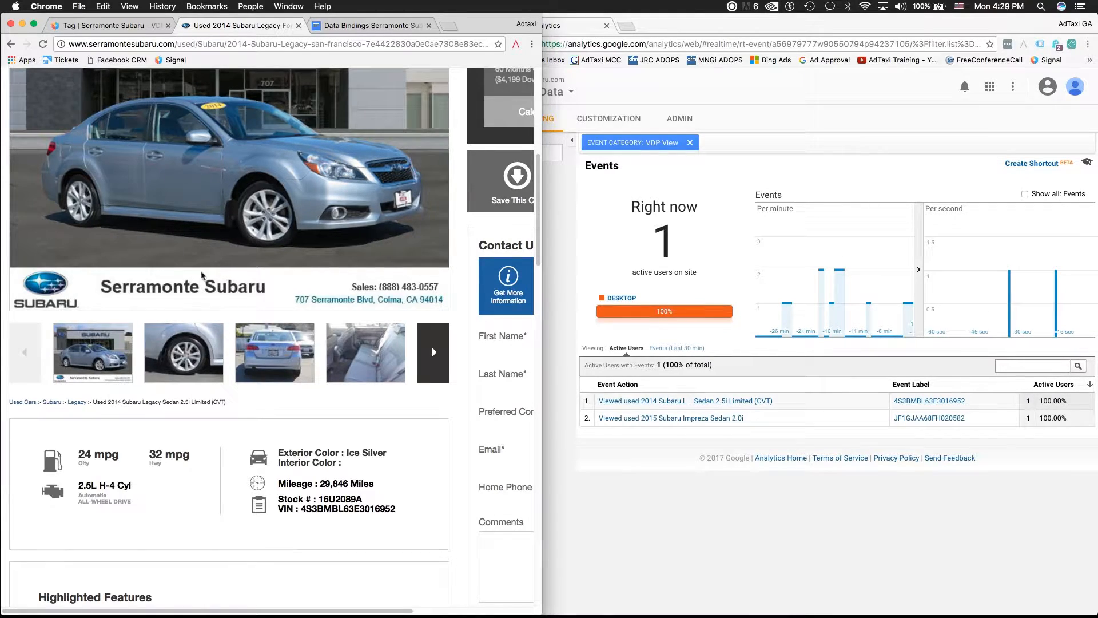
Step: Open the dealership's new vehicle inventory for the Legacy model and browse its listings
scroll(206, 274, up, 10)
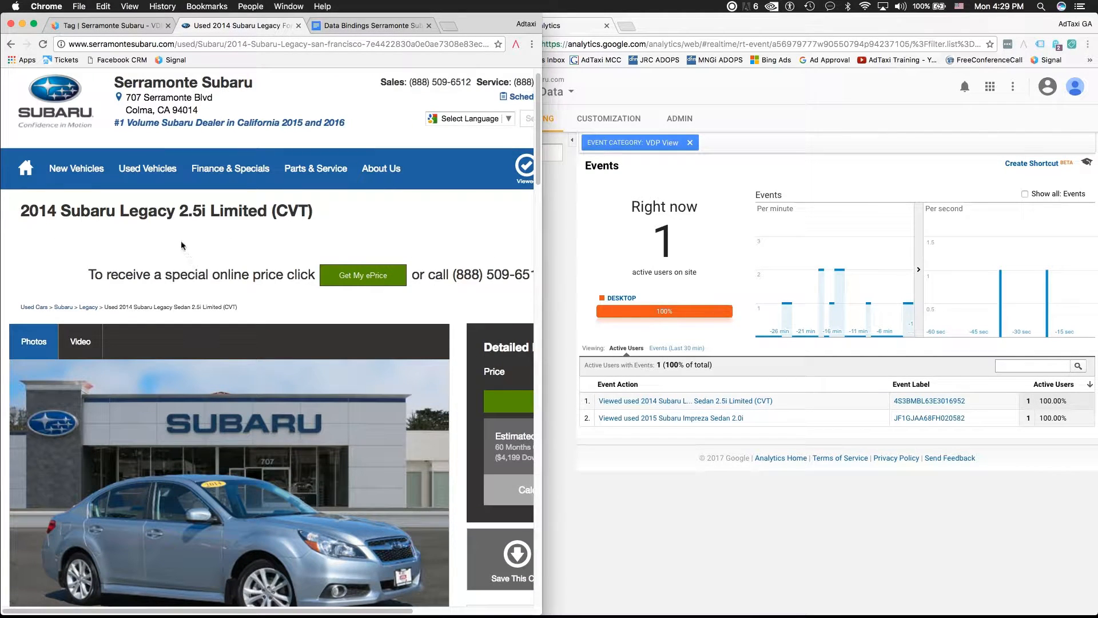
mouse_move(80, 172)
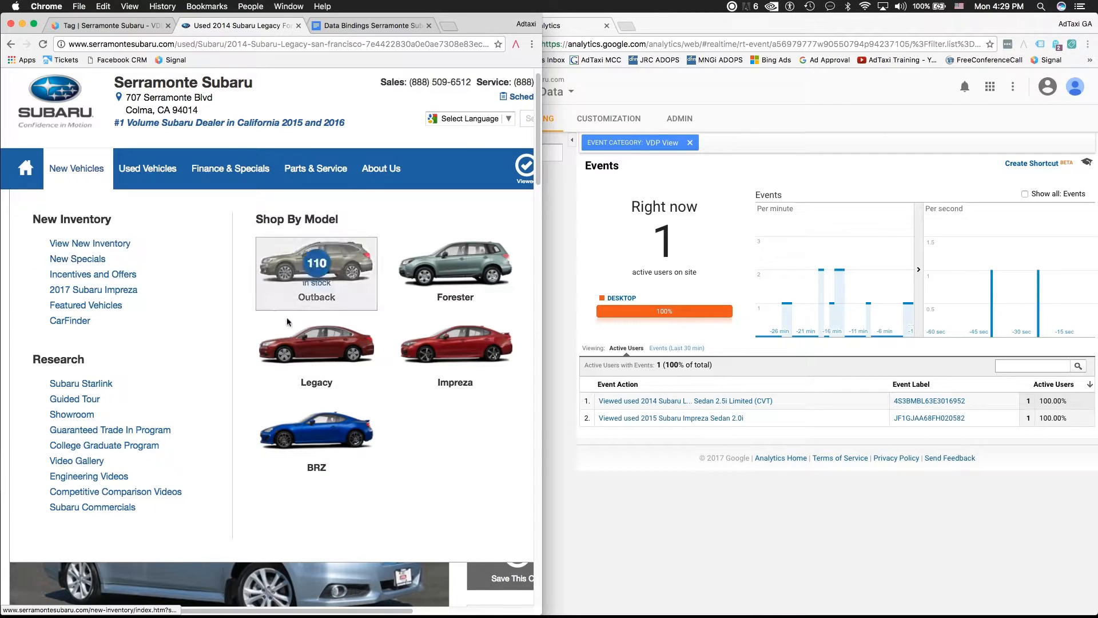
click(336, 354)
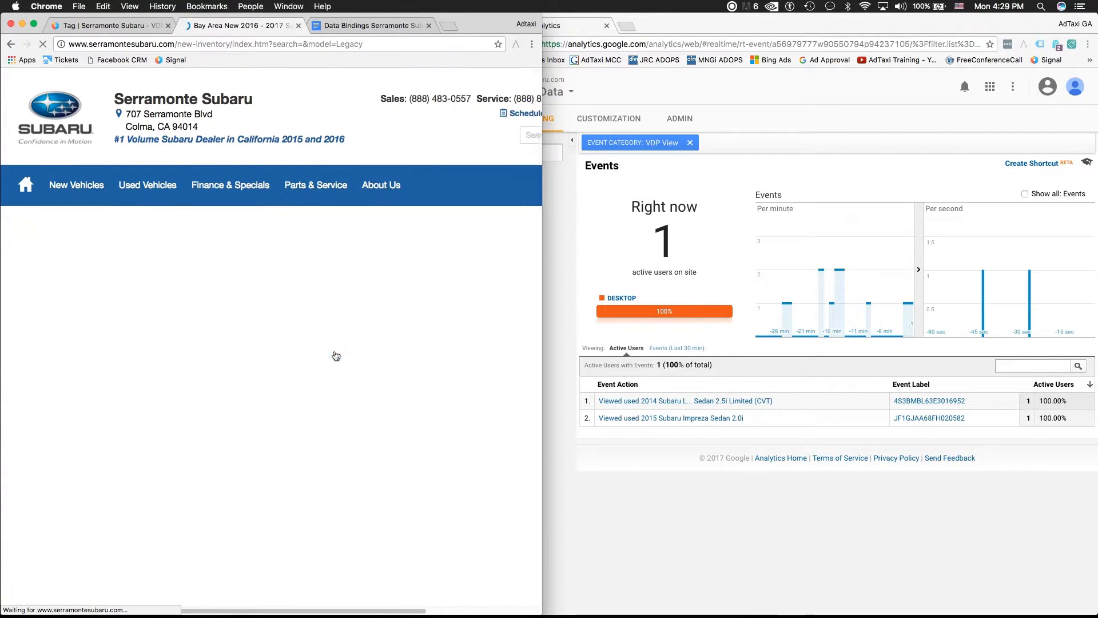
scroll(336, 356, down, 2)
scroll(336, 354, down, 10)
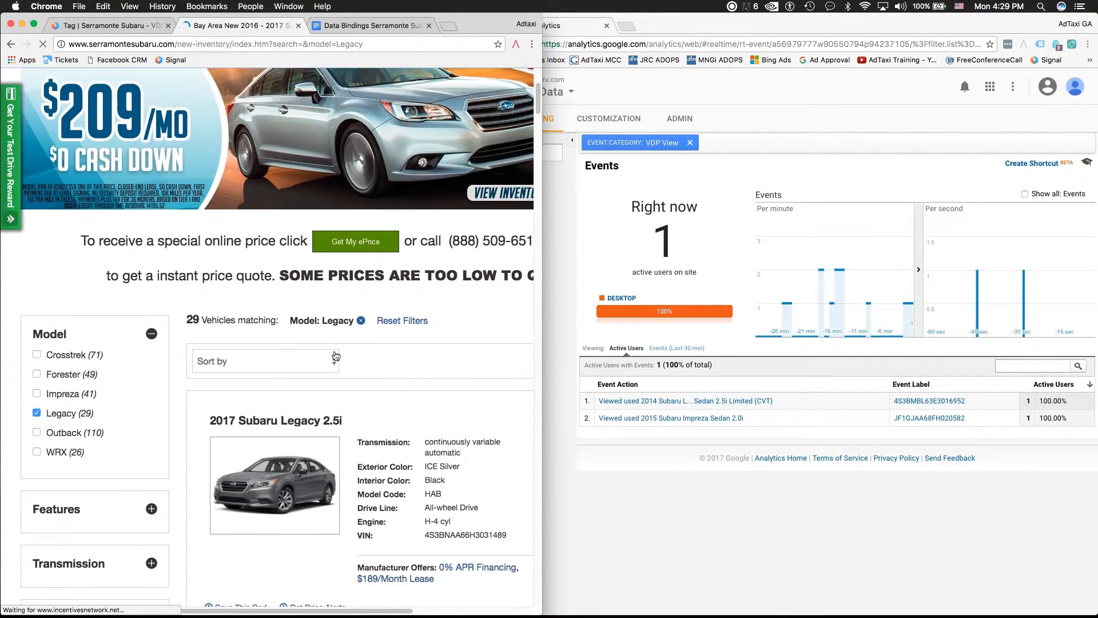
scroll(336, 356, down, 3)
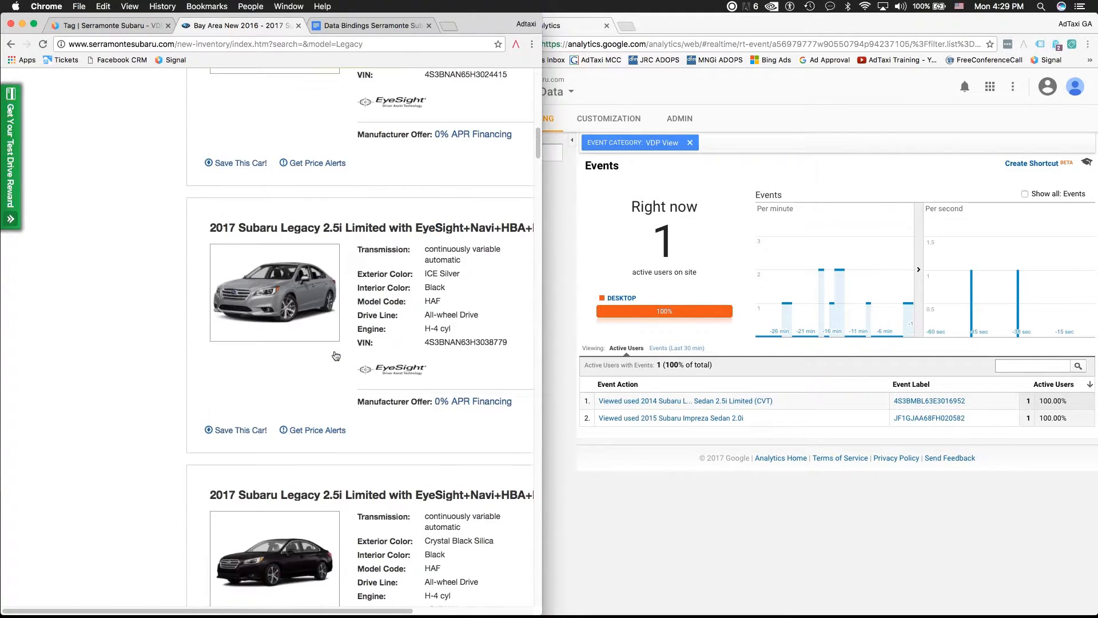
Step: Open a new 2017 Subaru Legacy 2.5i Limited with EyeSight, dismiss the reward card pop-up and view its vehicle details and VIN
click(319, 493)
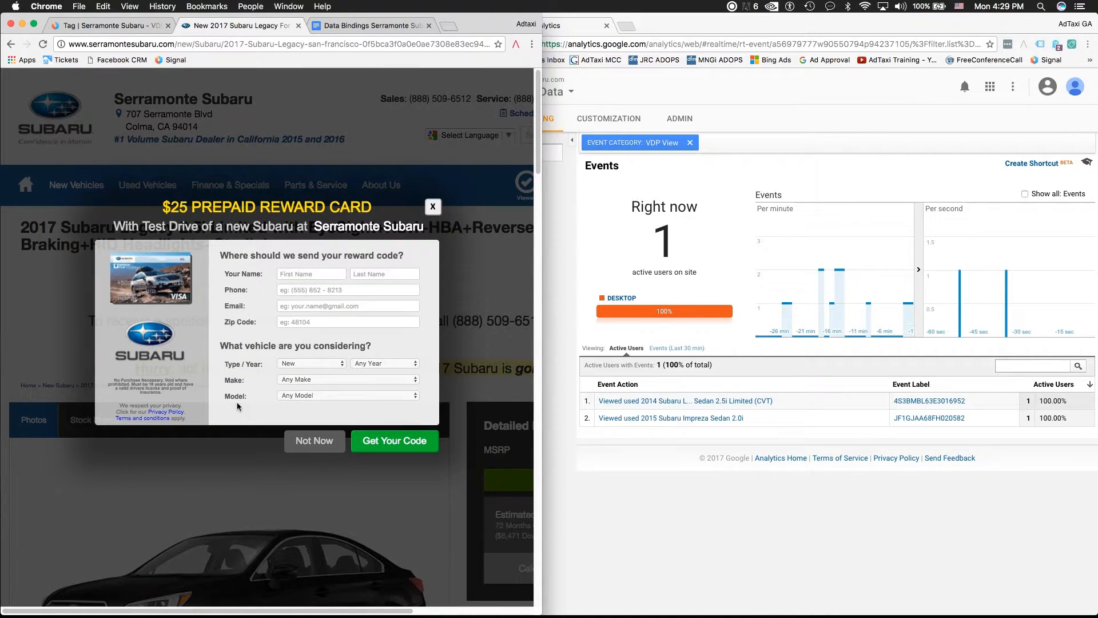
click(433, 207)
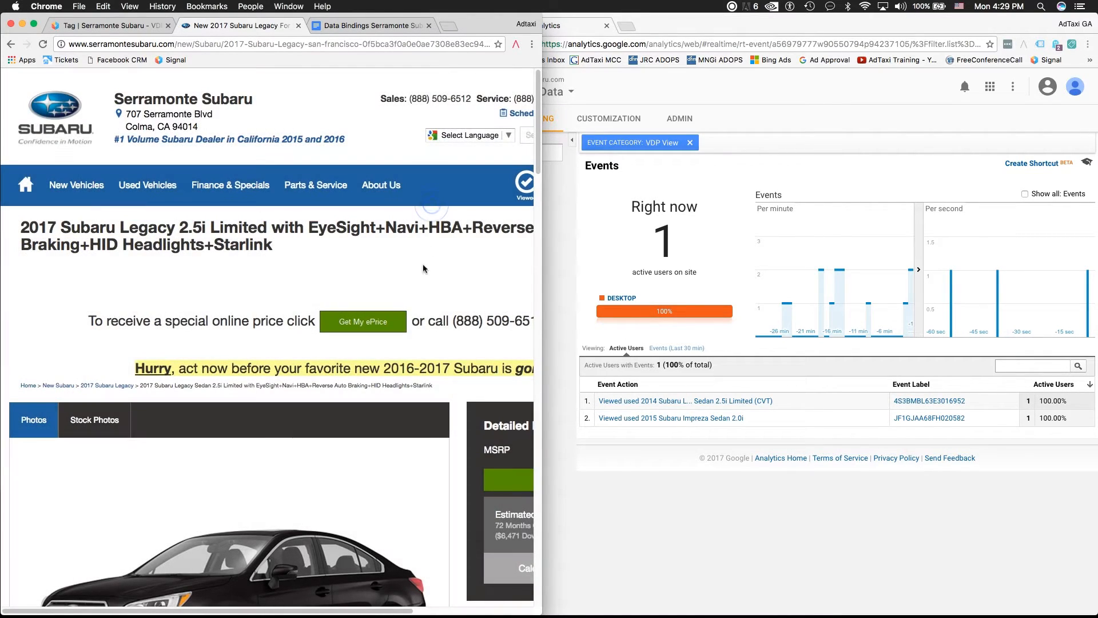
scroll(424, 258, down, 3)
scroll(418, 283, down, 10)
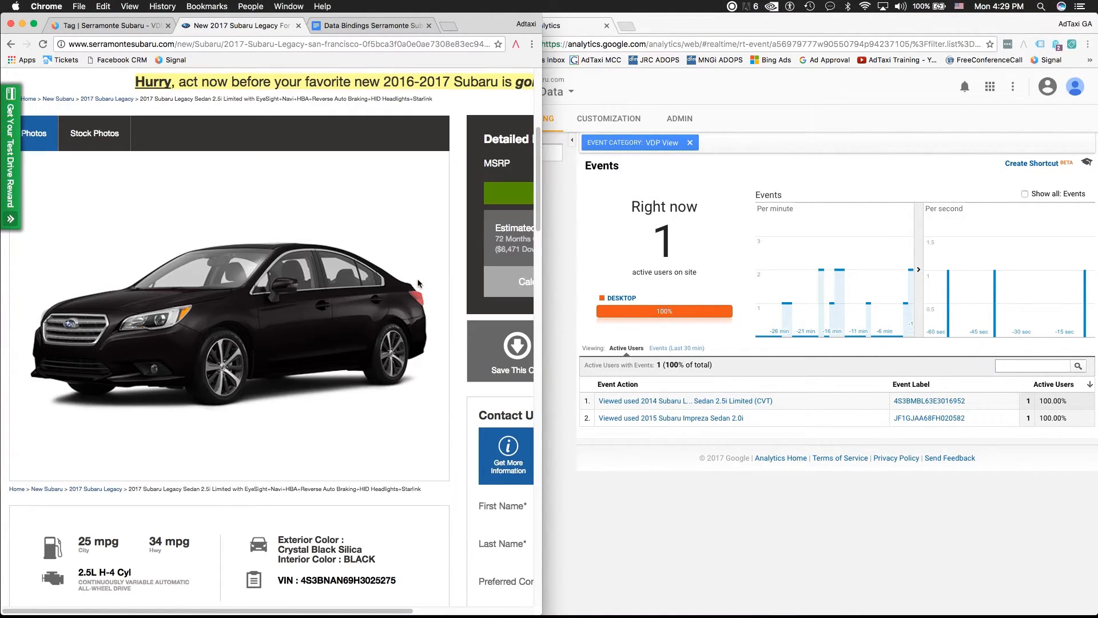